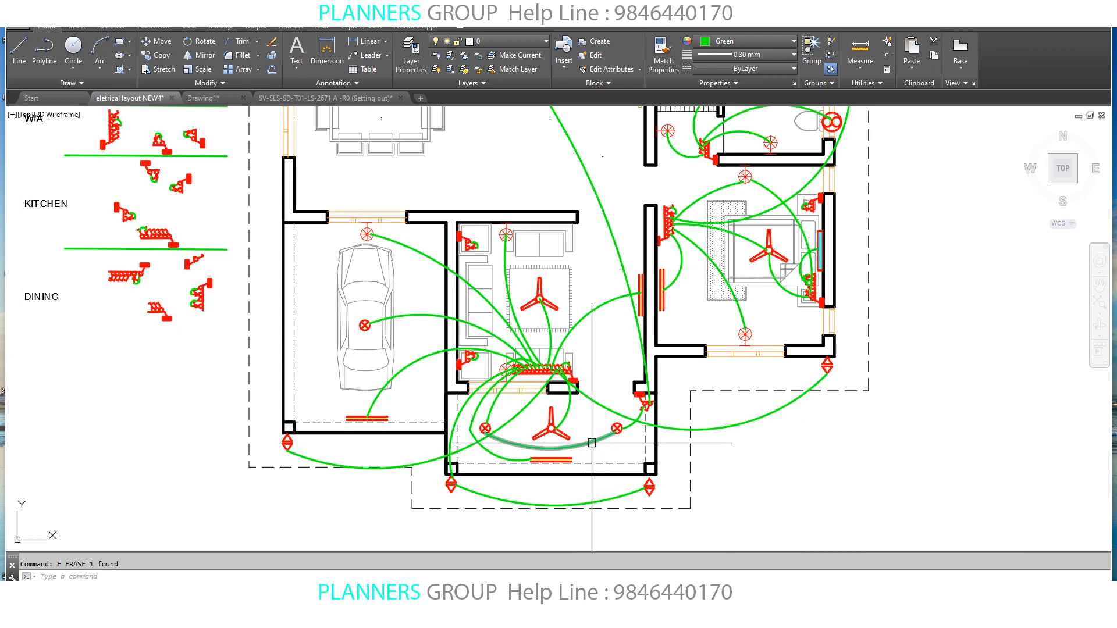
- Examine the existing wiring and fixtures around the porch, living room, bedroom and toilet, ending at the dining hall
middle_click_drag(583, 442, 622, 420)
scroll(622, 420, "up", 5)
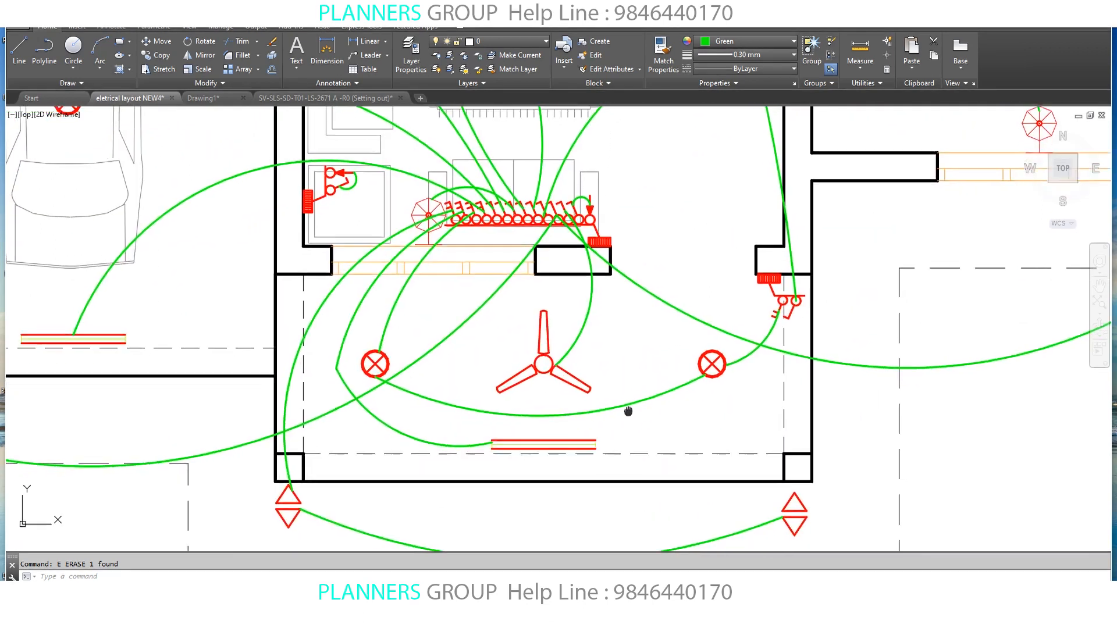
scroll(523, 309, "down", 2)
mouse_move(523, 309)
middle_mouse_down()
mouse_move(570, 384)
mouse_move(611, 491)
middle_mouse_up()
mouse_move(394, 360)
middle_mouse_down()
mouse_move(354, 383)
mouse_move(317, 374)
middle_mouse_up()
middle_click_drag(613, 347, 431, 415)
middle_click_drag(670, 305, 685, 464)
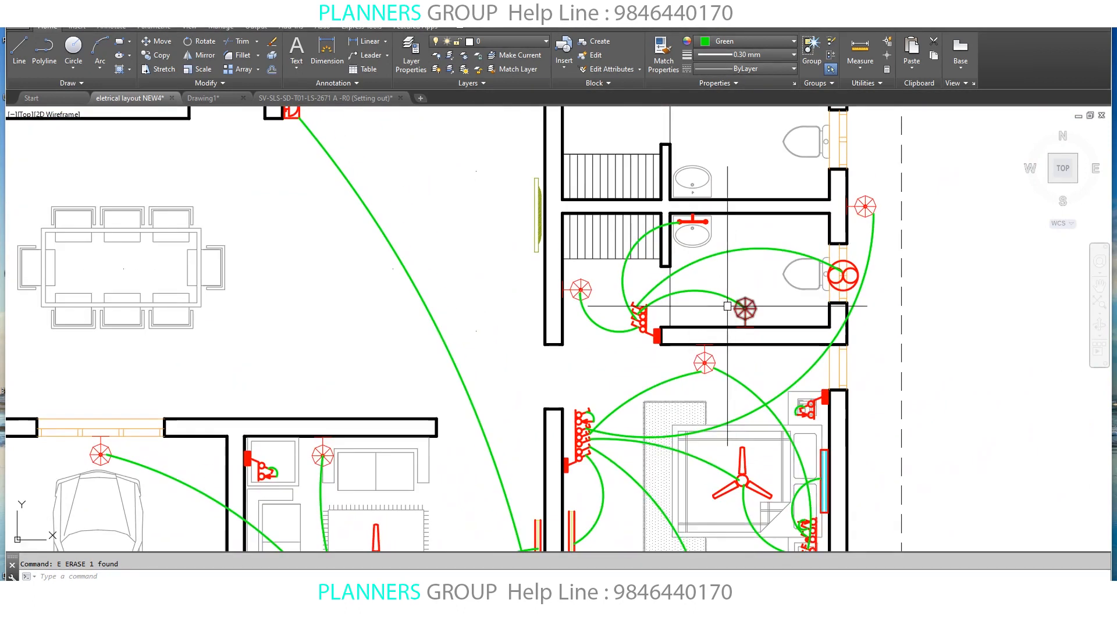
mouse_move(681, 316)
middle_mouse_down()
mouse_move(726, 305)
mouse_move(876, 356)
middle_mouse_up()
middle_click_drag(504, 334, 535, 362)
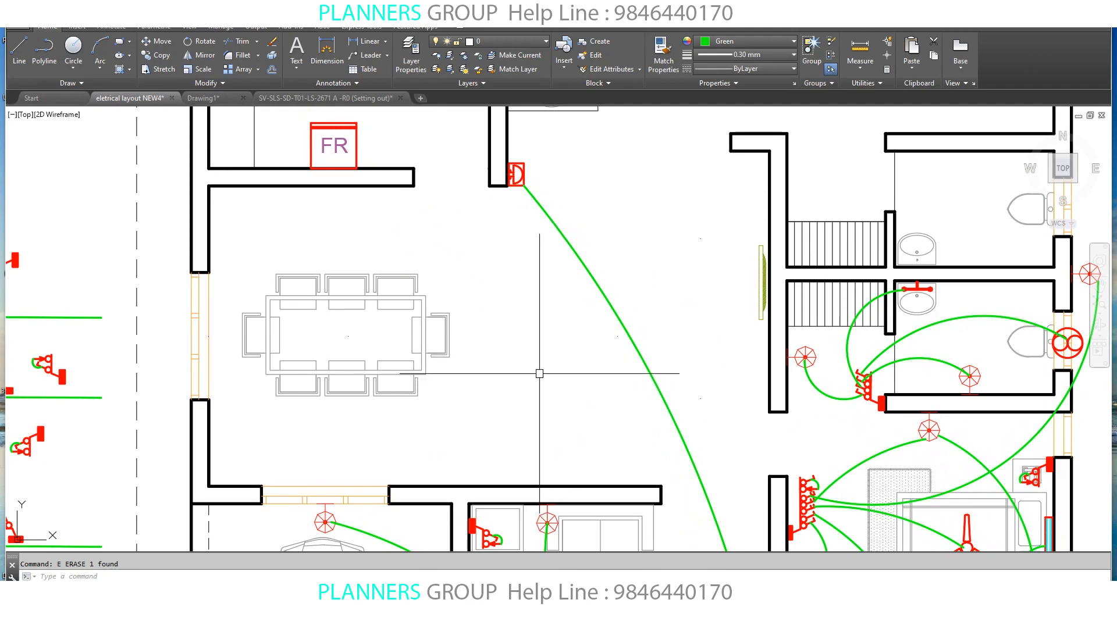
- Dimension the dining hall's width from the window wall to the TV wall and erase the dimension
key("Return")
left_click(207, 252)
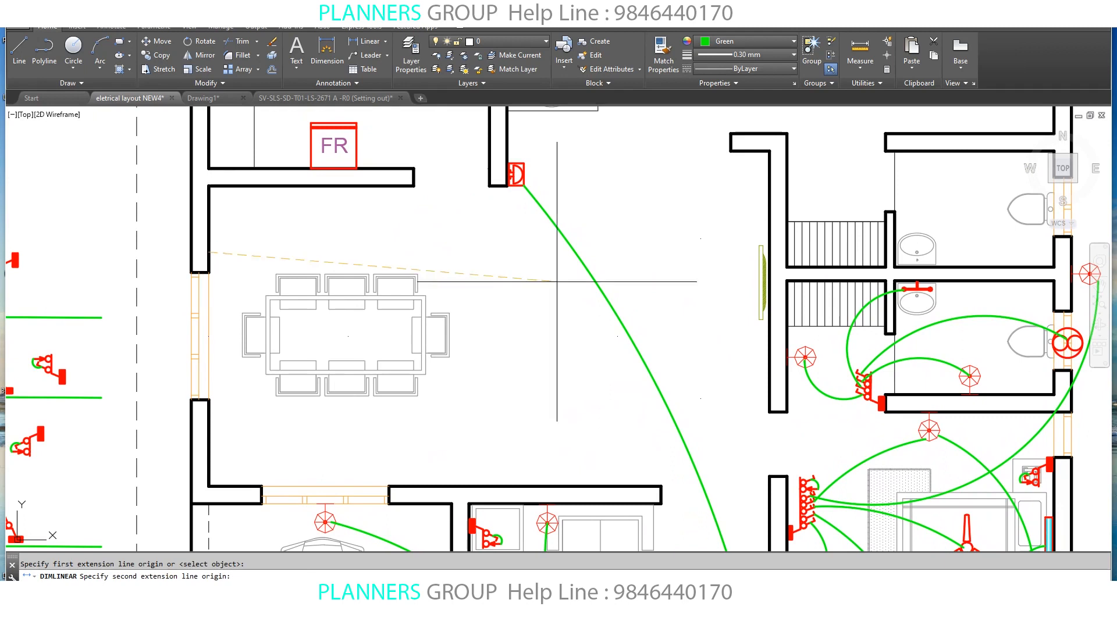
left_click(766, 235)
left_click(652, 347)
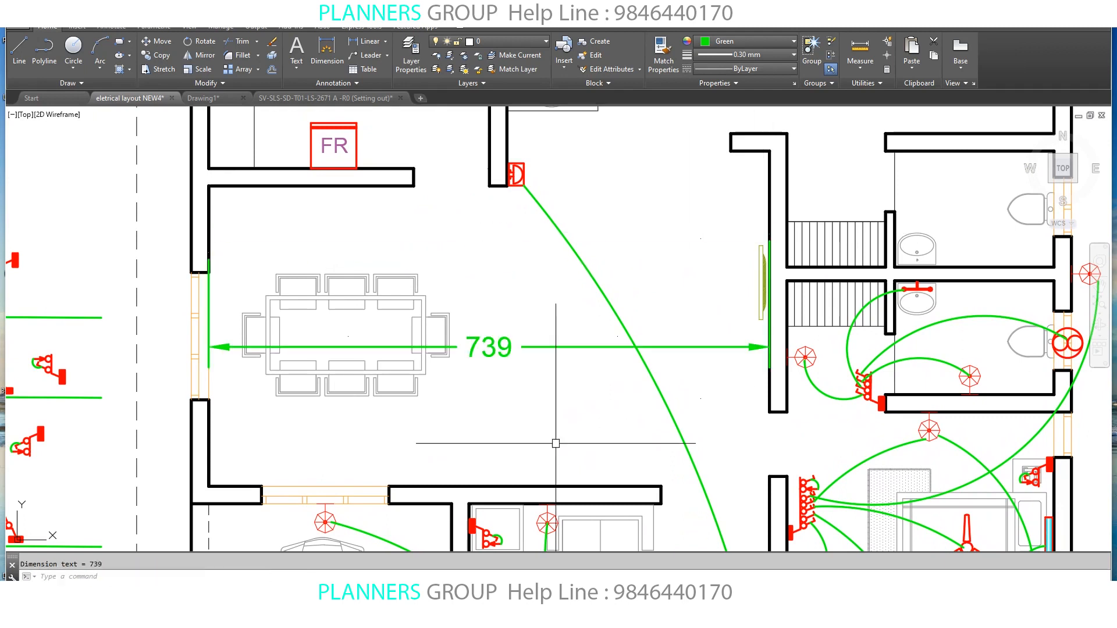
left_click(583, 347)
type("e")
key("Return")
- Insert fan block F at the centre of the dining table and again in the hall area between the table and the TV wall
scroll(770, 277, "up", 2)
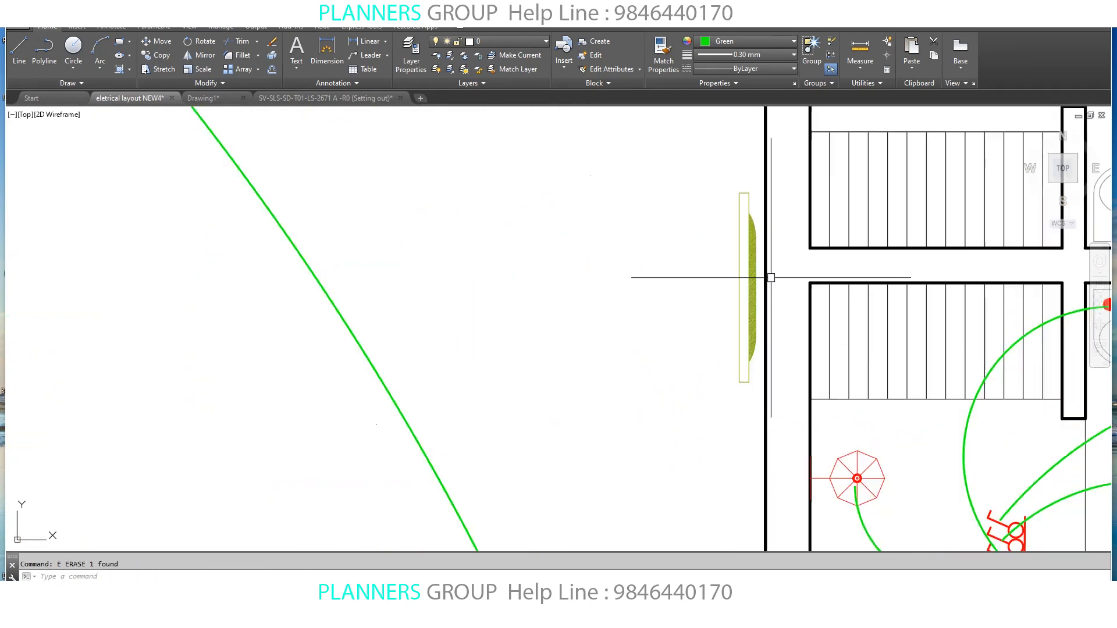
scroll(739, 257, "down", 2)
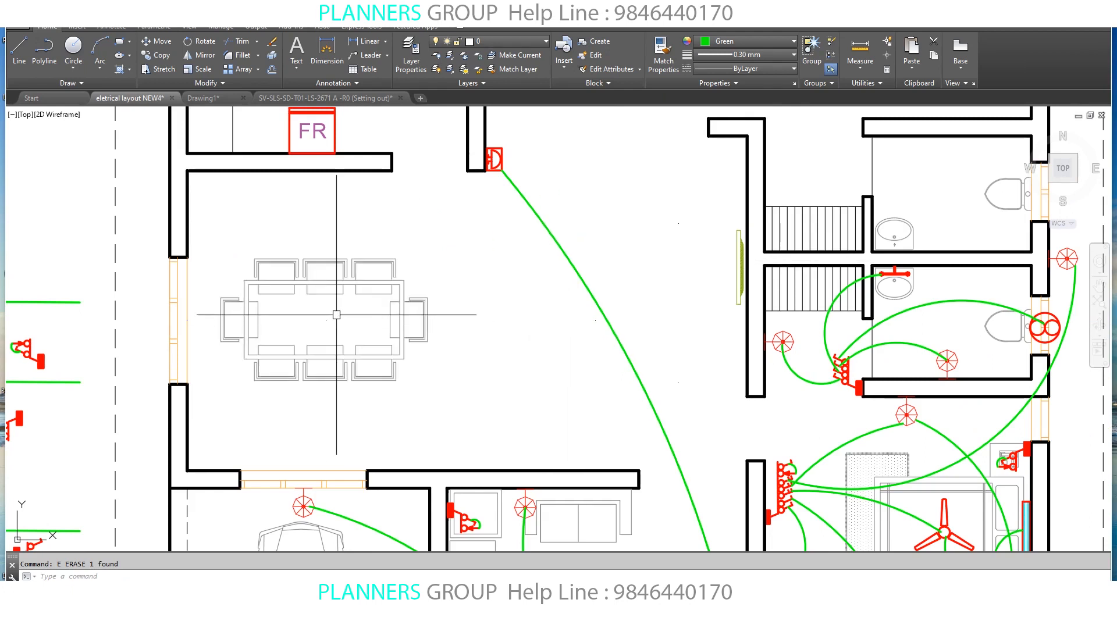
type("i")
key("Return")
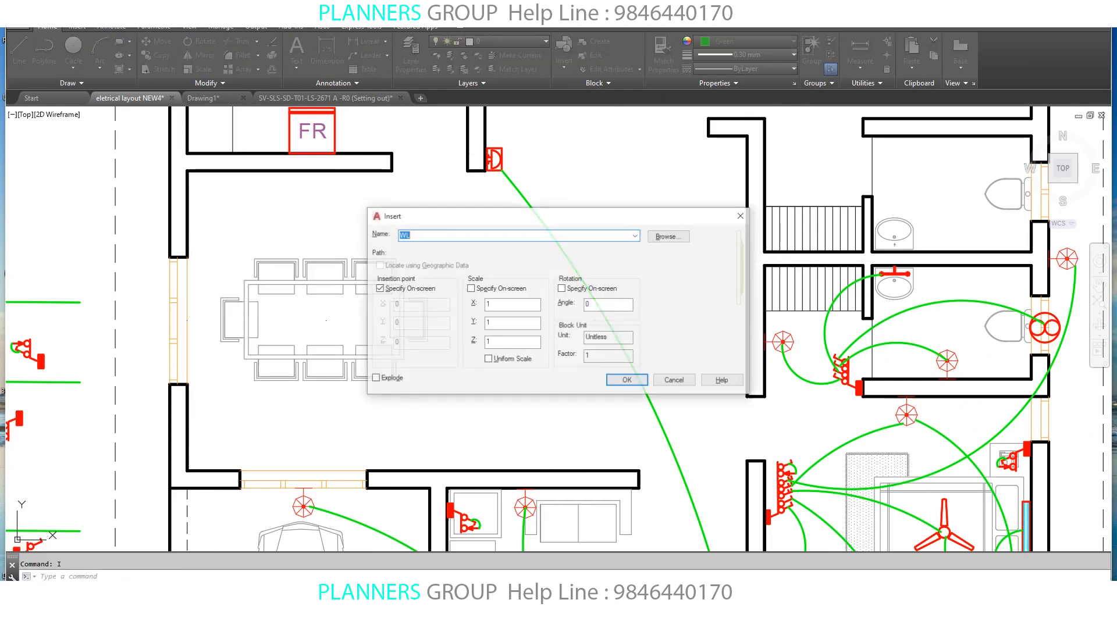
type("F")
key("Return")
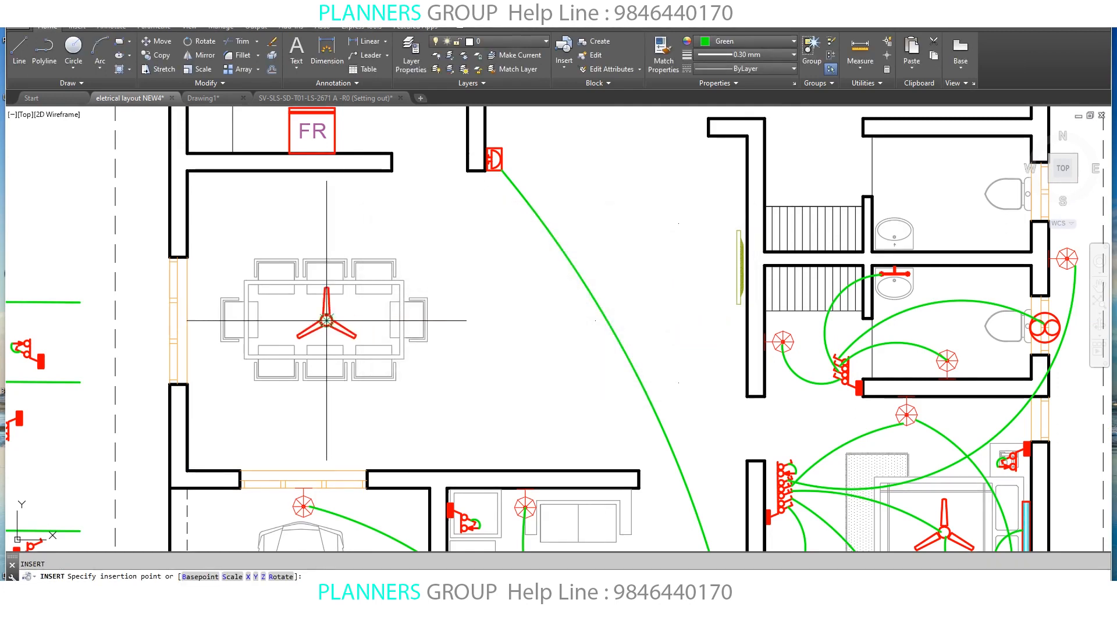
left_click(327, 320)
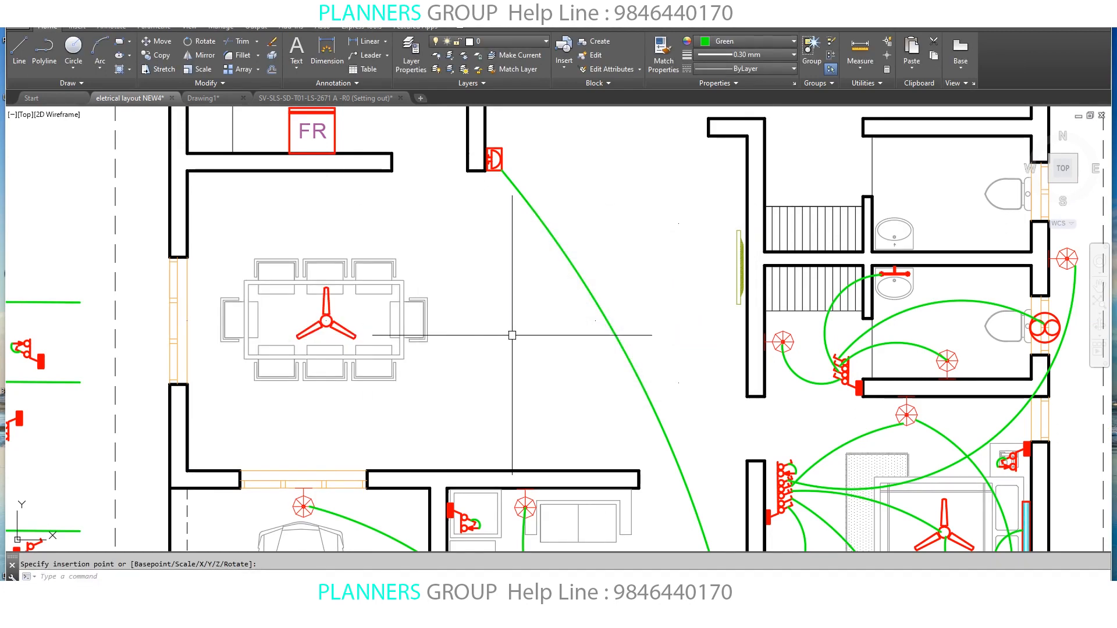
key("Return")
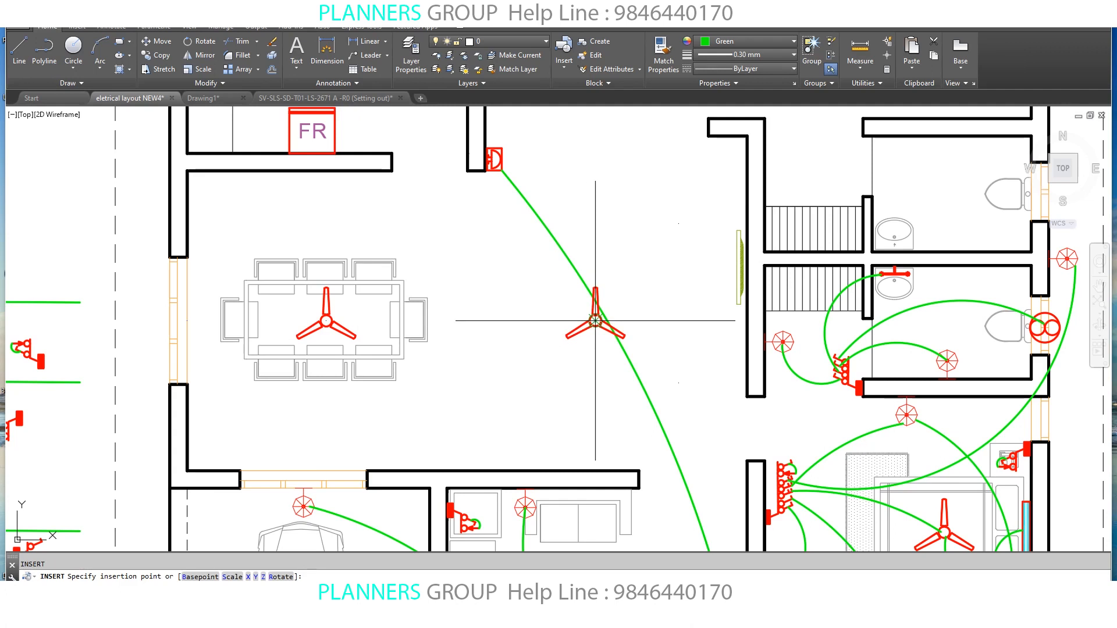
left_click(595, 319)
- Insert two CL ceiling light blocks, one above the other, between the hall's fan and the TV wall
mouse_move(612, 394)
middle_mouse_down()
mouse_move(601, 375)
mouse_move(579, 370)
middle_mouse_up()
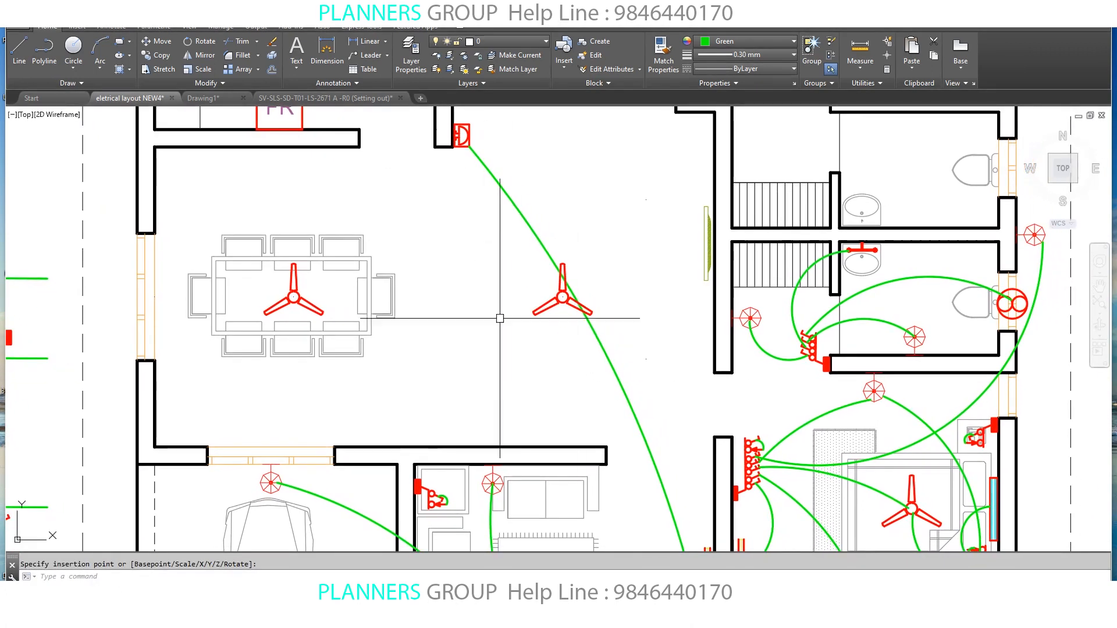
middle_click_drag(489, 291, 494, 318)
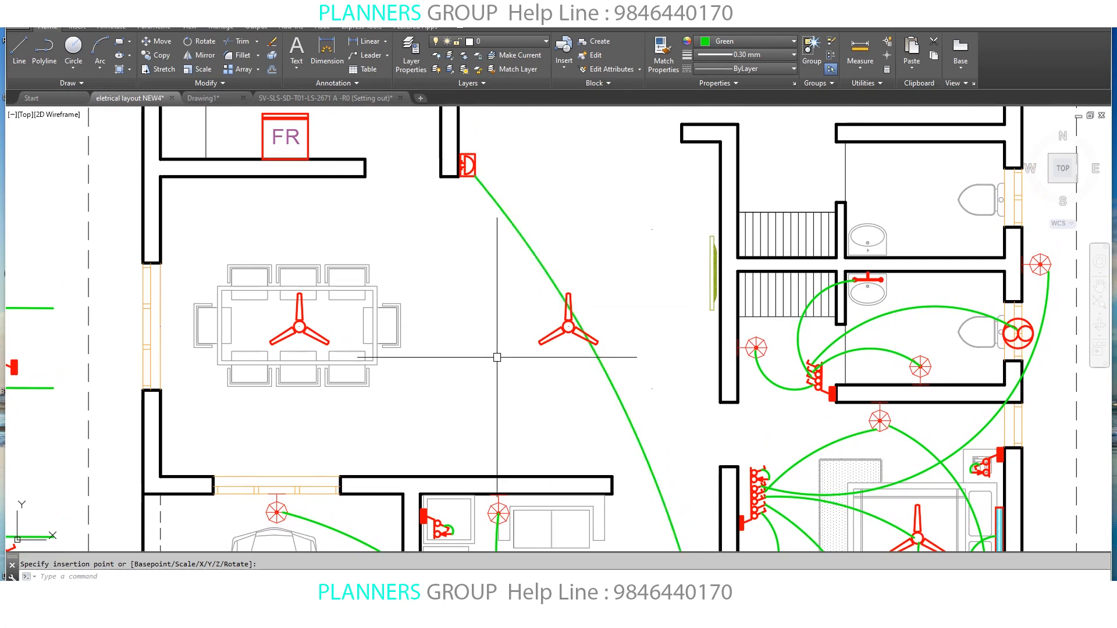
middle_click_drag(507, 298, 449, 275)
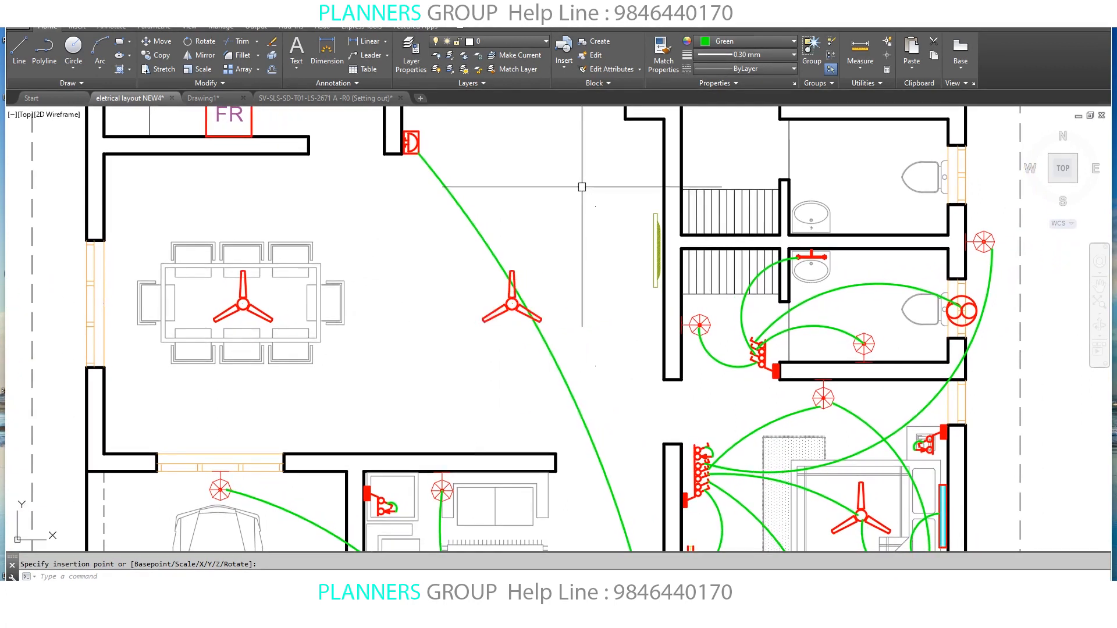
middle_click_drag(589, 313, 547, 262)
scroll(566, 308, "up", 1)
scroll(566, 308, "down", 1)
middle_click_drag(535, 165, 518, 269)
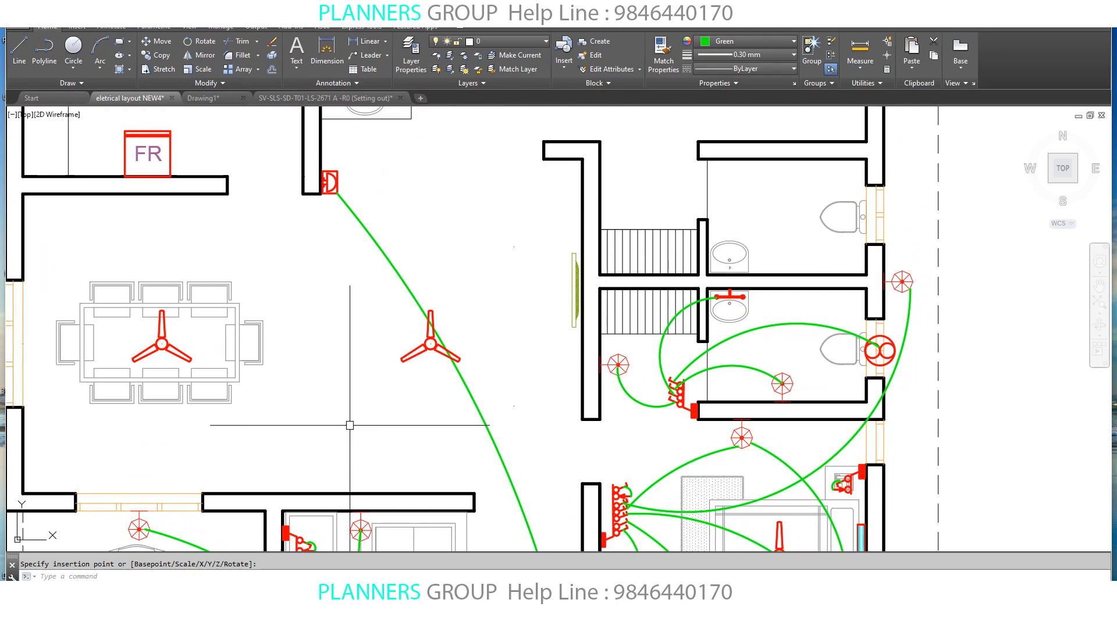
key("Return")
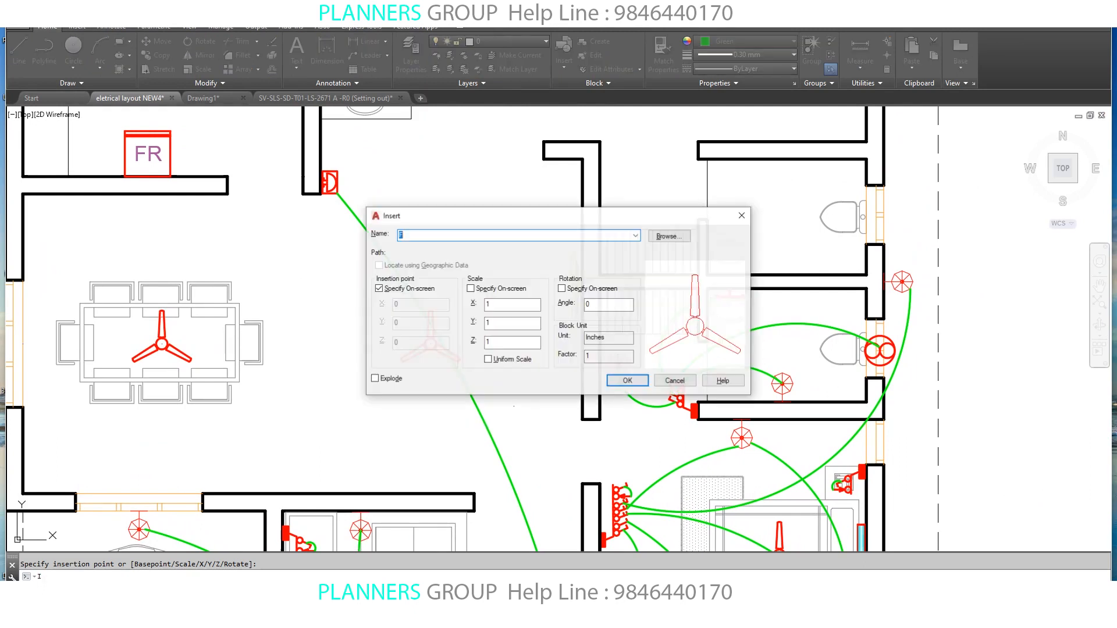
type("CL")
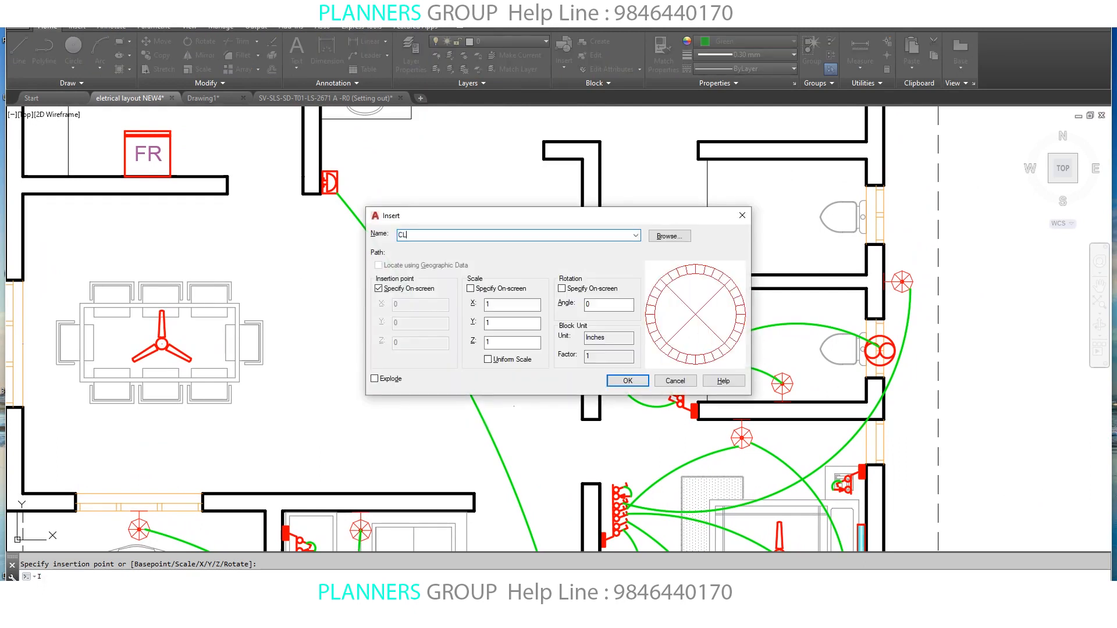
key("Return")
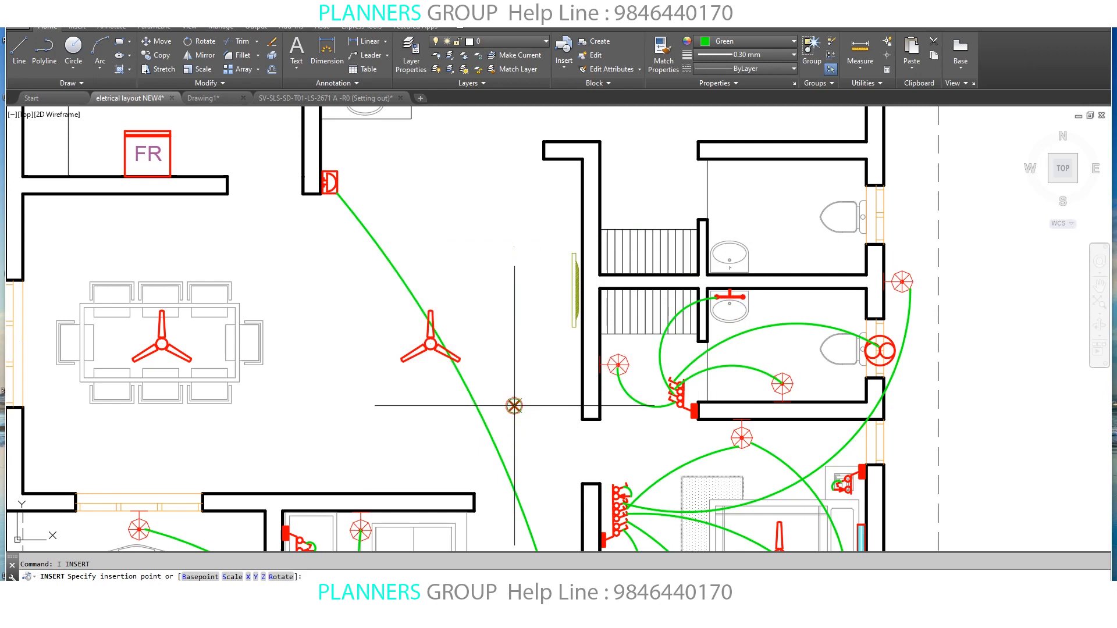
left_click(514, 406)
key("Return")
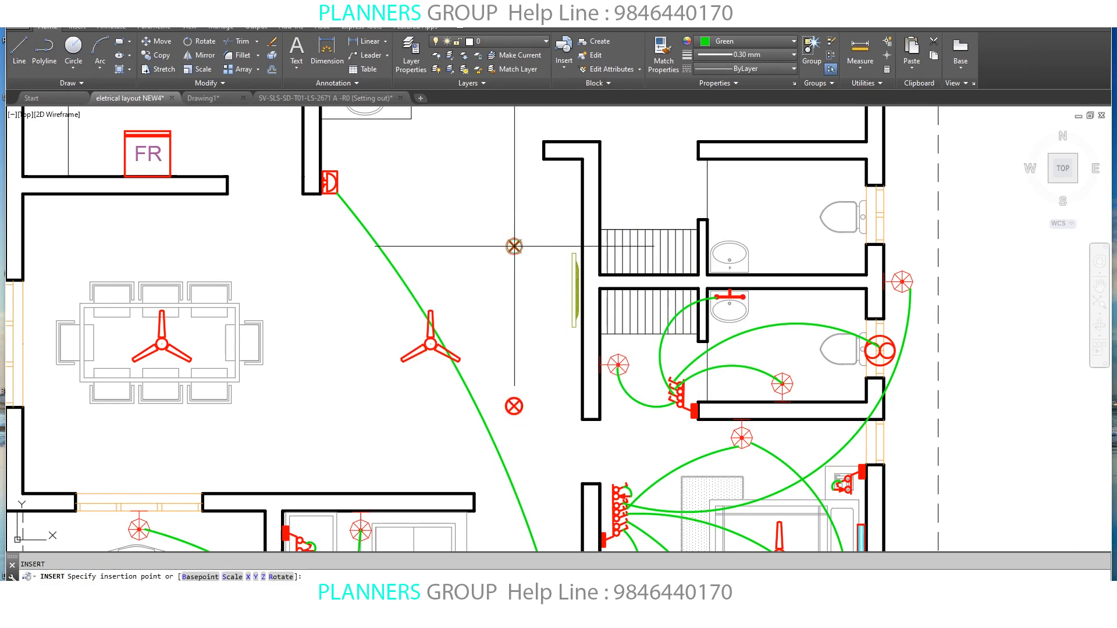
middle_click_drag(390, 379, 466, 379)
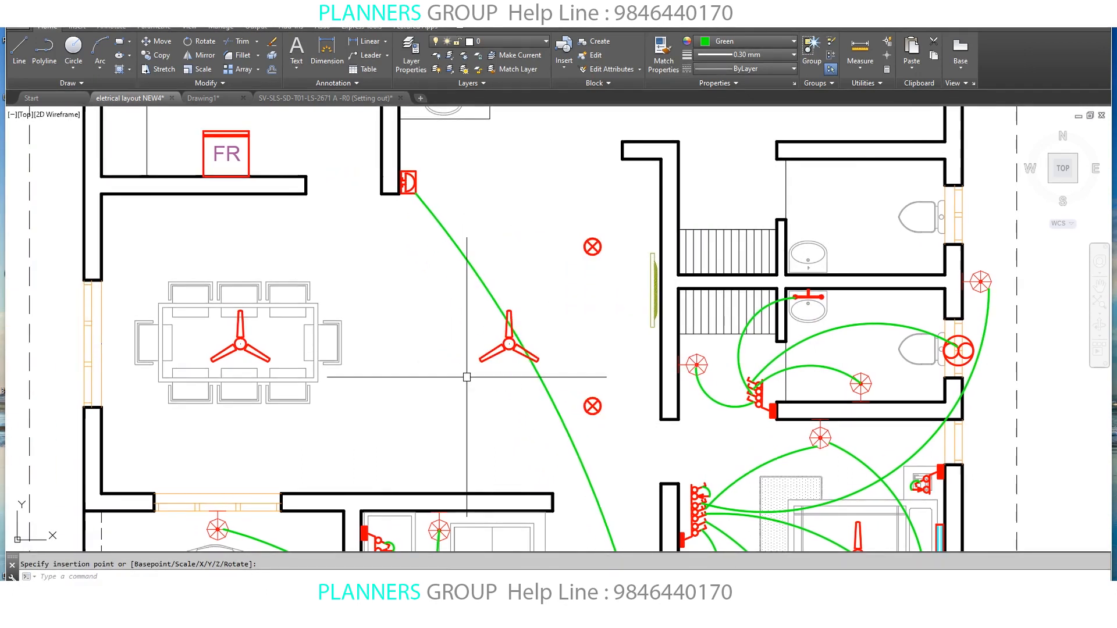
key("Escape")
- Insert tube light block T on the inner face of the dining hall's west window, level with the dining table fan
middle_click_drag(231, 365, 255, 355)
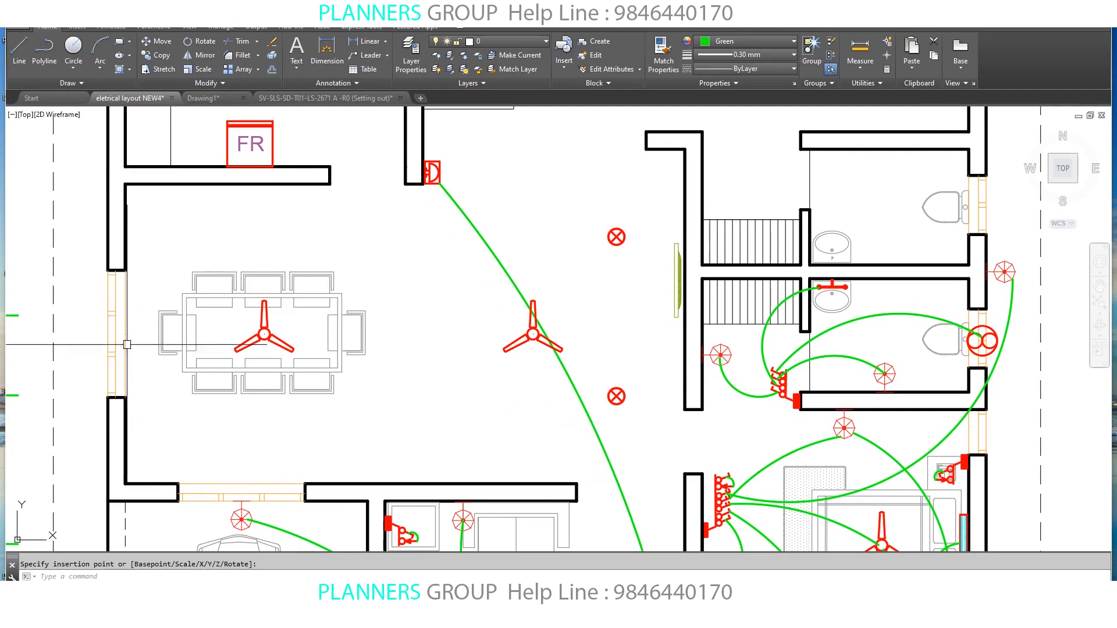
type("I")
key("Return")
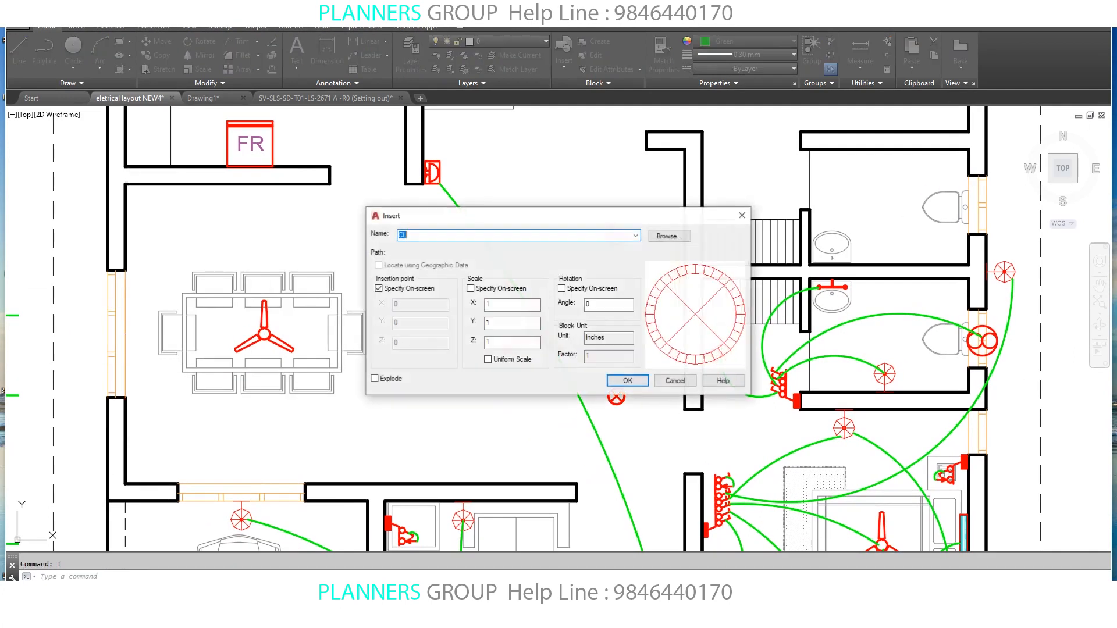
type("T")
key("Return")
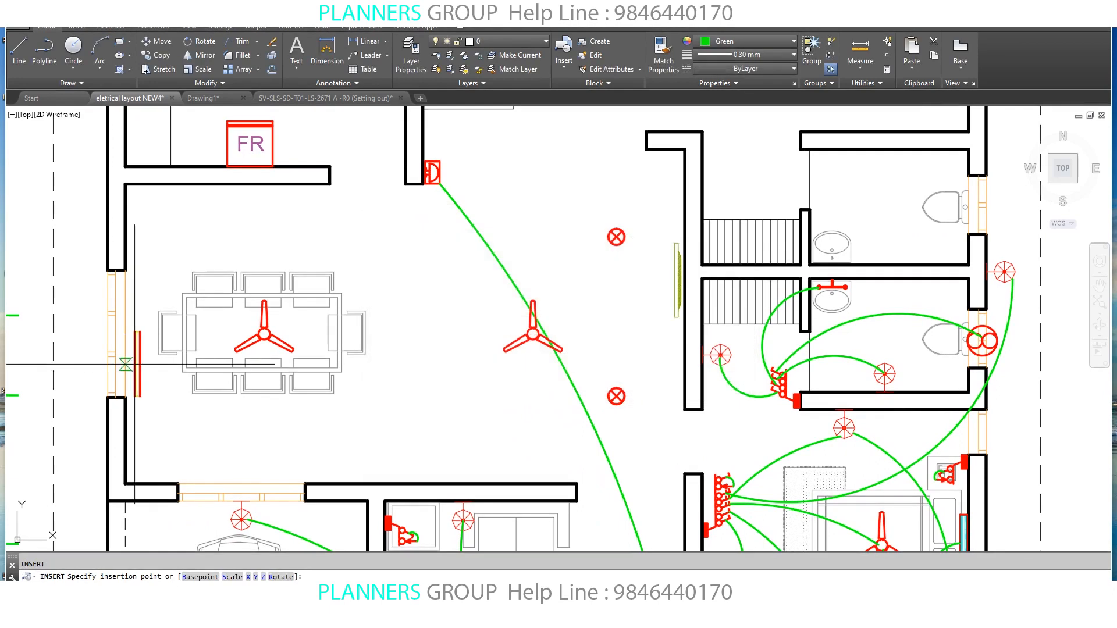
left_click(125, 333)
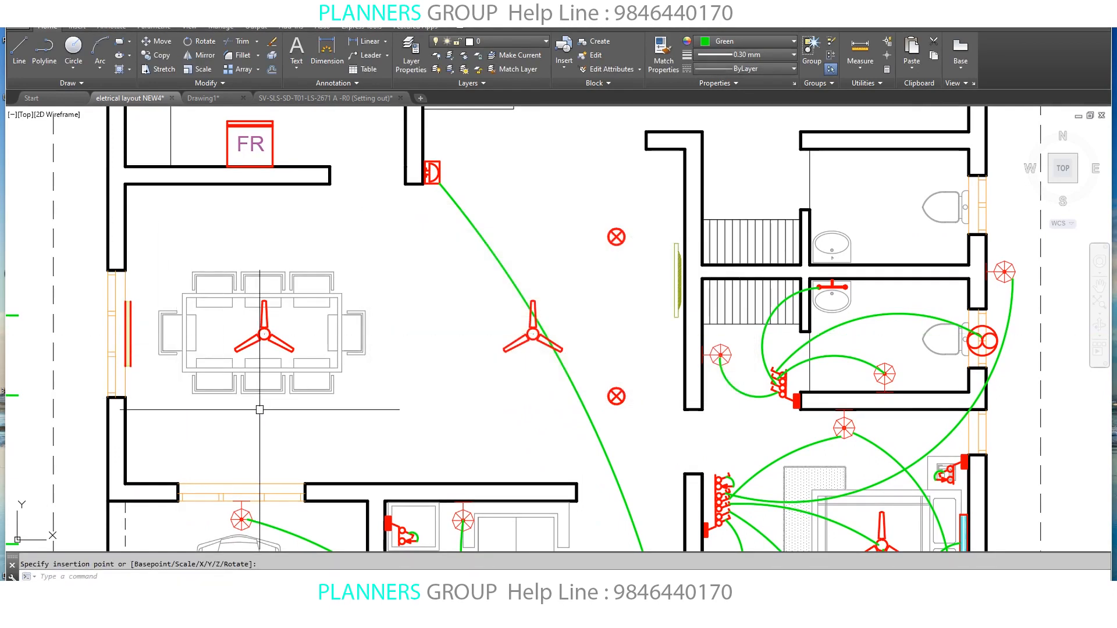
- Insert wall light block WL on the dining hall's south window and mirror it horizontally through the fan's centre onto the opposite wall, keeping the original
type("I")
key("Return")
type("WL")
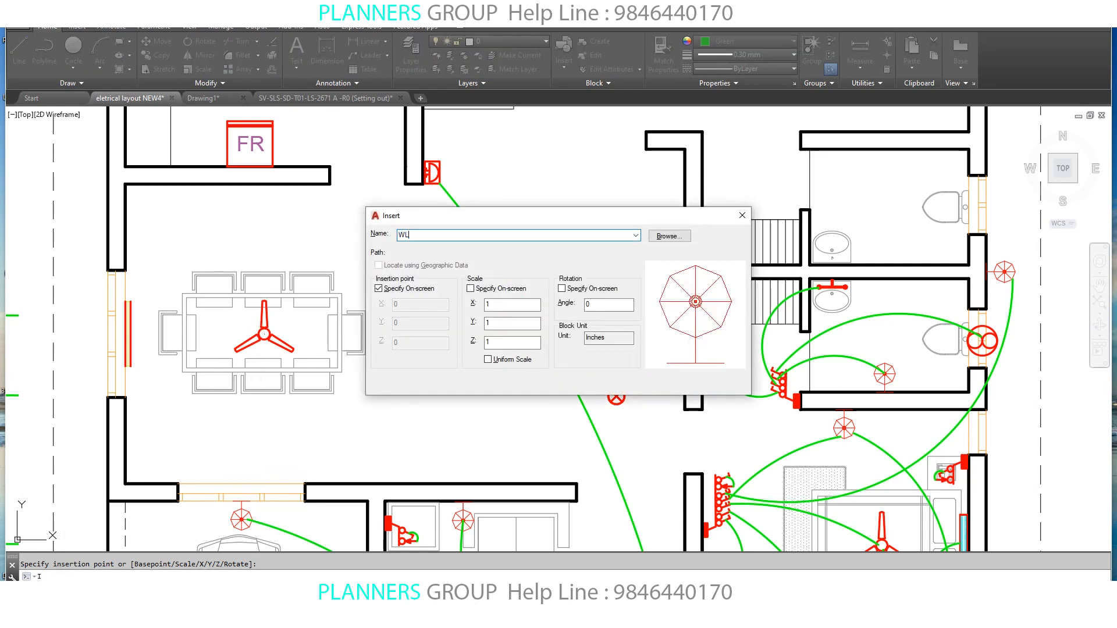
key("Return")
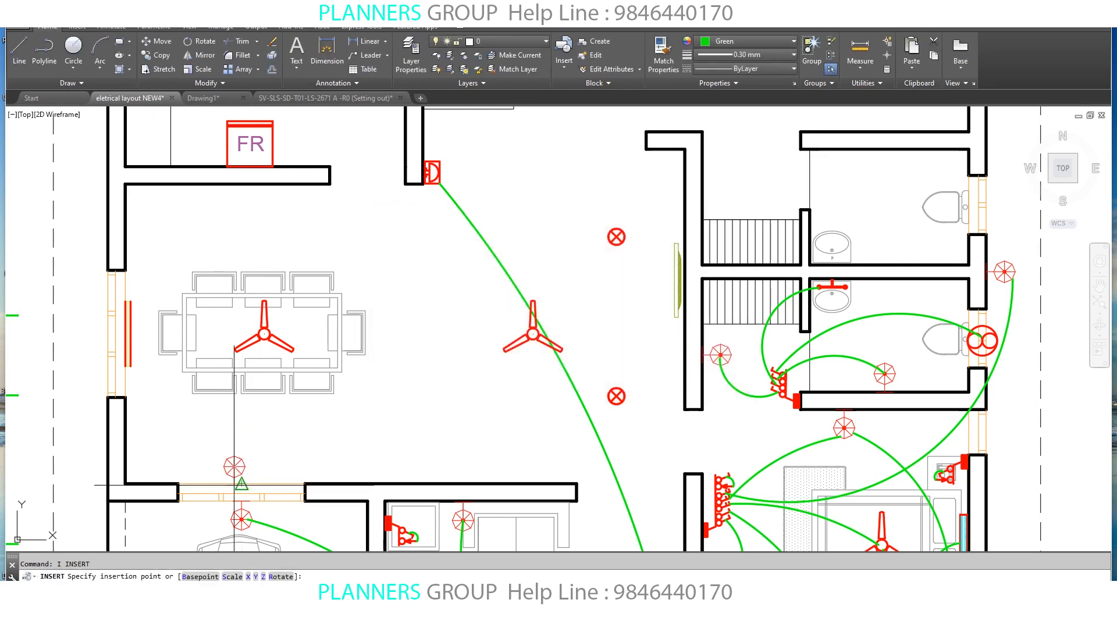
left_click(242, 483)
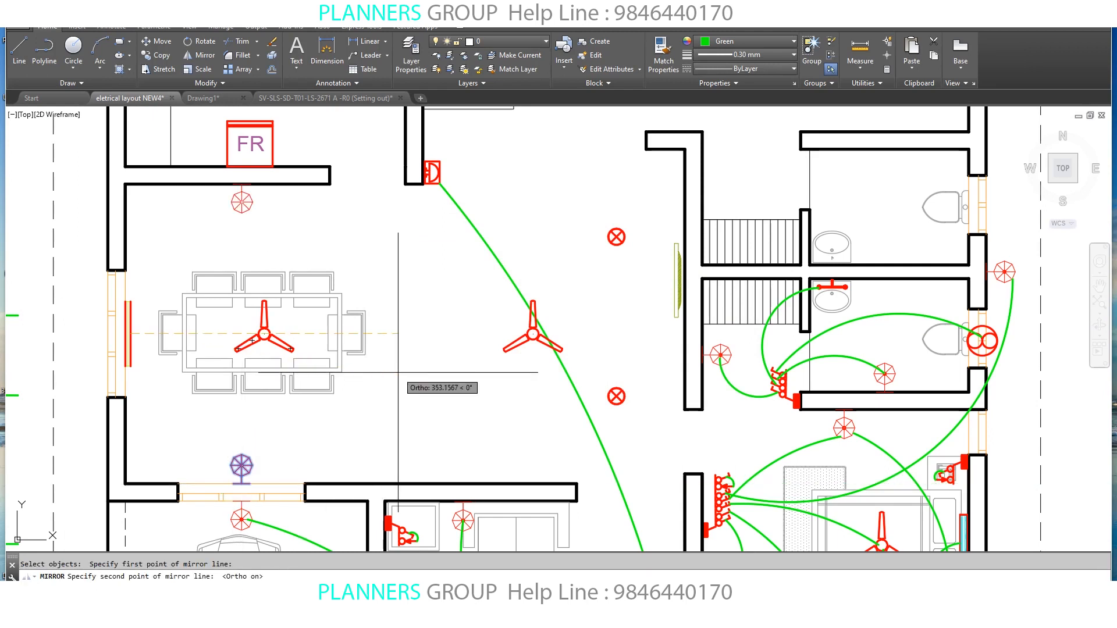
left_click(400, 372)
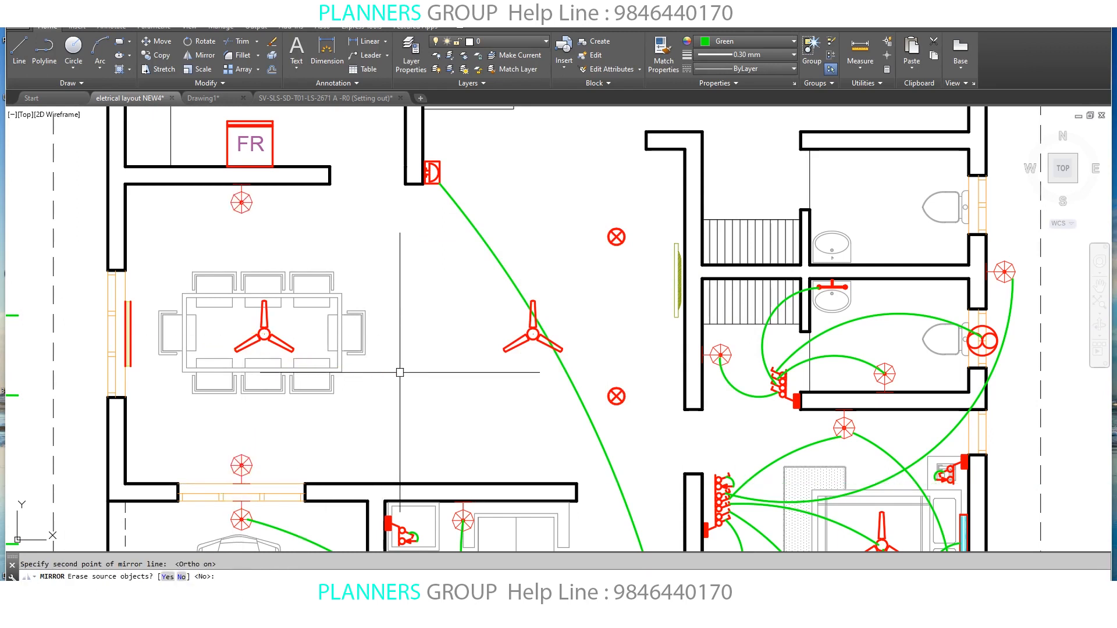
- Insert the mirror light block on the wall directly behind the wash basin below the washing machine
scroll(472, 112, "up", 2)
middle_click_drag(471, 113, 464, 365)
scroll(465, 372, "up", 2)
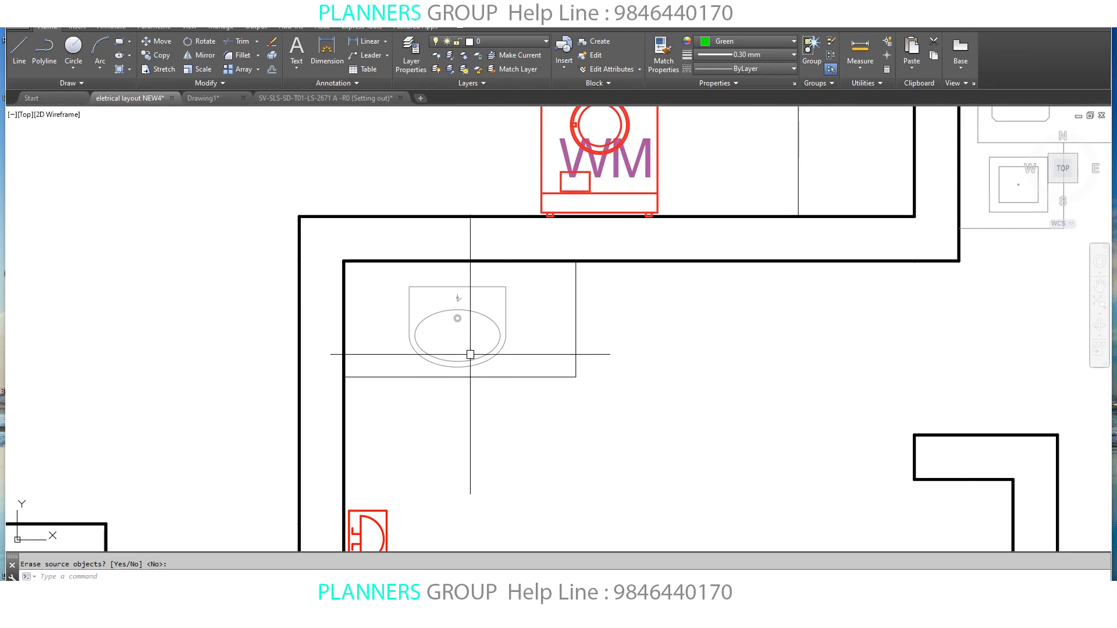
key("Return")
key("Return")
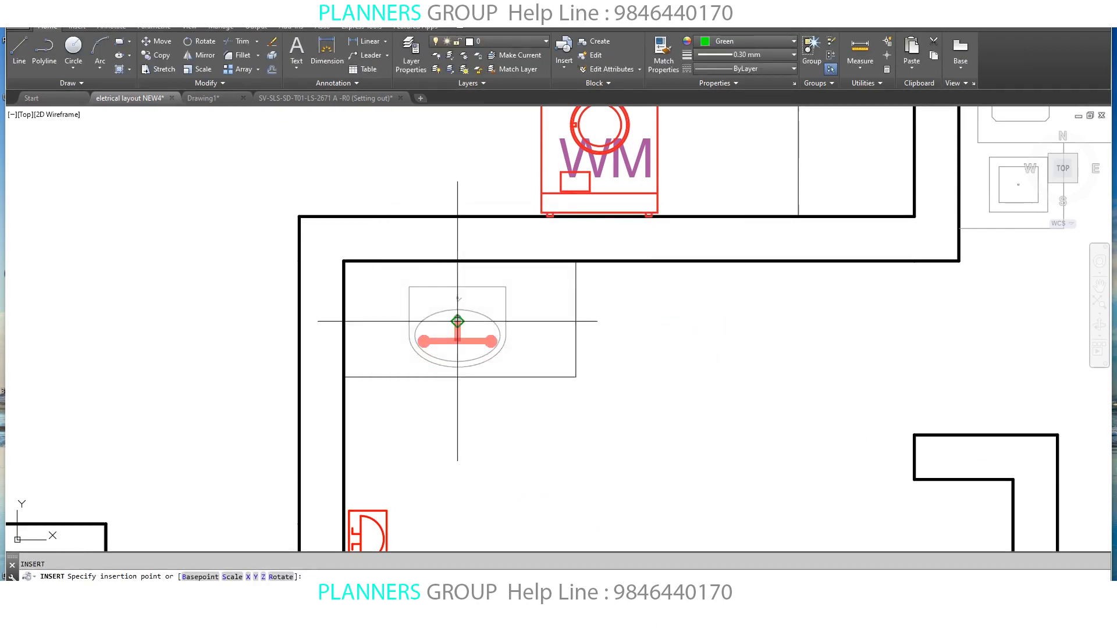
left_click(459, 261)
- Copy the four switchboard symbols from the DINING row into the dining hall, with ortho mode off
scroll(524, 342, "down", 3)
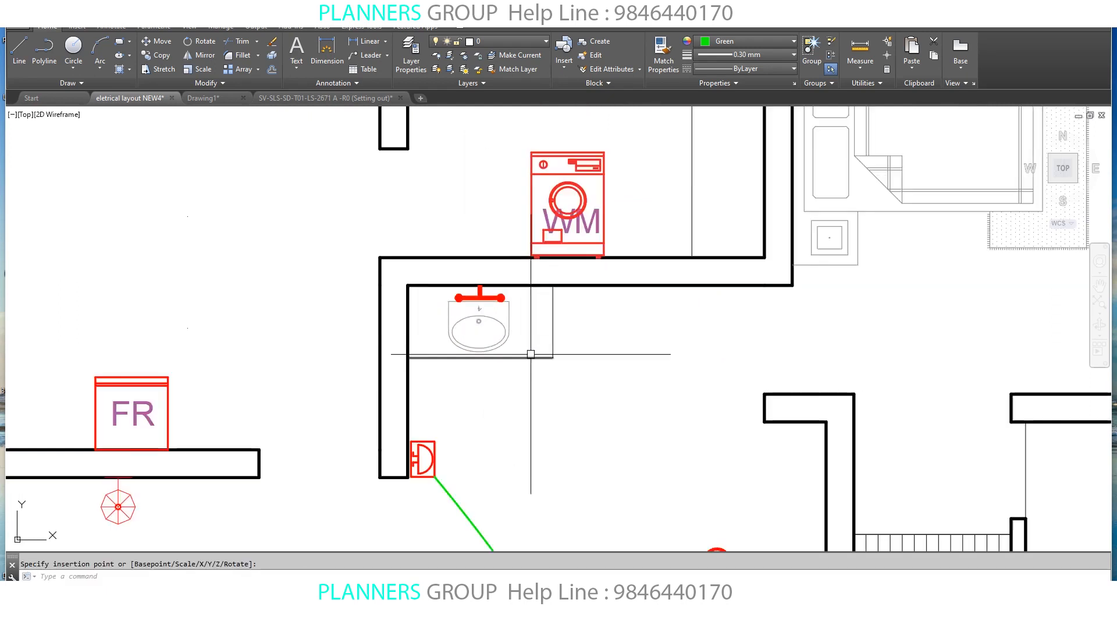
middle_click_drag(601, 337, 567, 307)
scroll(567, 306, "up", 4)
mouse_move(560, 349)
middle_mouse_down()
mouse_move(589, 347)
mouse_move(605, 327)
middle_mouse_up()
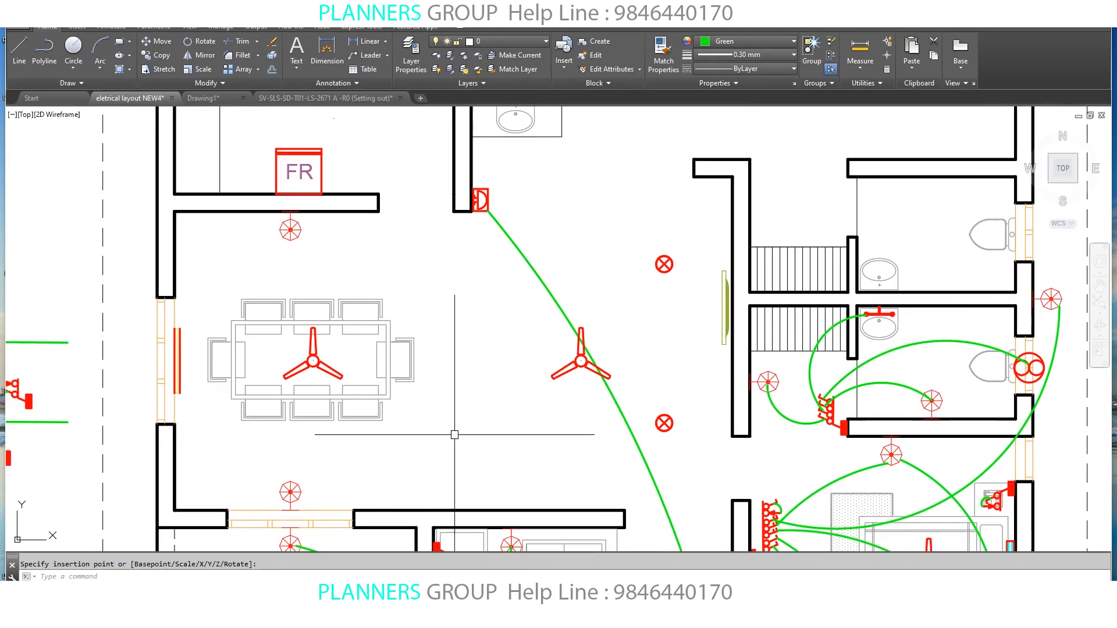
middle_click_drag(432, 449, 672, 379)
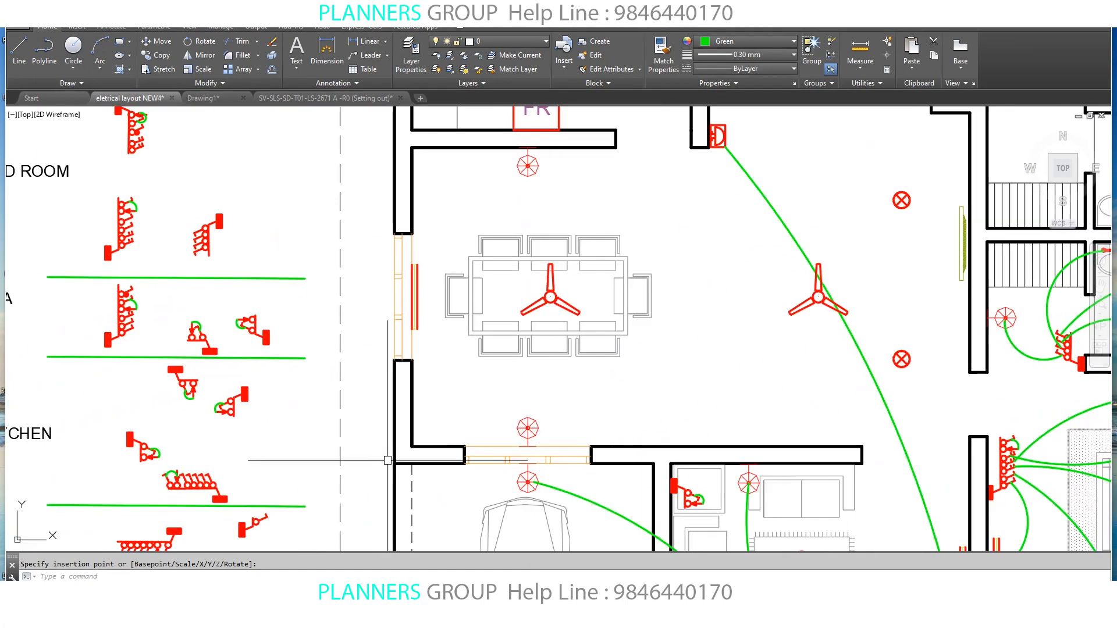
middle_click_drag(481, 433, 595, 284)
type("co")
key("space")
left_click(414, 462)
left_click(252, 368)
key("space")
left_click(328, 413)
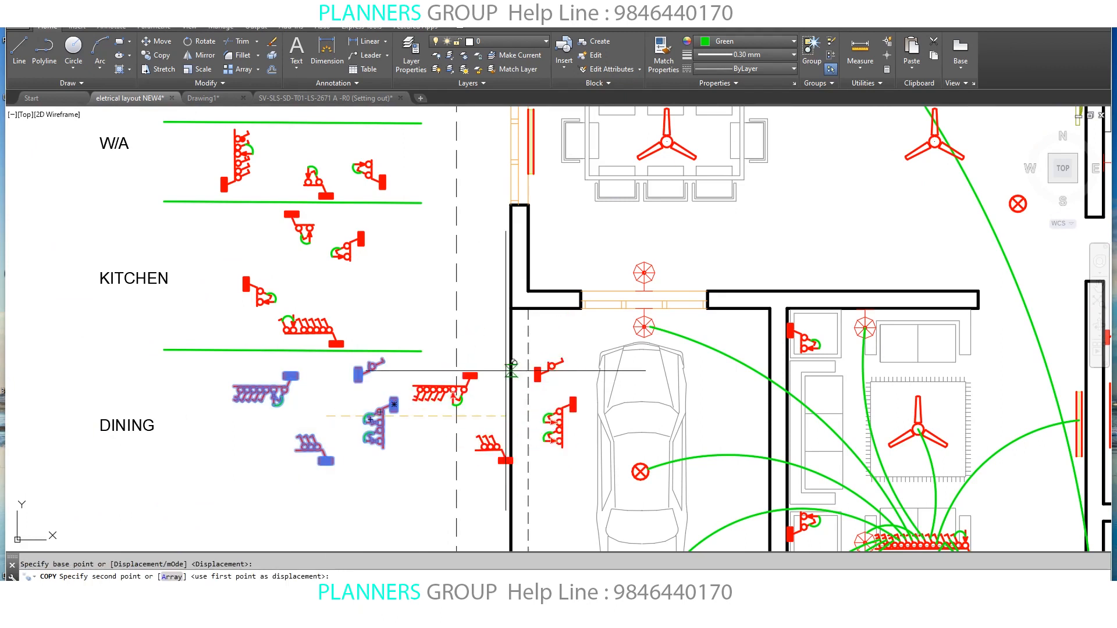
key("F8")
middle_click_drag(620, 355, 307, 495)
left_click(532, 369)
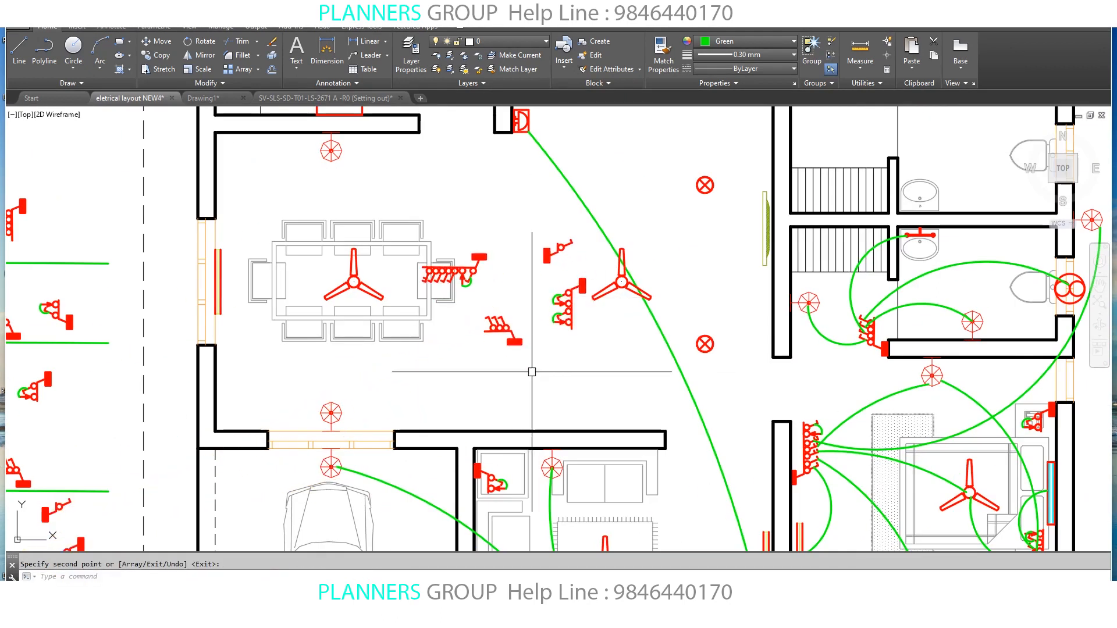
- Move the copied three-switch board onto the east end of the dining hall's south wall
middle_click_drag(527, 364, 417, 361)
scroll(460, 357, "up", 1)
type("m")
key("space")
left_click(436, 355)
left_click(402, 304)
key("space")
left_click(426, 331)
left_click(656, 469)
middle_click_drag(544, 354, 535, 417)
- Move the copied switchboard with two sockets onto the hall's east wall, just south of the TV
key("space")
left_click(510, 390)
left_click(496, 365)
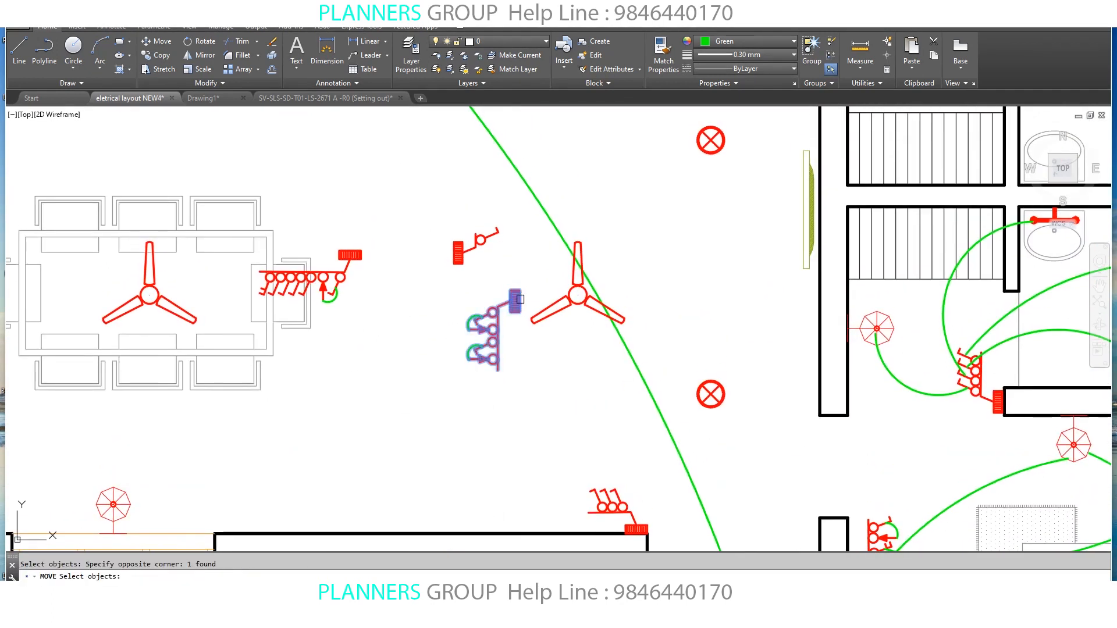
key("space")
left_click(515, 300)
mouse_move(830, 290)
middle_mouse_down()
mouse_move(652, 276)
mouse_move(670, 278)
middle_mouse_up()
left_click(654, 289)
middle_click_drag(644, 339, 644, 312)
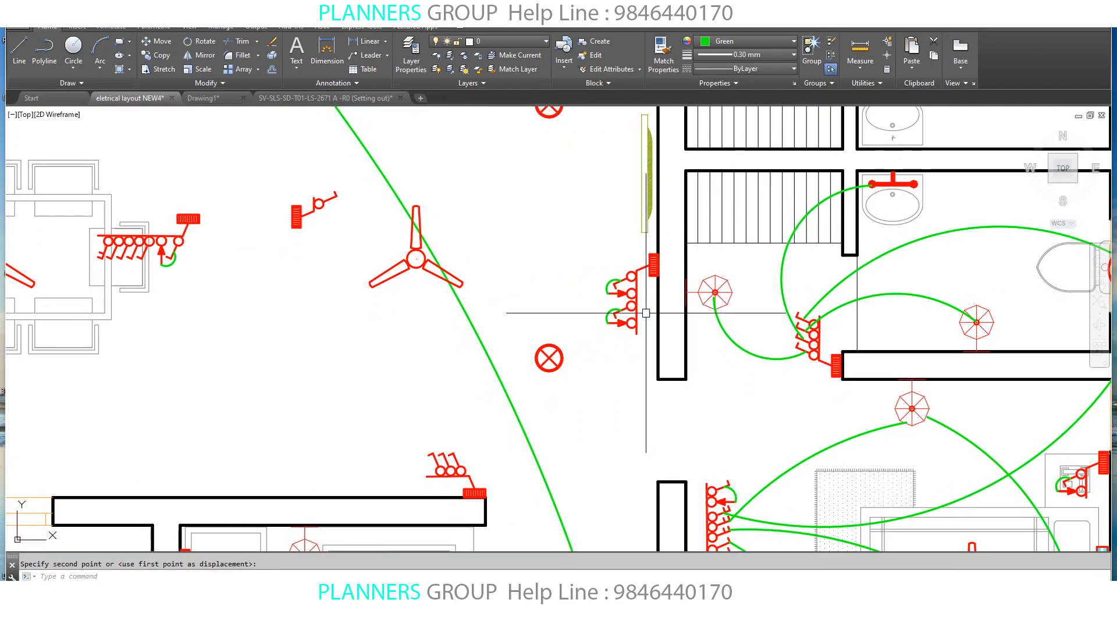
scroll(627, 318, "up", 4)
scroll(628, 326, "up", 2)
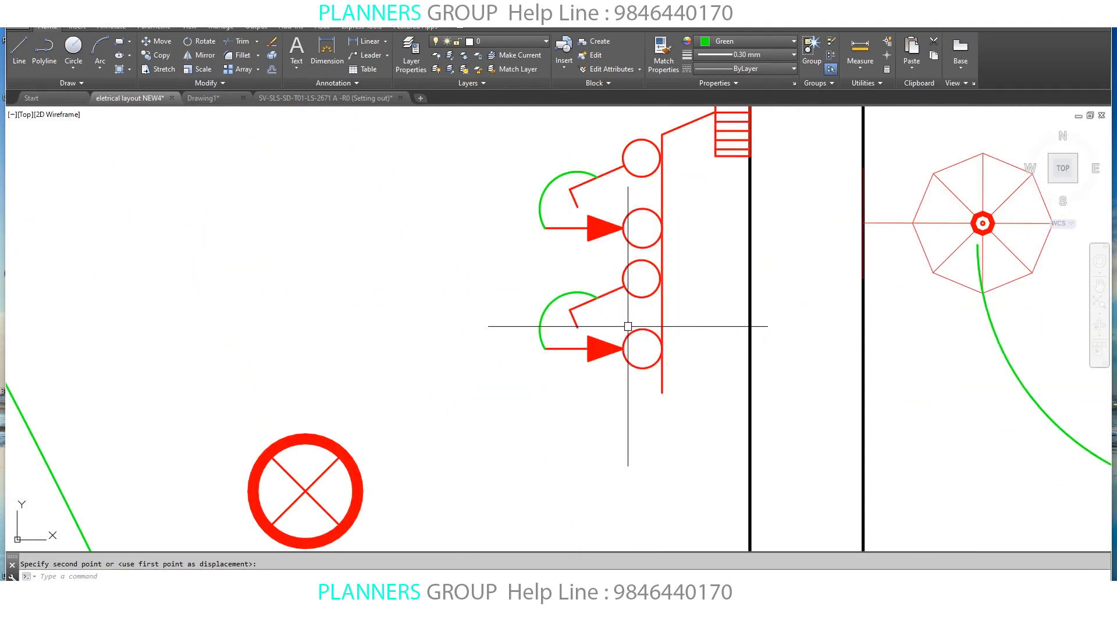
scroll(631, 282, "down", 4)
middle_click_drag(635, 292, 650, 408)
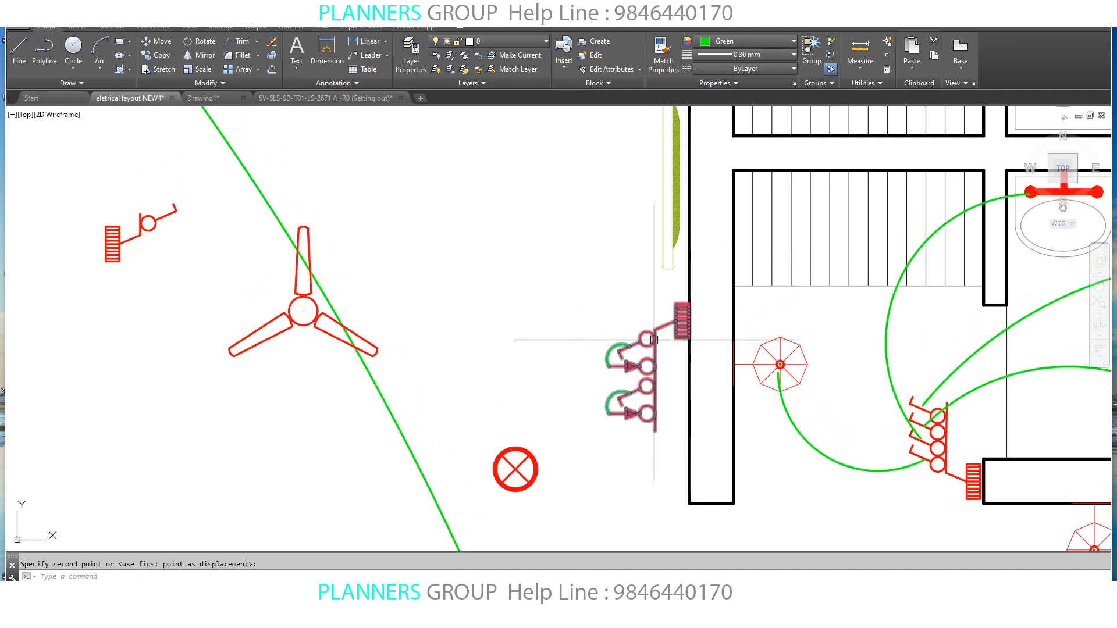
- Move the long dining switchboard from the dining table to the east end of the wall below the fridge
scroll(610, 334, "down", 4)
middle_click_drag(610, 333, 630, 355)
left_click(604, 337)
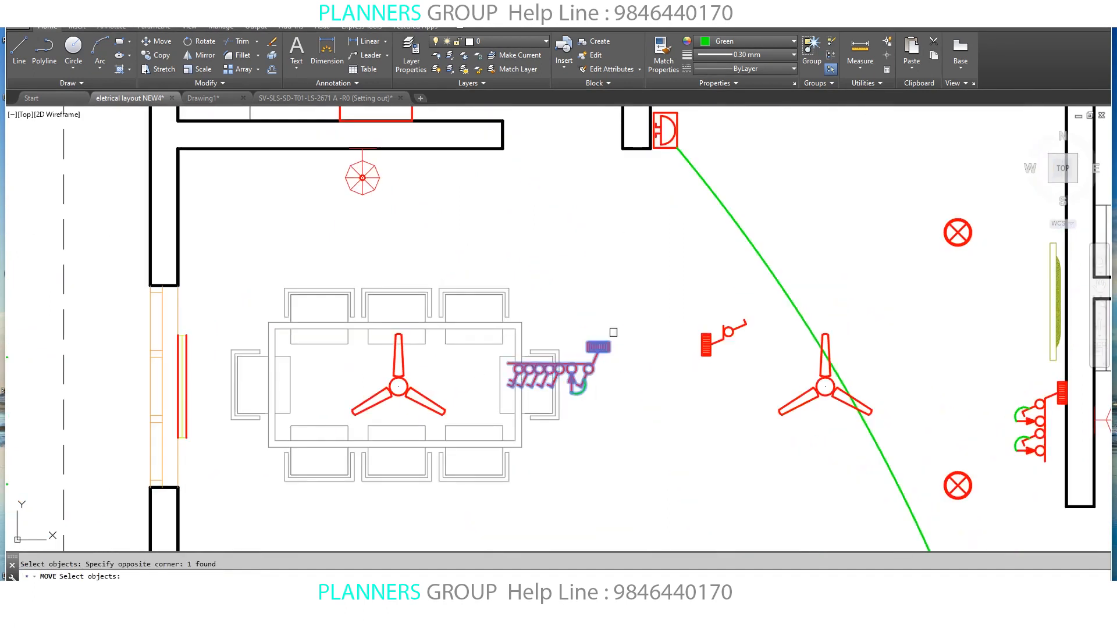
key("space")
left_click(609, 342)
left_click(513, 136)
middle_click_drag(569, 259, 479, 411)
- Move the single-switch board onto the wall beside the wash basin, just north of the existing box symbol
scroll(573, 296, "down", 2)
middle_click_drag(576, 306, 561, 341)
scroll(606, 343, "up", 1)
key("space")
left_click(648, 350)
left_click(591, 262)
key("space")
left_click(607, 323)
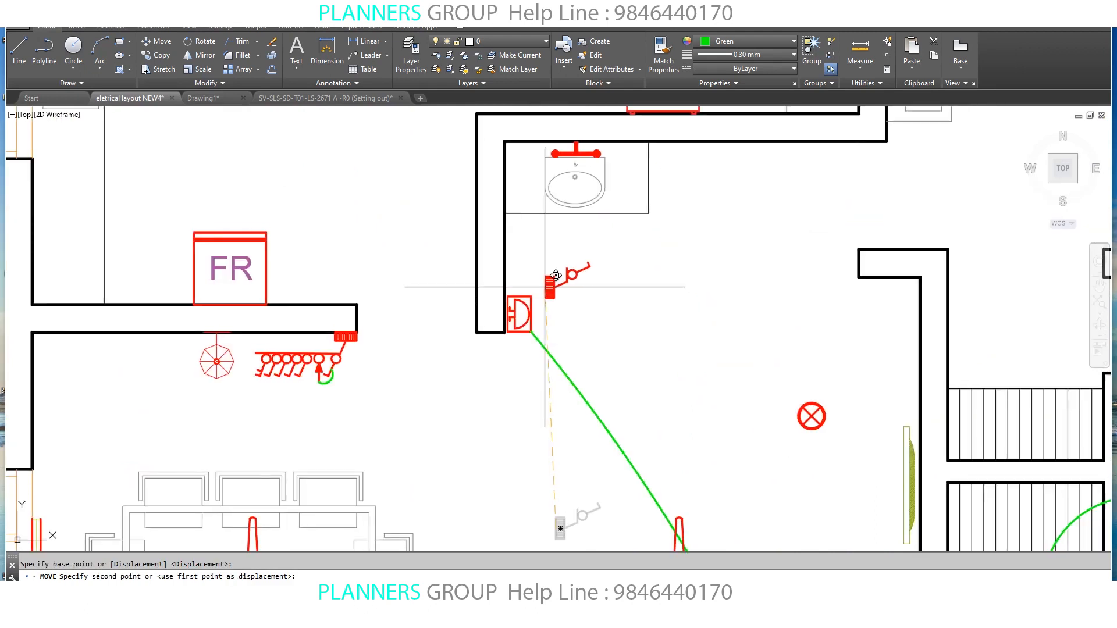
left_click(505, 256)
- Draw a three-point arc from the three-switch board's easternmost switch to the hall's southern ceiling light
scroll(643, 310, "down", 2)
middle_click_drag(643, 311, 559, 114)
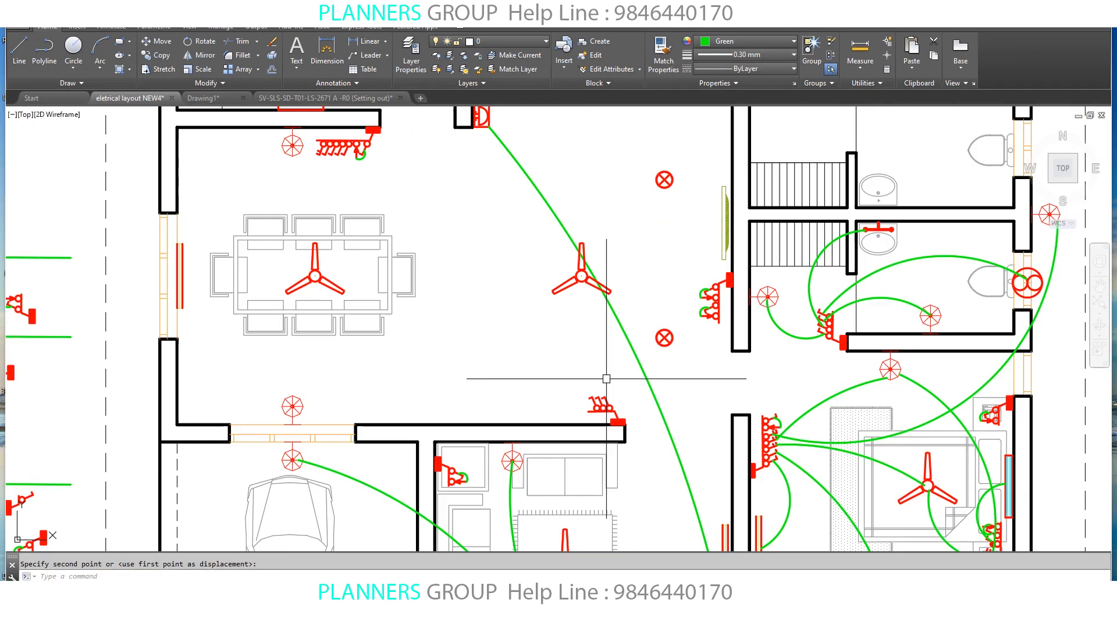
scroll(524, 424, "up", 2)
scroll(517, 431, "up", 3)
scroll(522, 417, "down", 4)
middle_click_drag(518, 428, 464, 434)
type("a")
key("space")
left_click(457, 419)
left_click(534, 393)
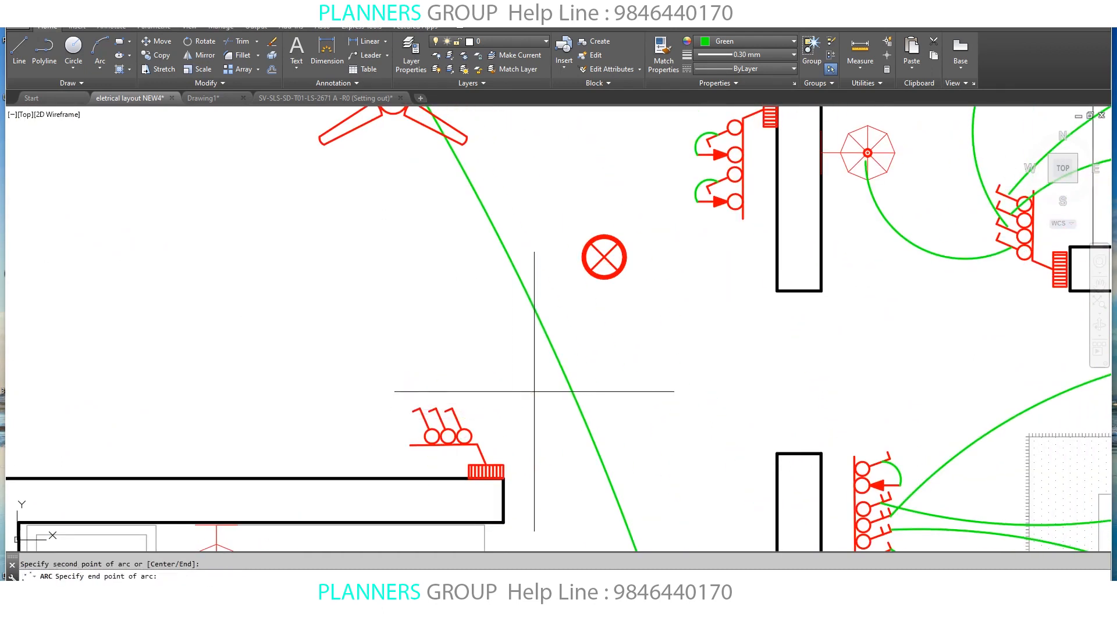
left_click(604, 279)
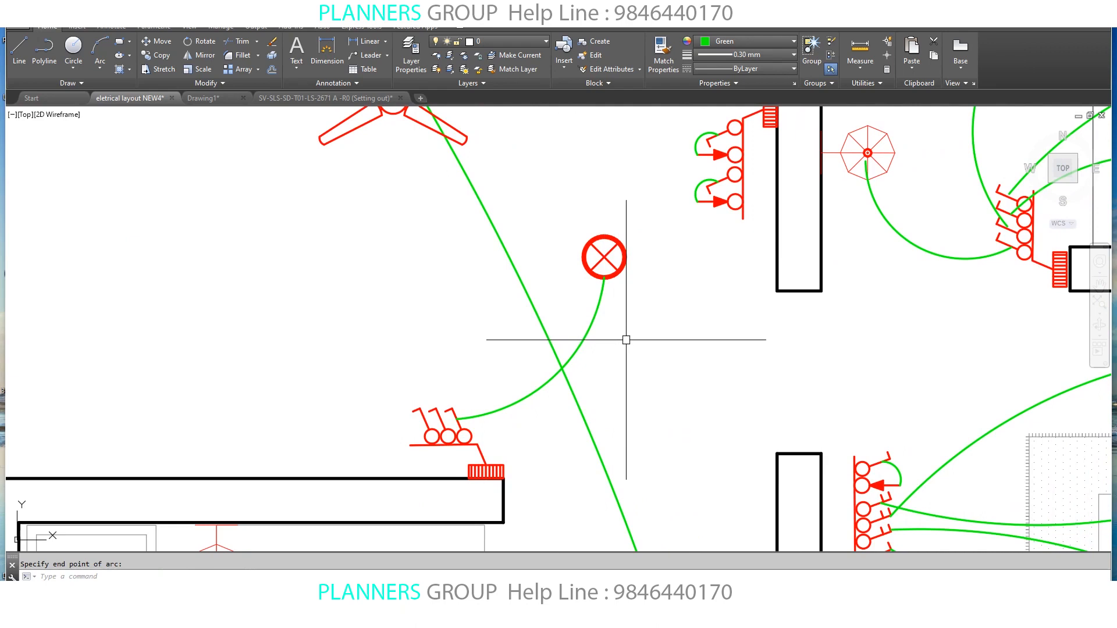
- Draw an arc from the three-switch board's middle switch to the centre of the hall's northern ceiling light
scroll(626, 340, "down", 4)
middle_click_drag(620, 369, 598, 397)
scroll(564, 406, "up", 4)
key("space")
left_click(456, 415)
scroll(496, 360, "down", 2)
middle_click_drag(526, 328, 500, 476)
left_click(528, 416)
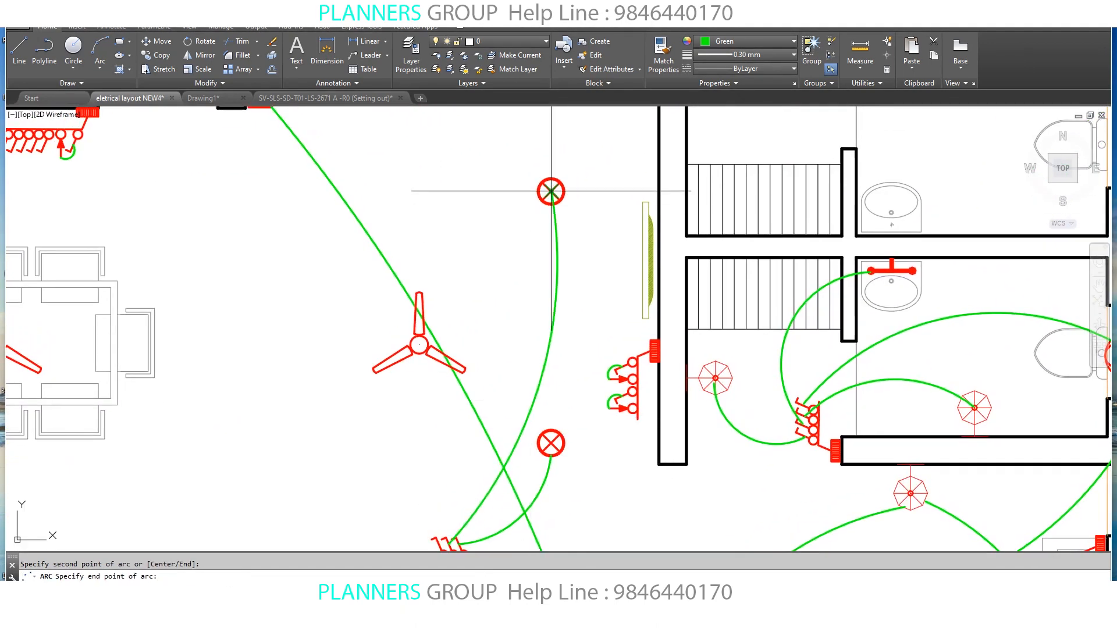
left_click(551, 191)
- Draw an arc from the three-switch board's westernmost switch to the centre of the ceiling fan in the hall
scroll(576, 351, "down", 3)
scroll(508, 332, "up", 4)
key("Return")
left_click(487, 484)
left_click(458, 401)
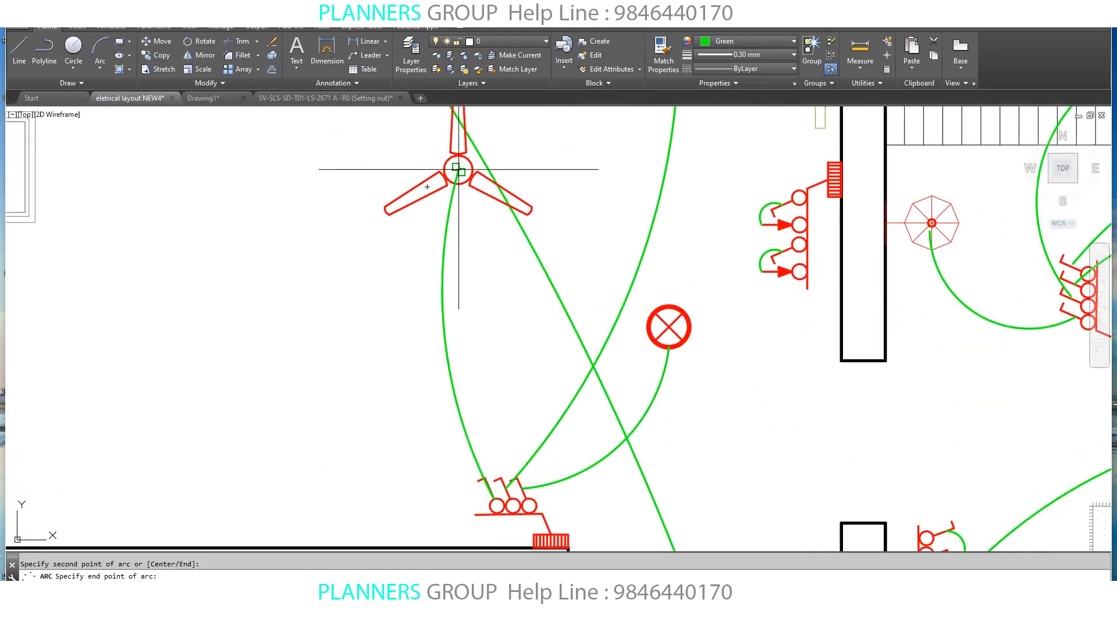
left_click(459, 169)
- Draw an arc from the long dining switchboard, at the switch beside its socket, around the table to the south window's wall light
scroll(458, 169, "down", 3)
scroll(428, 268, "up", 5)
type("a")
key("Return")
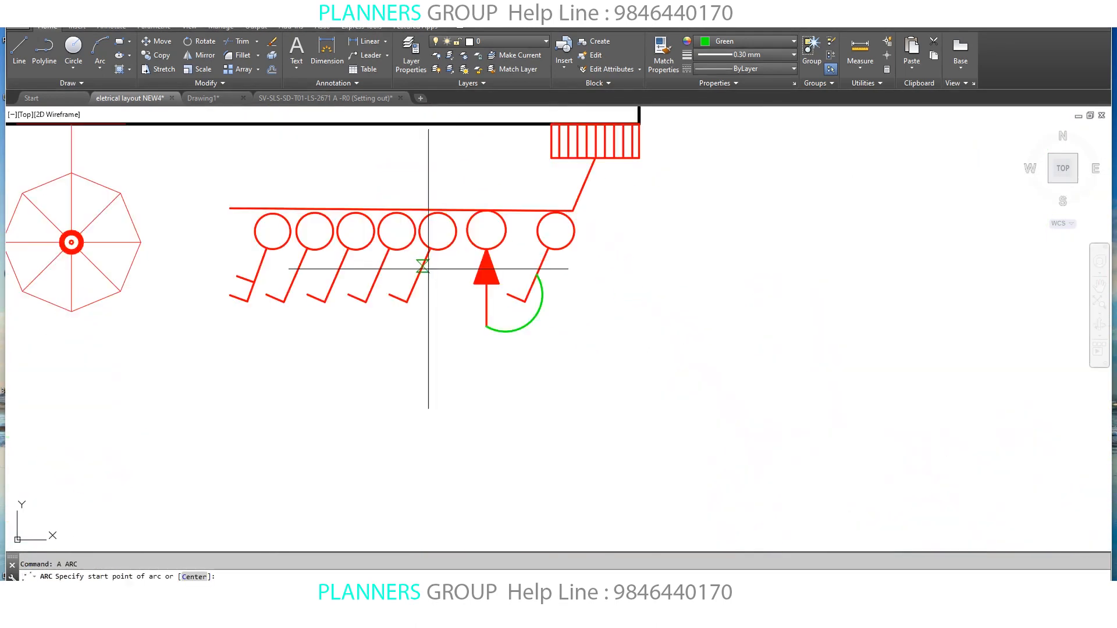
left_click(428, 269)
scroll(428, 268, "down", 5)
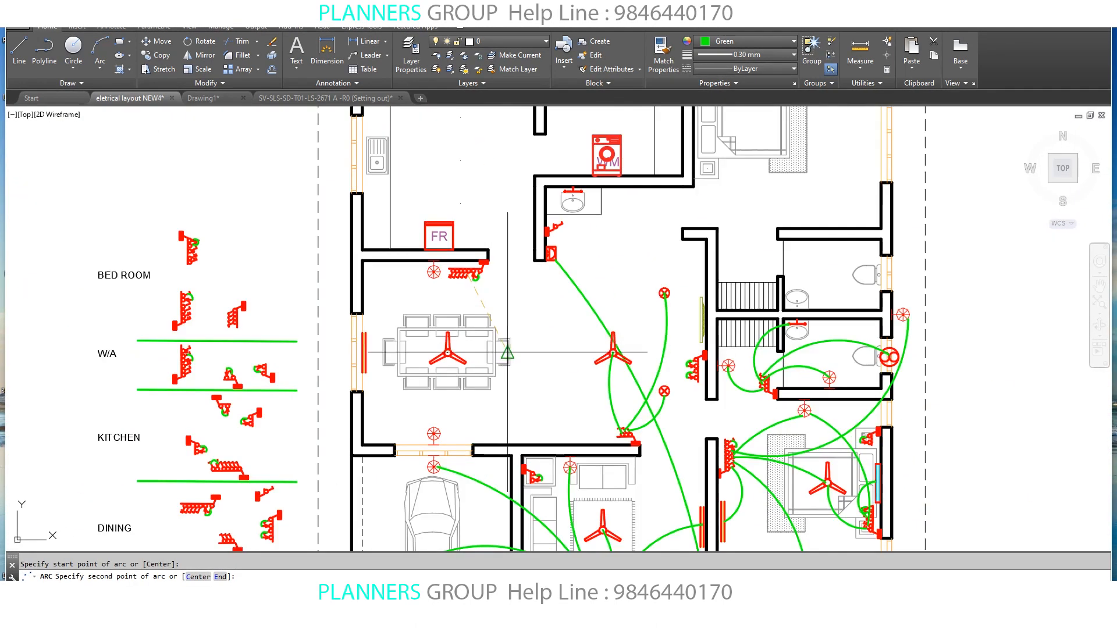
scroll(463, 315, "up", 5)
left_click(481, 335)
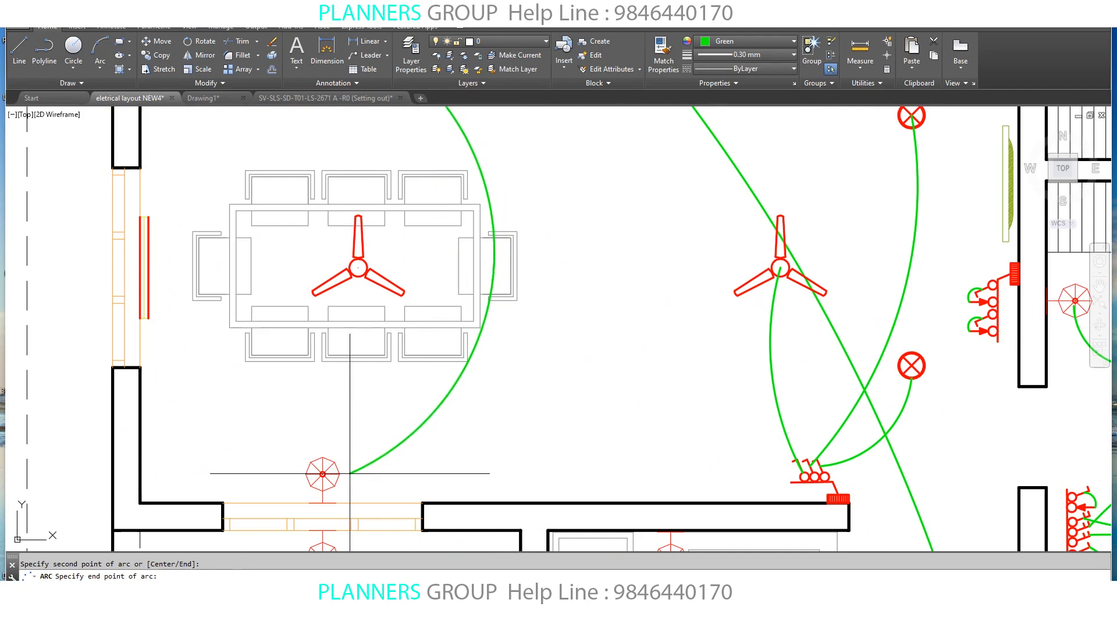
- Draw an arc from the next switch of the long dining switchboard to the fan above the dining table
scroll(414, 418, "down", 2)
scroll(407, 280, "up", 6)
type("a")
key("Return")
left_click(389, 266)
scroll(408, 327, "down", 3)
middle_click_drag(410, 363, 426, 221)
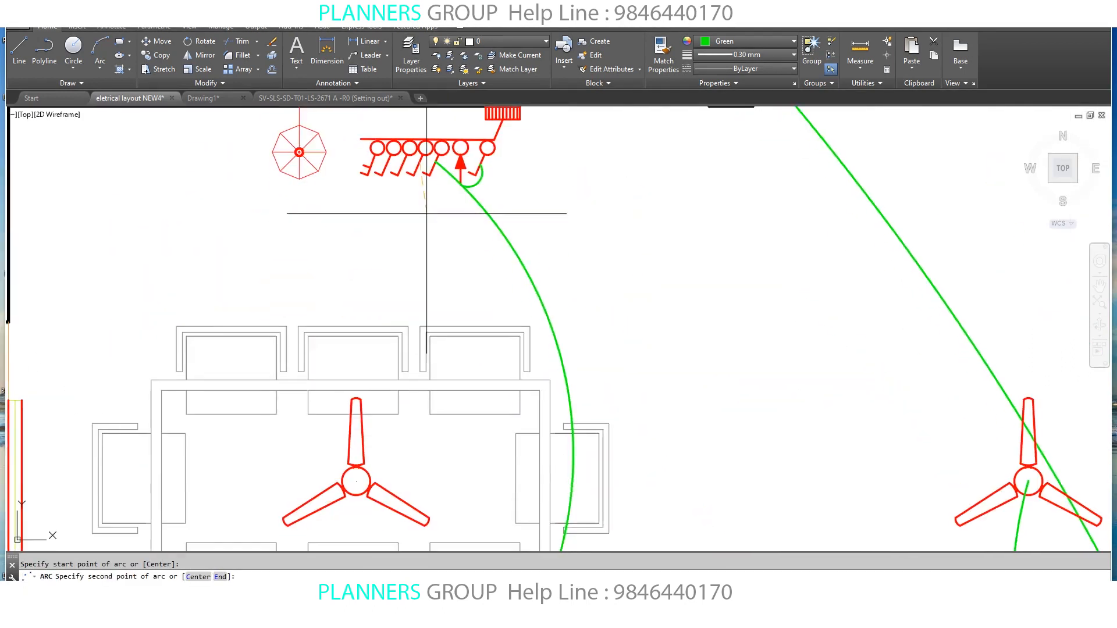
scroll(423, 233, "down", 1)
left_click(382, 391)
- Draw an arc from the middle switch of the long dining switchboard to the tube light on the west window
middle_click_drag(400, 283, 437, 359)
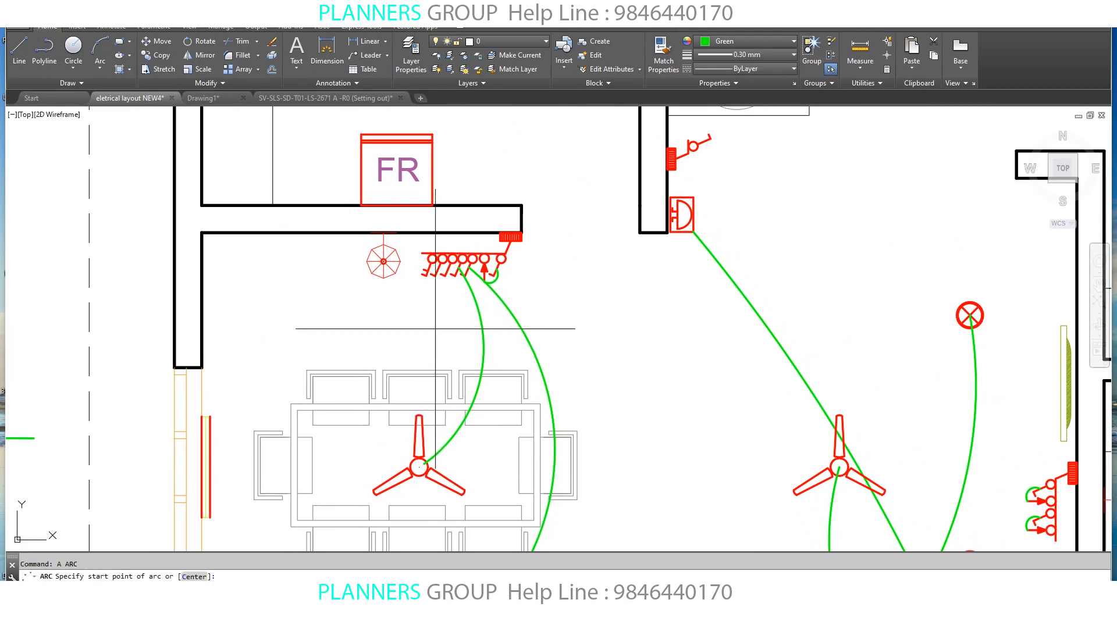
scroll(436, 274, "up", 6)
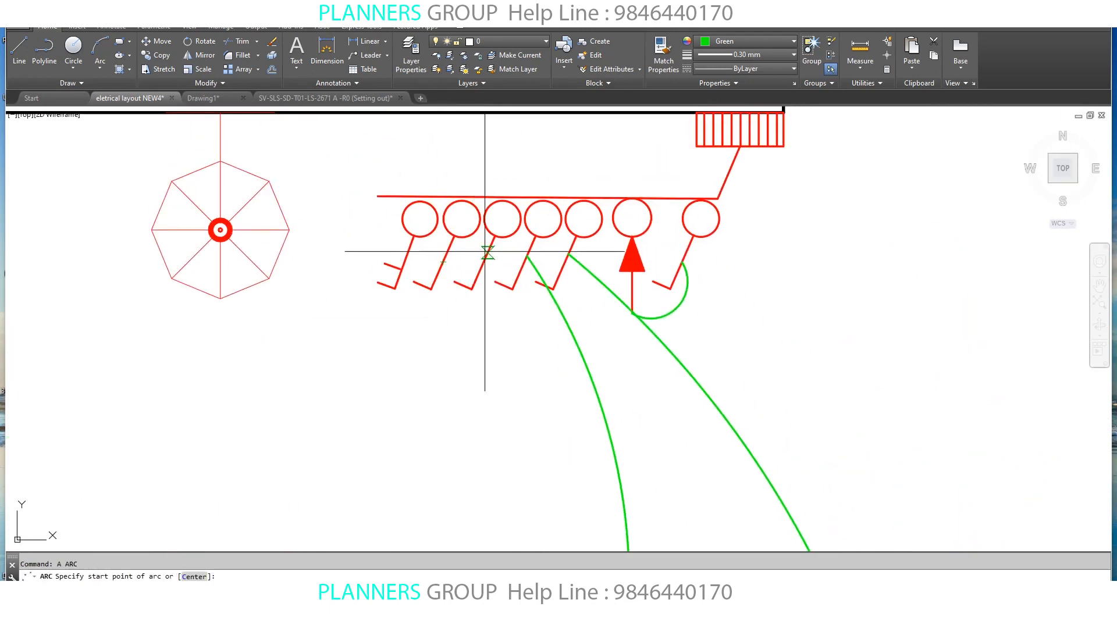
left_click(487, 252)
scroll(487, 253, "down", 6)
middle_click_drag(457, 328, 492, 237)
left_click(440, 317)
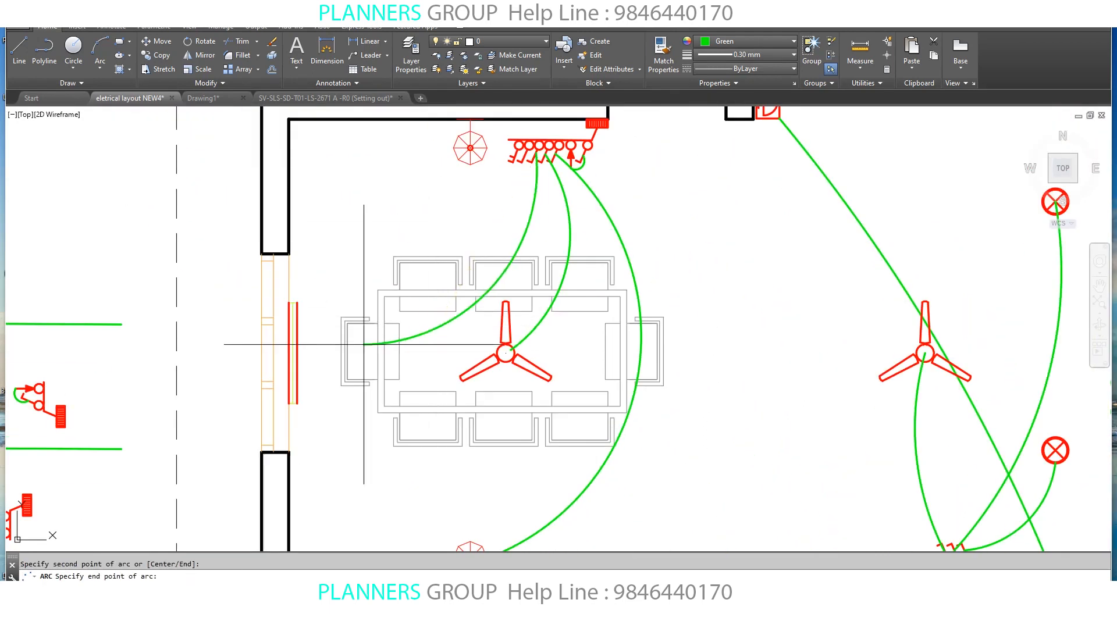
left_click(297, 353)
- Draw an arc from the next free switch of the long dining switchboard to the wall light on the north wall
middle_click_drag(498, 245, 500, 327)
scroll(538, 225, "up", 4)
key("Return")
left_click(509, 256)
left_click(443, 329)
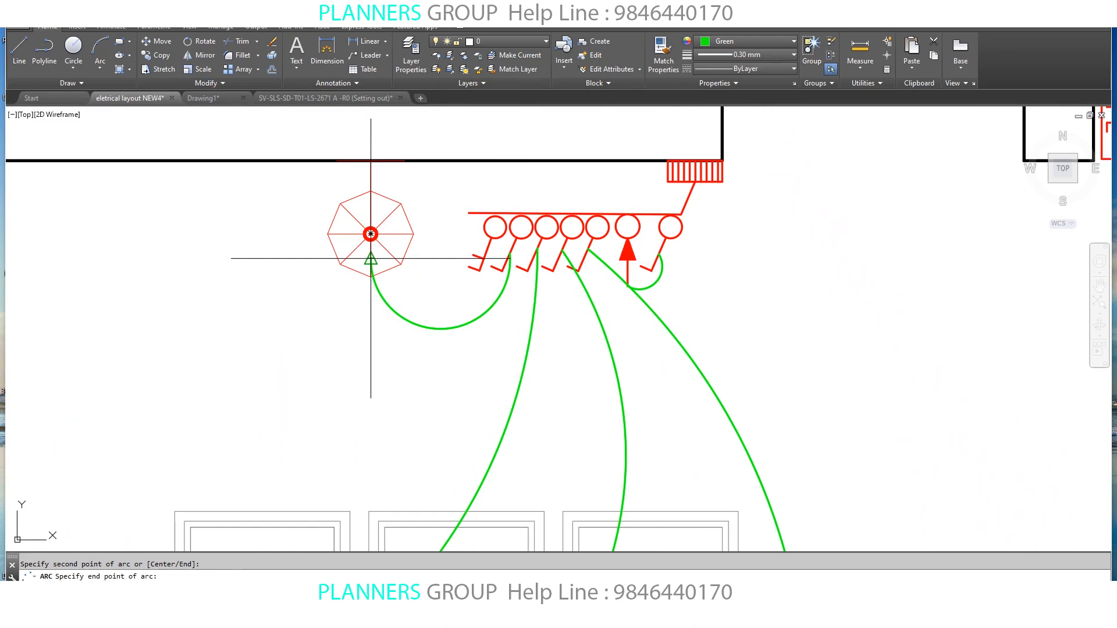
scroll(371, 256, "up", 1)
middle_click_drag(370, 256, 374, 351)
left_click(374, 337)
- Place a wall light against the outer face of the dining hall's west wall, just north of the window
scroll(580, 249, "down", 4)
middle_click_drag(551, 299, 536, 293)
scroll(561, 257, "up", 4)
scroll(561, 256, "down", 3)
scroll(569, 259, "up", 8)
scroll(554, 281, "down", 8)
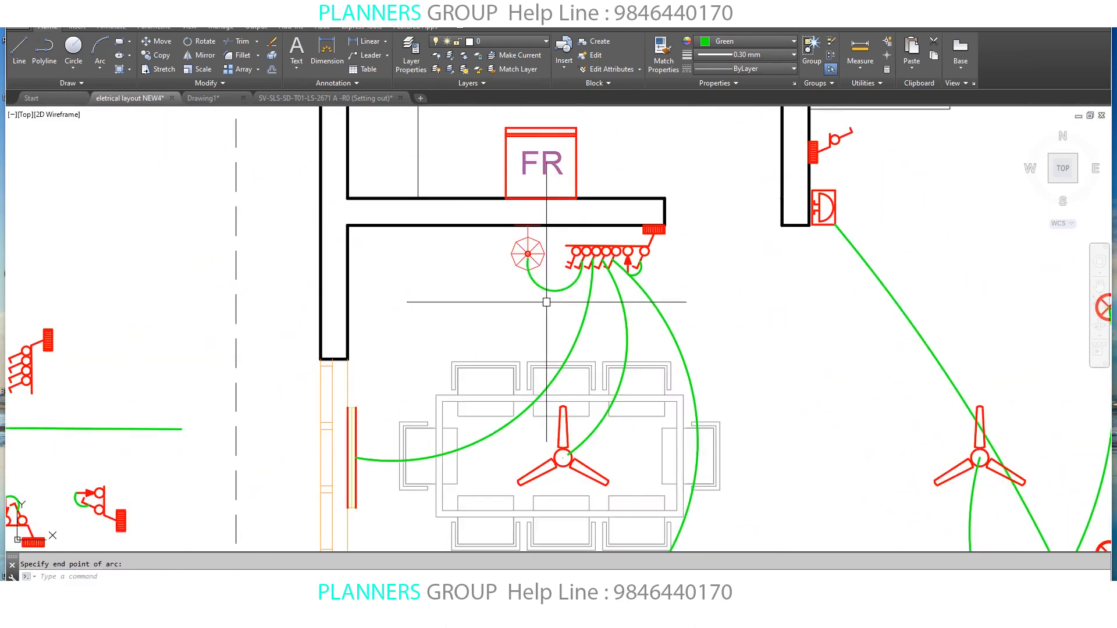
middle_click_drag(437, 368, 499, 279)
middle_click_drag(396, 251, 399, 314)
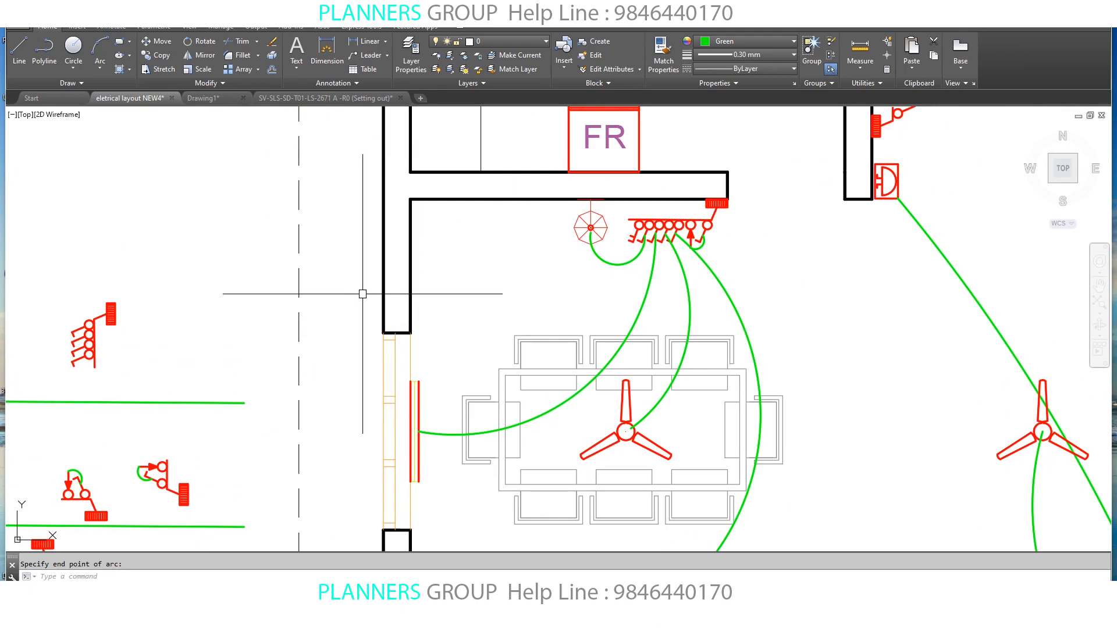
scroll(363, 290, "down", 2)
scroll(367, 291, "up", 2)
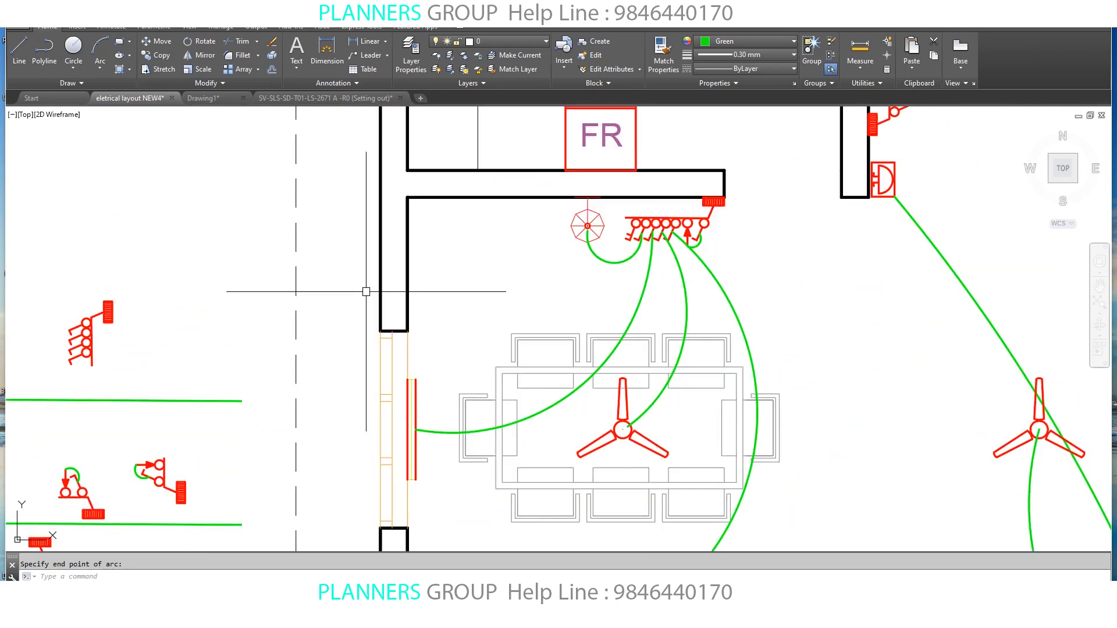
type("m")
key("Return")
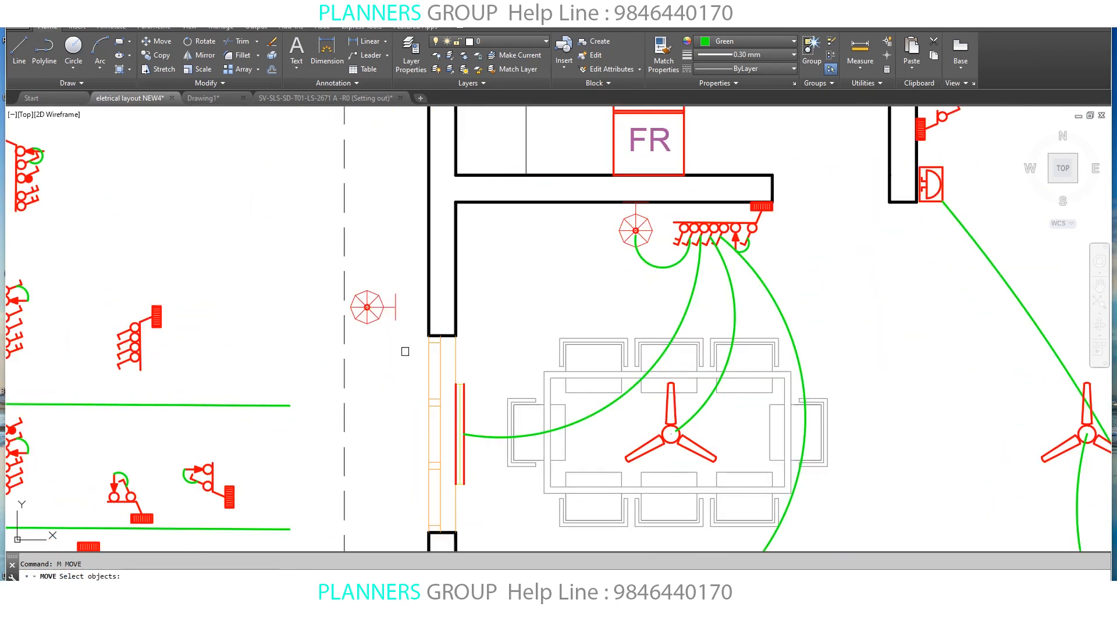
left_click(406, 340)
left_click(389, 289)
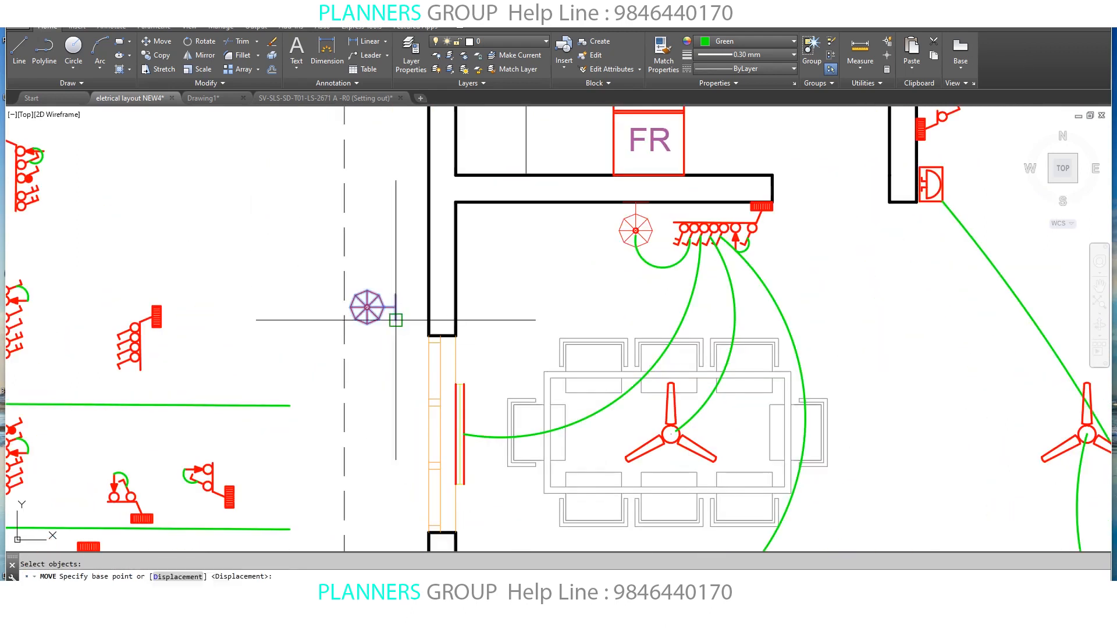
key("Return")
left_click(462, 320)
- Draw an arc from the long dining switchboard's westernmost switch to the wall light outside the west wall
type("a")
key("Return")
scroll(697, 125, "up", 1)
left_click(669, 305)
left_click(525, 267)
left_click(232, 413)
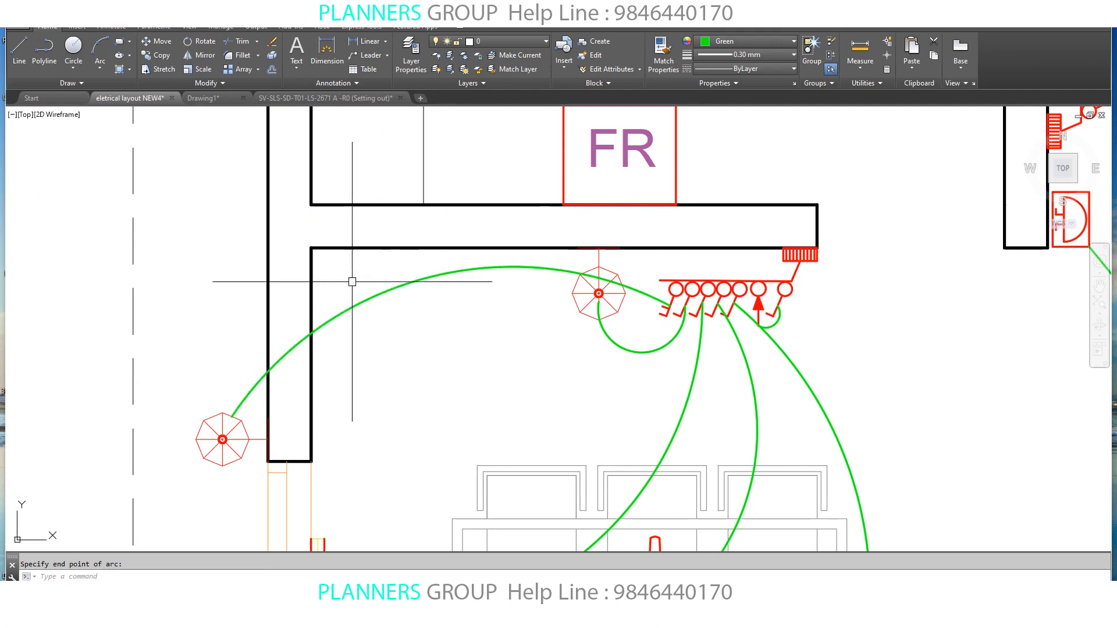
- Draw an arc from the single-switch board beside the wash basin to the mirror light above the basin
scroll(366, 376, "down", 1)
mouse_move(837, 210)
middle_mouse_down()
mouse_move(535, 327)
mouse_move(464, 451)
middle_mouse_up()
scroll(518, 330, "up", 2)
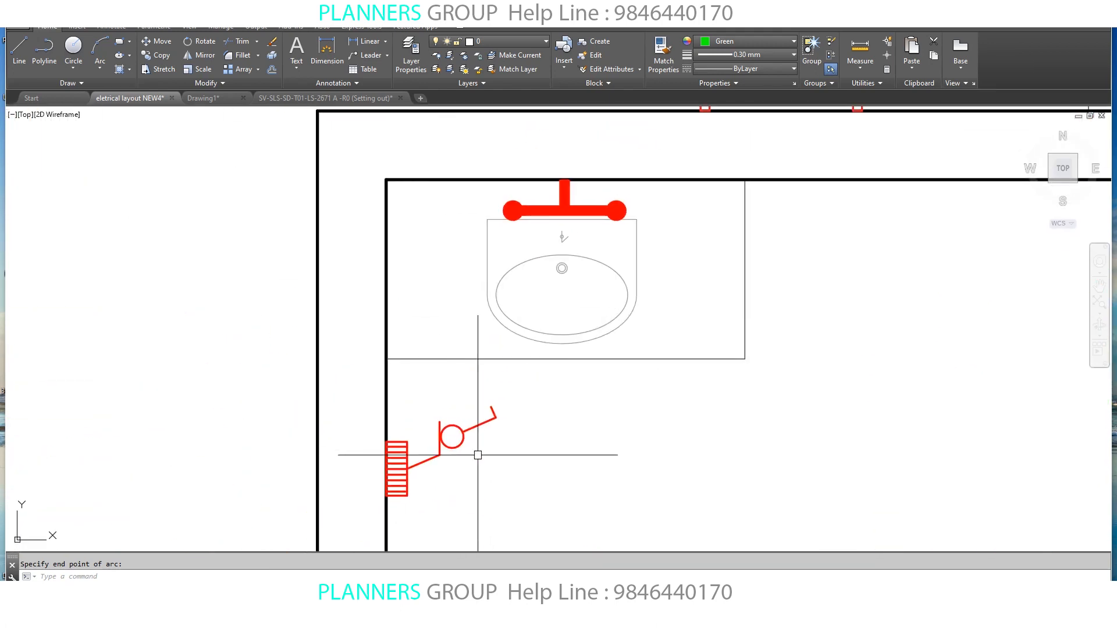
type("a")
key("Return")
left_click(424, 461)
left_click(576, 396)
- Insert fan block F at the centre of the kitchen, between the hob and the fridge
scroll(599, 249, "down", 8)
scroll(569, 399, "up", 1)
scroll(569, 398, "down", 1)
mouse_move(571, 398)
middle_mouse_down()
mouse_move(567, 348)
mouse_move(559, 389)
middle_mouse_up()
scroll(566, 394, "up", 2)
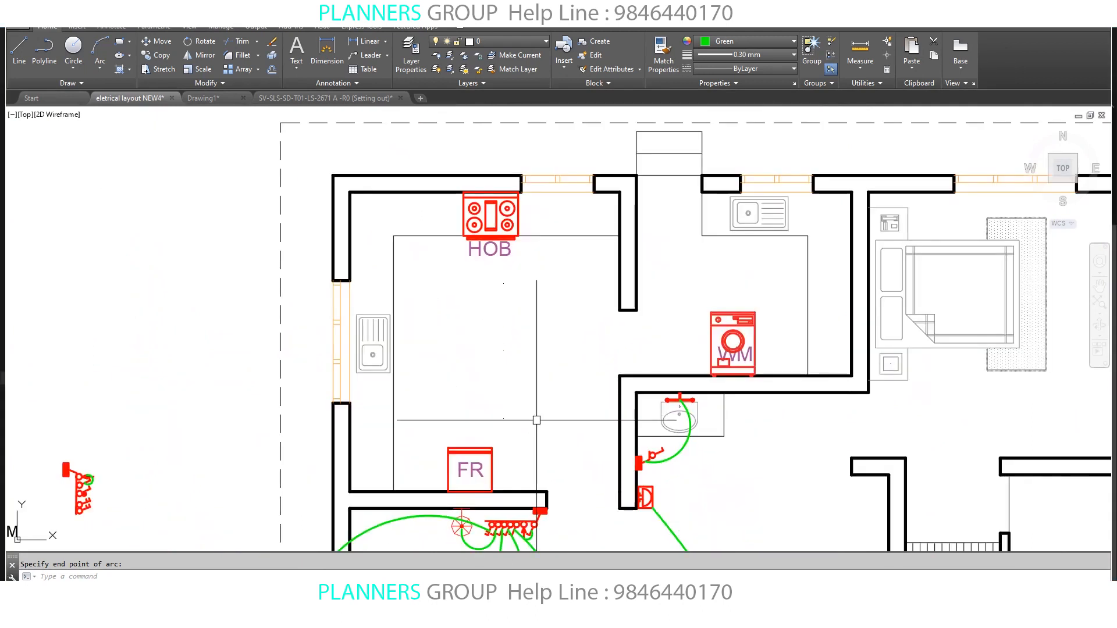
scroll(535, 420, "up", 2)
type("i")
key("Return")
type("F")
key("Return")
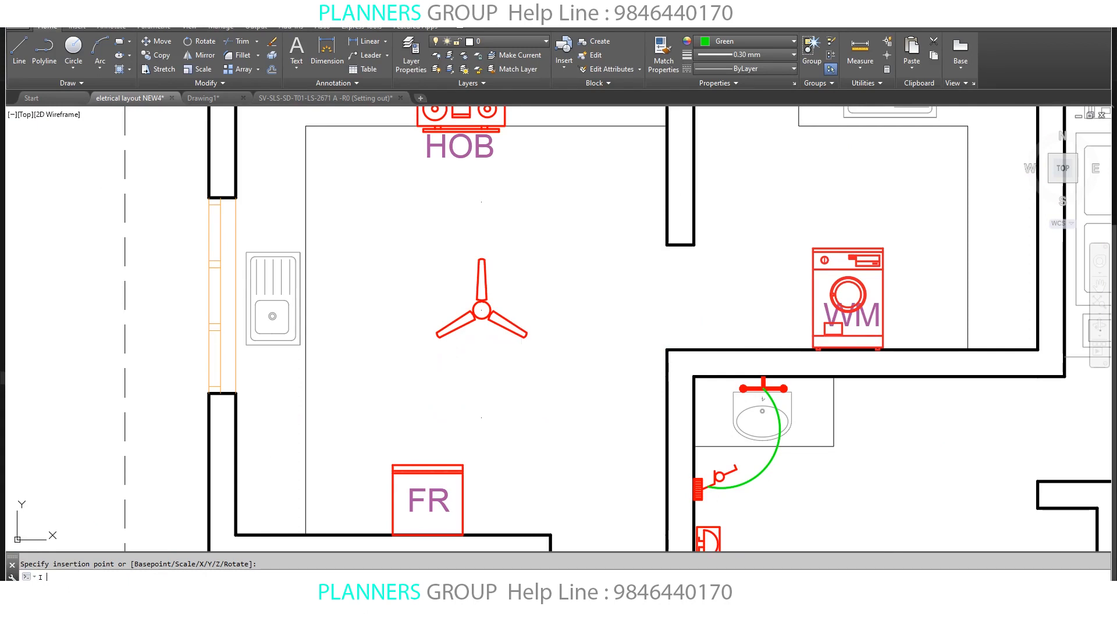
- Insert ceiling light block CL at the two marked points north and south of the kitchen fan
key("Return")
type("CL")
key("Return")
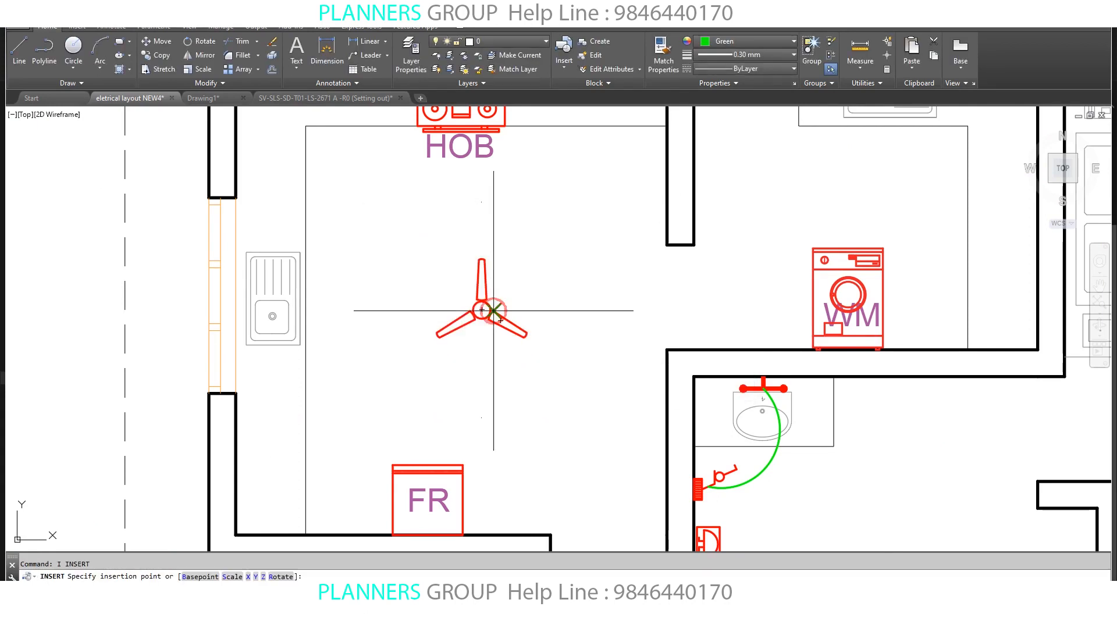
left_click(481, 202)
key("Return")
key("Return")
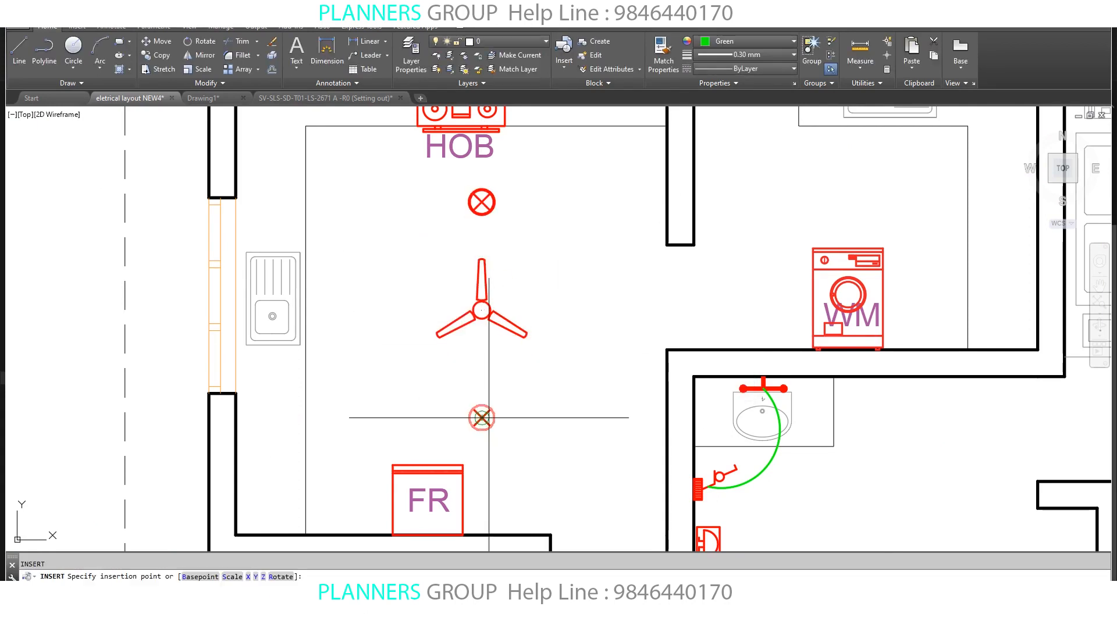
left_click(481, 418)
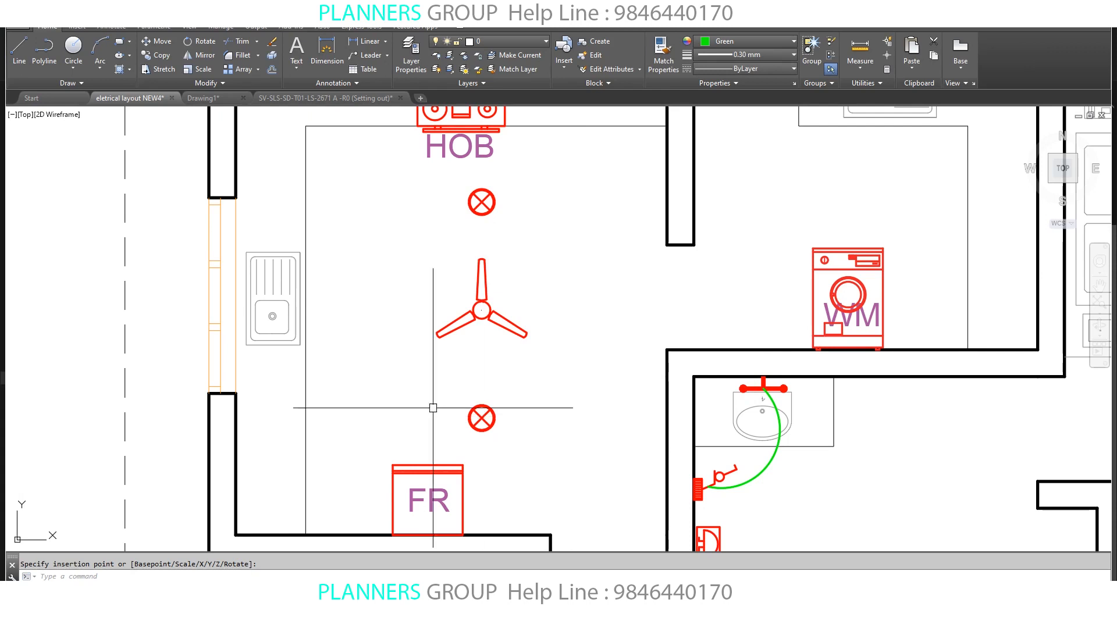
- Insert tube light block T on the inner face of the kitchen's west window, behind the sink
middle_click_drag(366, 356, 486, 392)
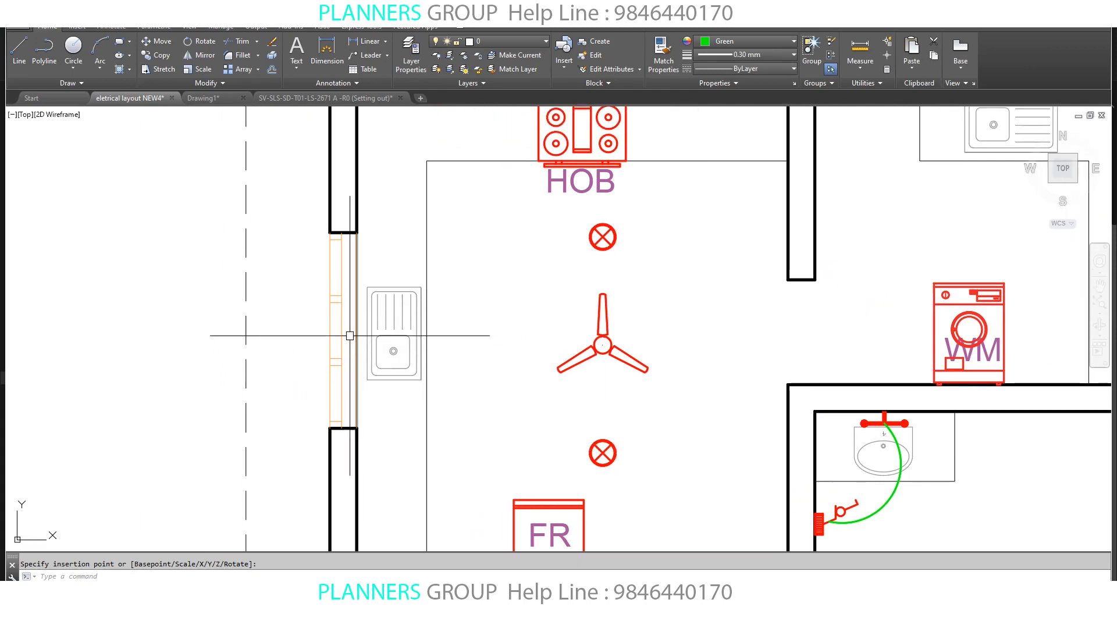
key("Return")
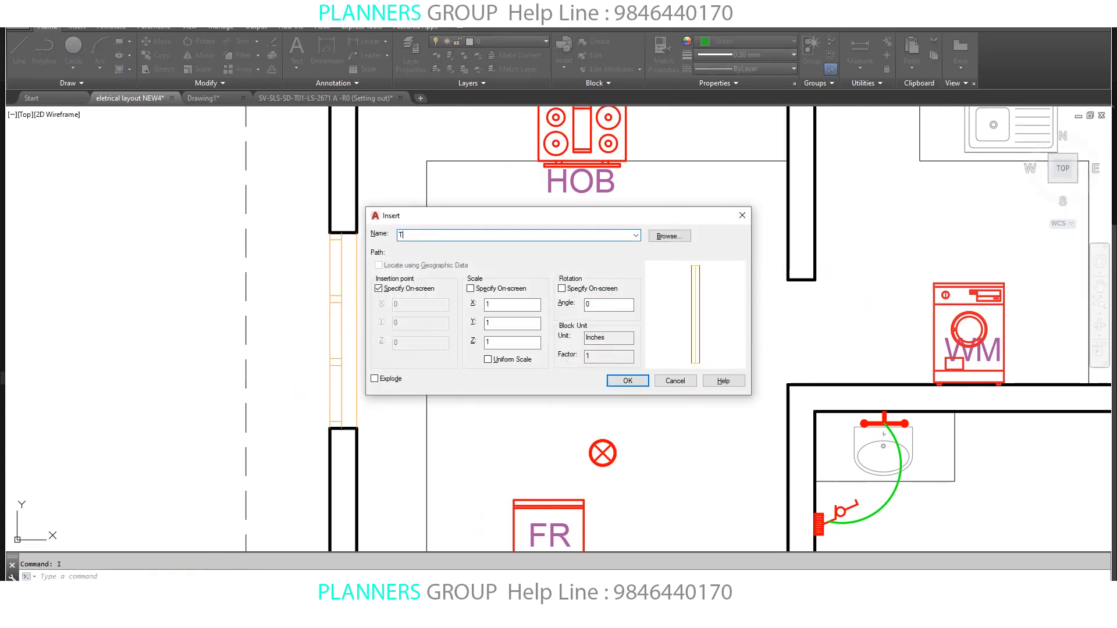
key("Return")
scroll(353, 329, "up", 3)
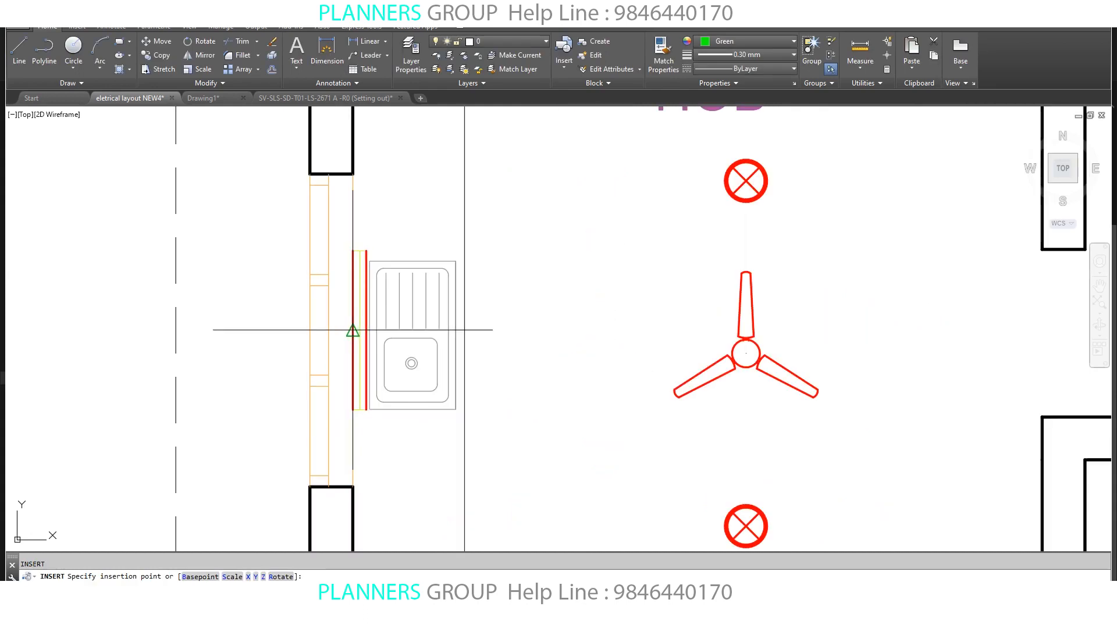
- Copy the four KITCHEN switchboards from the switchboard list to the open space outside the kitchen's west wall
scroll(474, 357, "down", 3)
middle_click_drag(512, 369, 478, 289)
left_click(480, 360)
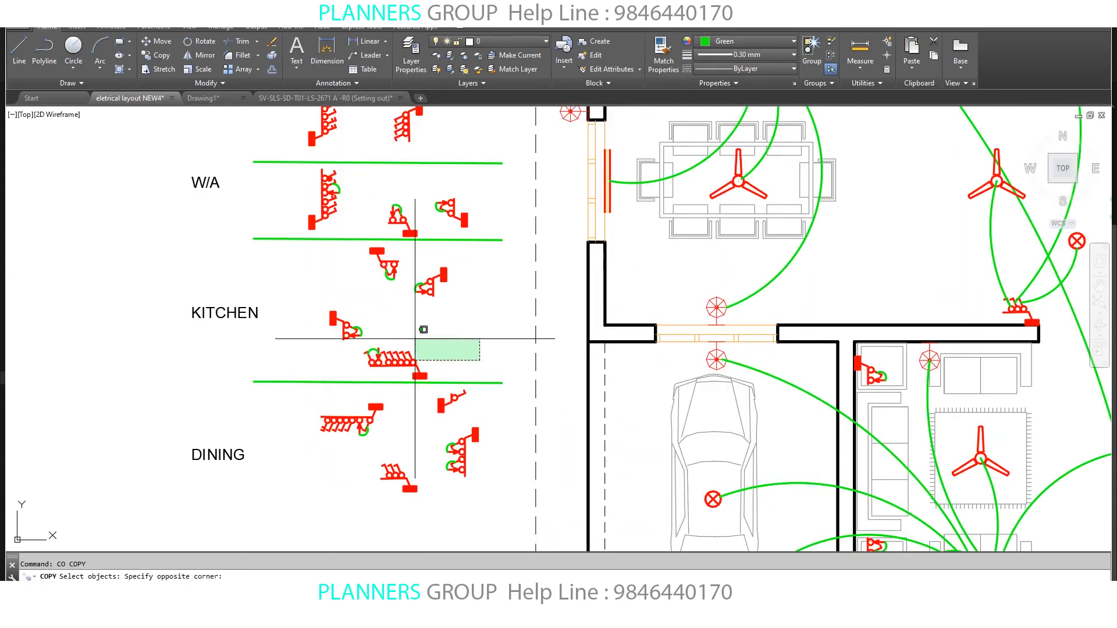
left_click(312, 260)
key("Return")
left_click(406, 308)
scroll(517, 270, "down", 1)
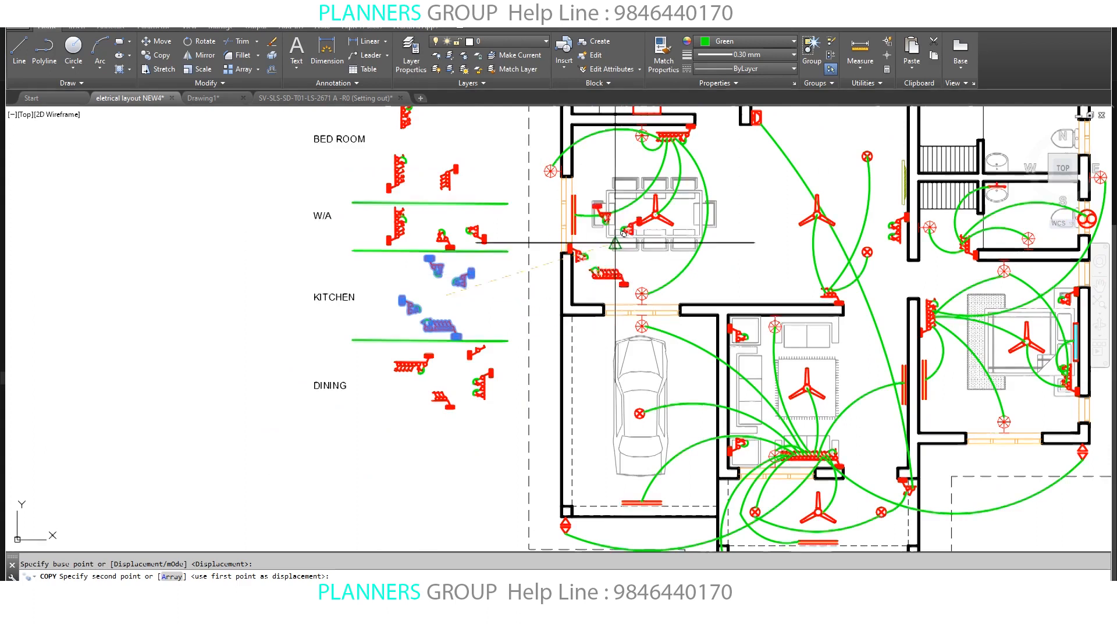
key("F8")
middle_click_drag(621, 242, 372, 395)
middle_click_drag(399, 224, 409, 302)
scroll(289, 271, "up", 1)
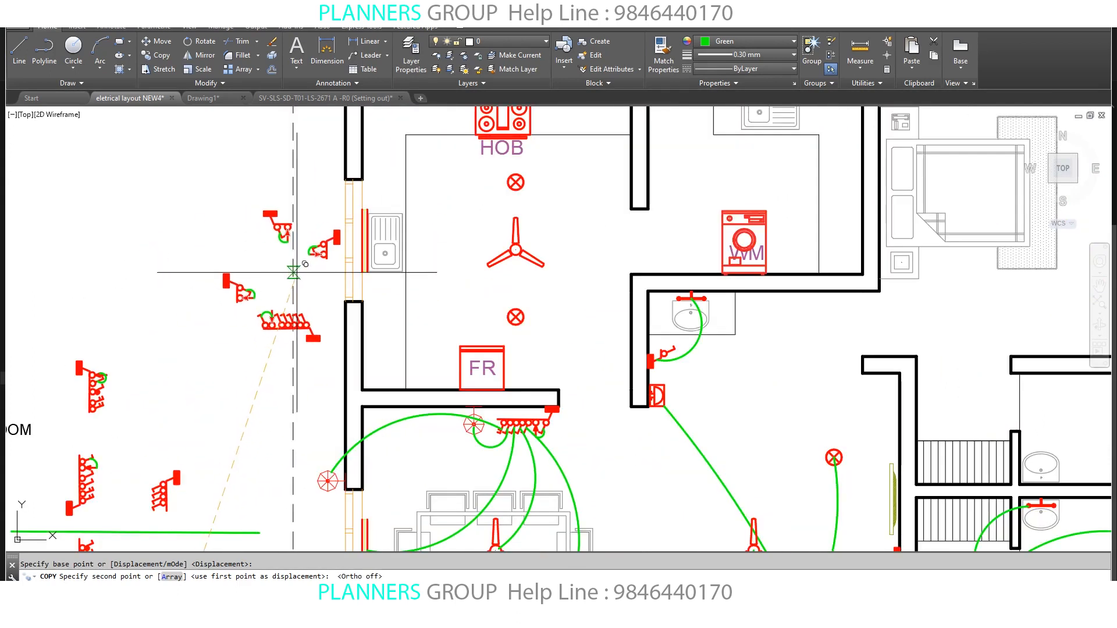
left_click(296, 268)
key("Return")
- Move the copied multi-switch board to the east end of the kitchen's south wall, beside the fridge
scroll(331, 314, "up", 1)
middle_click_drag(331, 314, 261, 308)
key("Return")
left_click(253, 350)
left_click(137, 295)
key("Return")
left_click(227, 342)
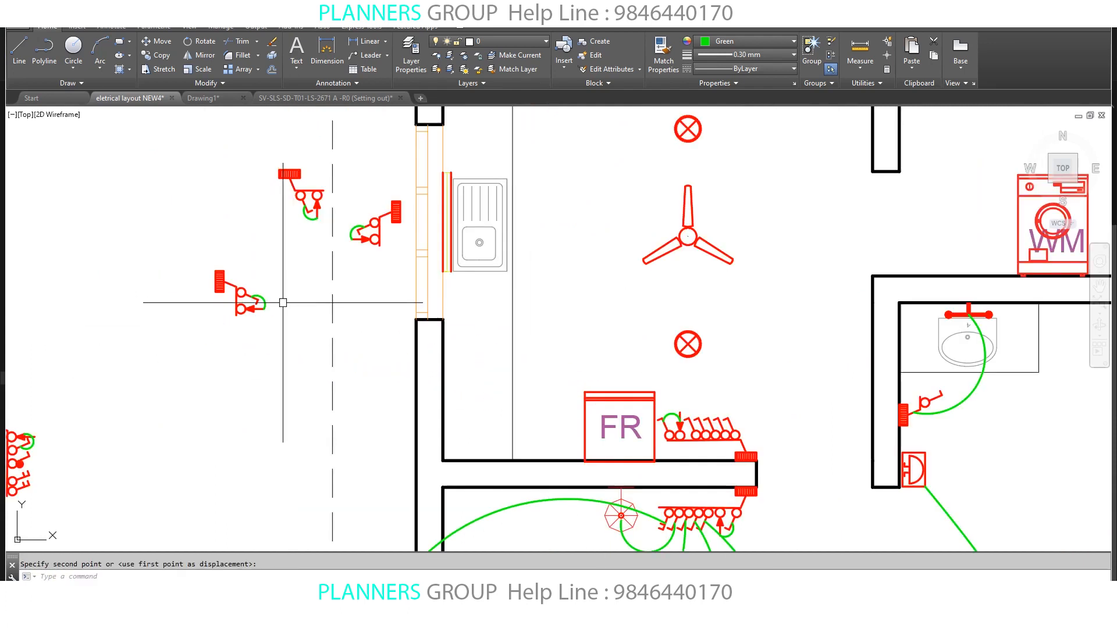
- Copy the lowest remaining board onto the kitchen's west wall, south of the window, and erase the original outside
left_click(282, 331)
left_click(192, 249)
key("Return")
left_click(219, 281)
left_click(444, 379)
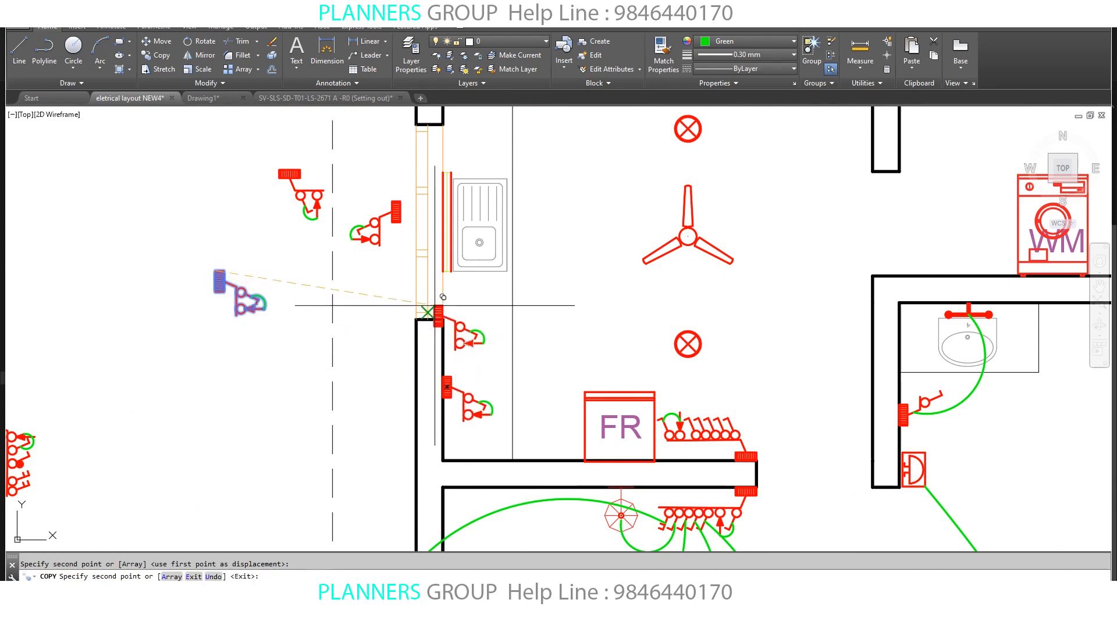
key("Return")
left_click(291, 324)
left_click(187, 232)
type("e")
key("Return")
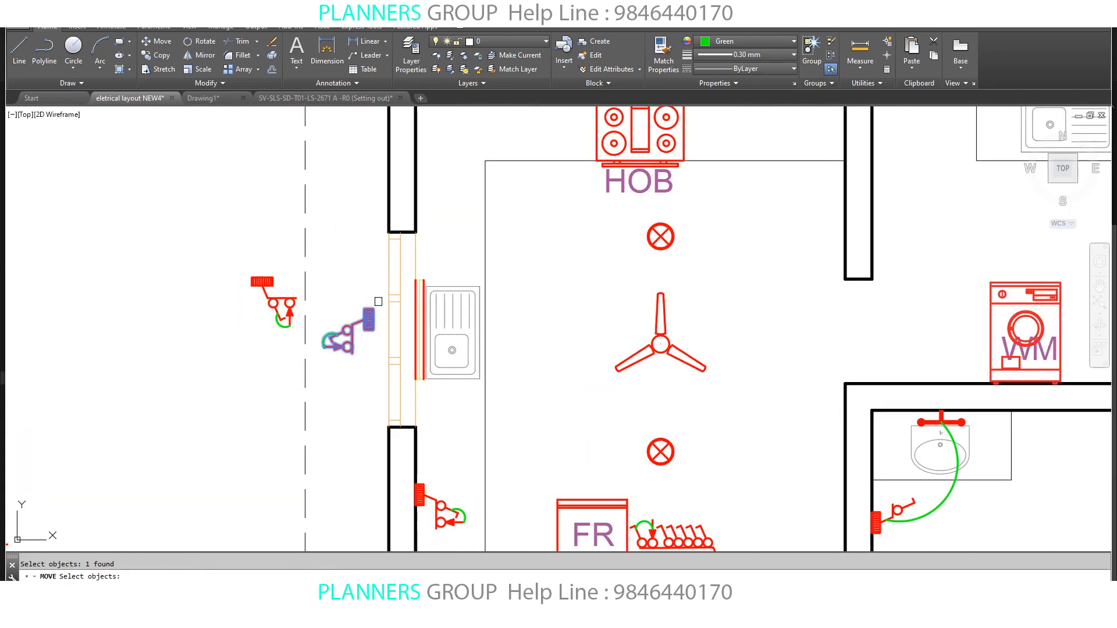
- Move one remaining board to the kitchen's east wall near the northeast corner and the other to the north wall, west of the hob
key("Return")
left_click(369, 318)
middle_click_drag(576, 243, 443, 337)
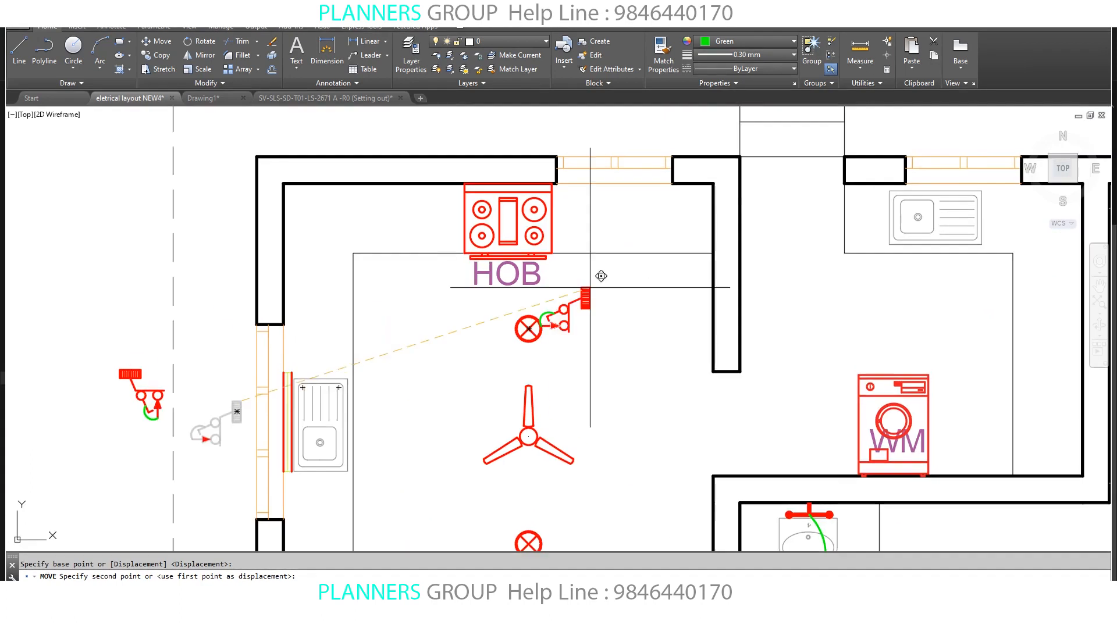
left_click(722, 187)
key("Return")
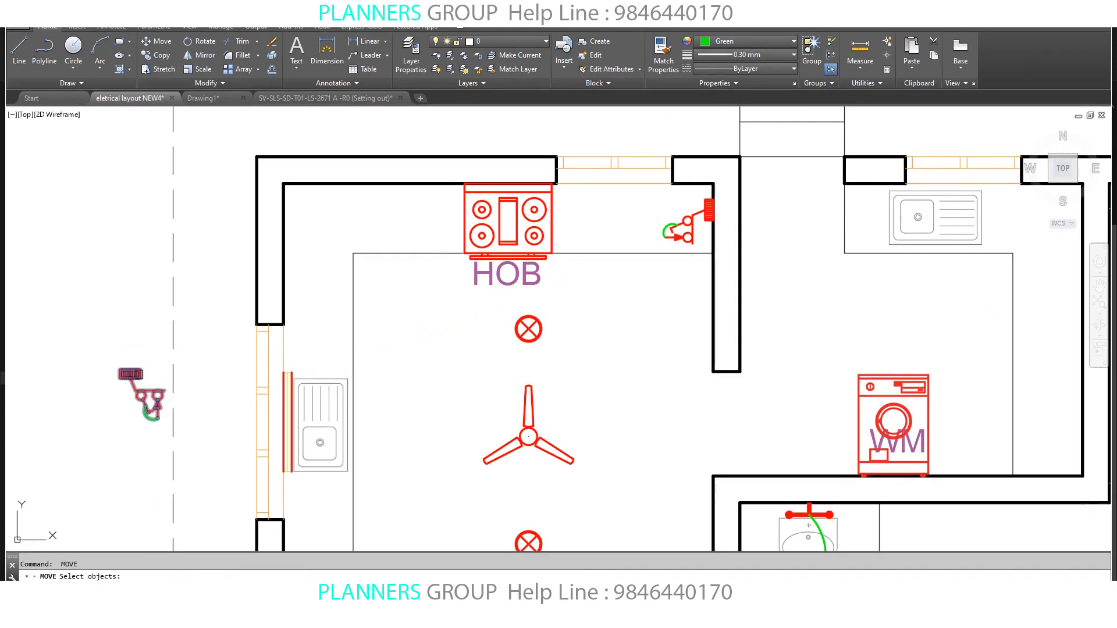
left_click(119, 370)
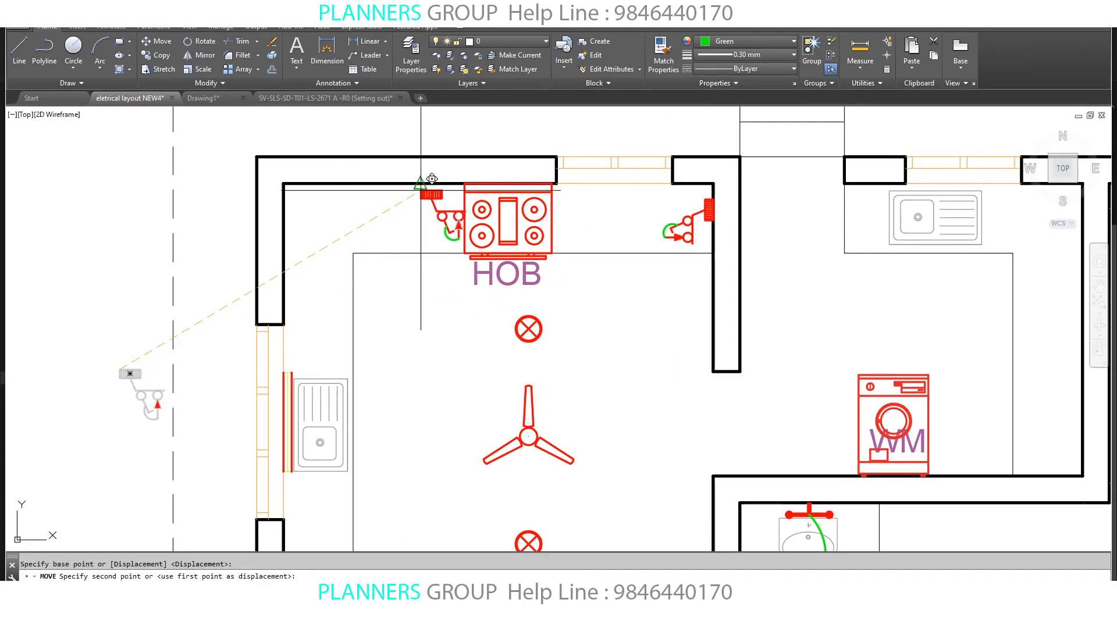
- Examine the multi-switch board beside the fridge and the boards around the hob
scroll(465, 310, "down", 1)
middle_click_drag(509, 407, 452, 322)
middle_click_drag(465, 410, 515, 434)
scroll(492, 378, "up", 4)
scroll(459, 418, "up", 4)
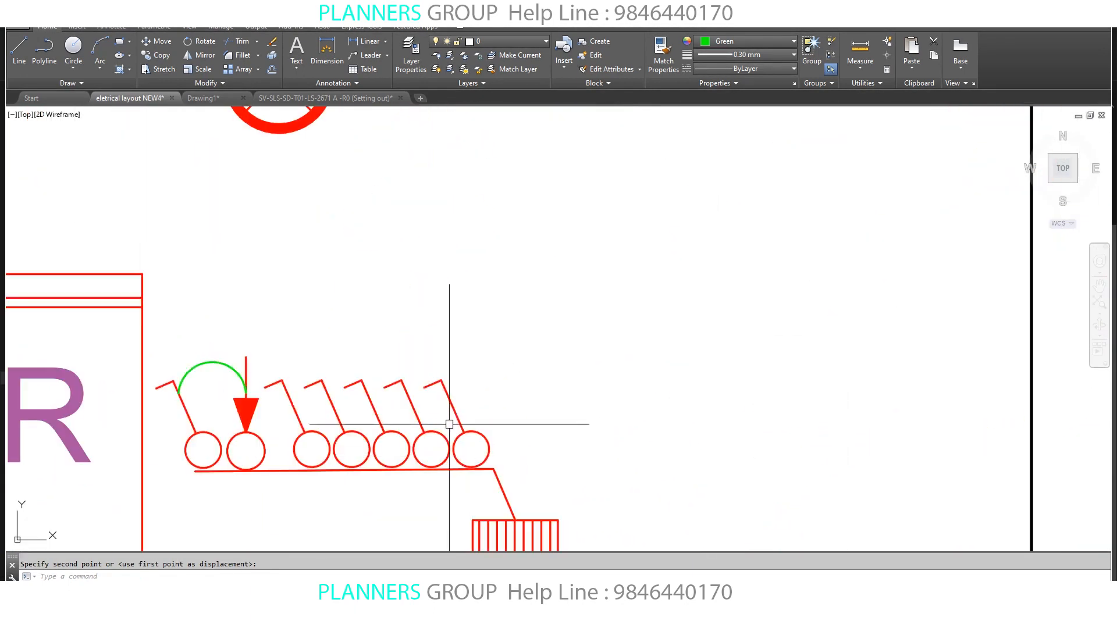
scroll(453, 409, "down", 4)
middle_click_drag(530, 316, 542, 504)
middle_click_drag(515, 331, 616, 505)
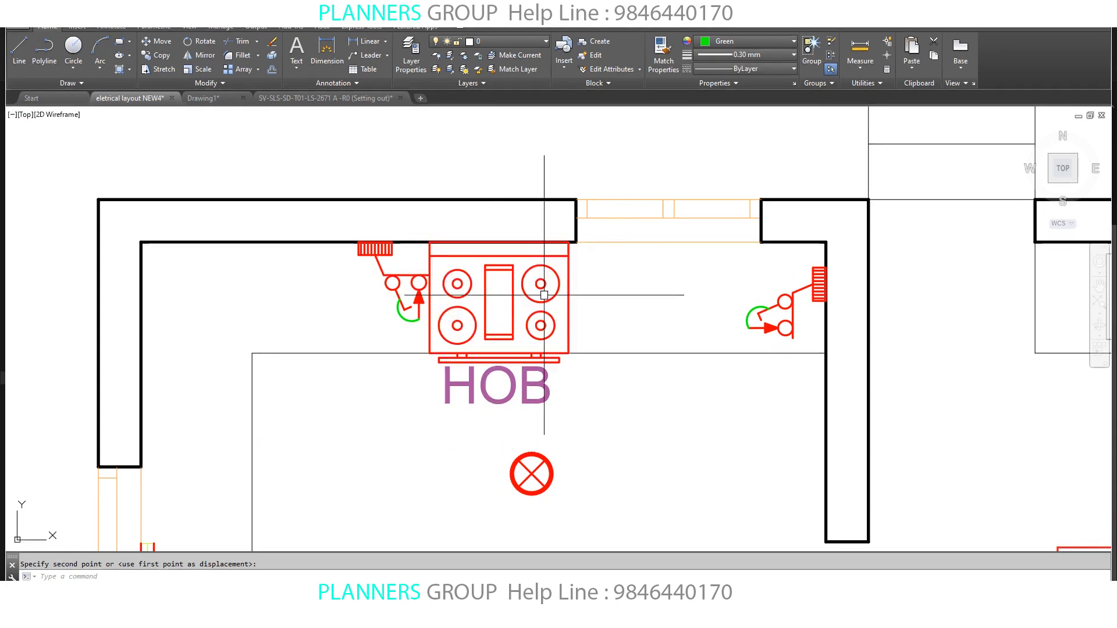
- Draw an arc from the second switch from the wall end on the fridge-side board to the north kitchen ceiling light
scroll(538, 291, "down", 2)
middle_click_drag(536, 297, 555, 177)
middle_click_drag(567, 511, 605, 243)
scroll(624, 319, "up", 4)
scroll(619, 298, "up", 1)
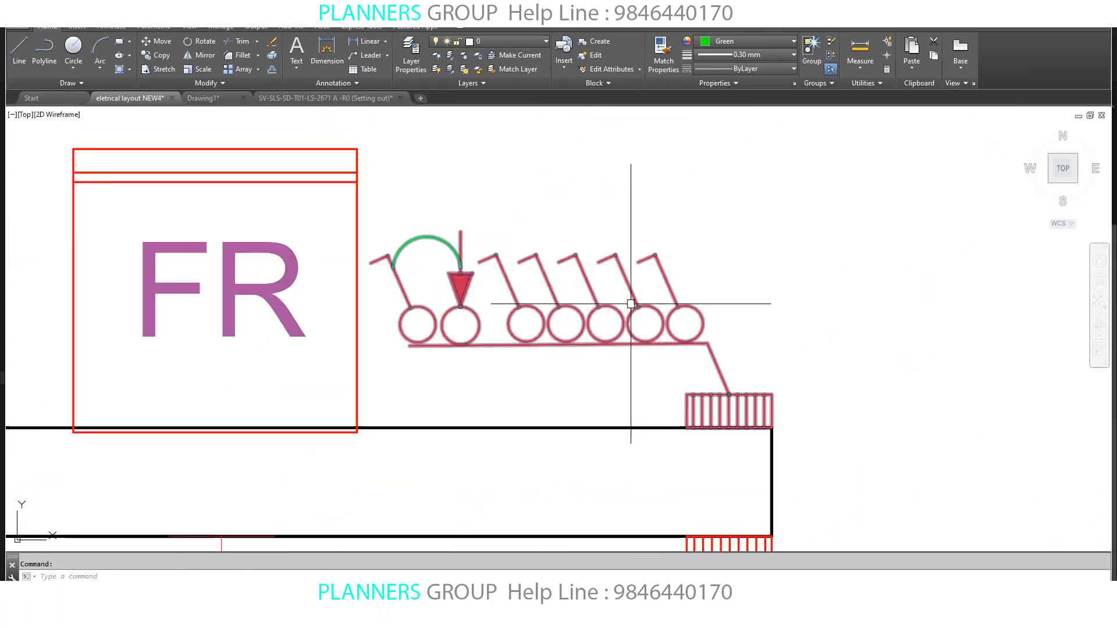
middle_click_drag(633, 299, 605, 406)
scroll(604, 406, "up", 1)
type("a")
key("Return")
left_click(606, 396)
scroll(616, 356, "down", 3)
middle_click_drag(627, 308, 567, 520)
scroll(606, 399, "down", 2)
left_click(613, 297)
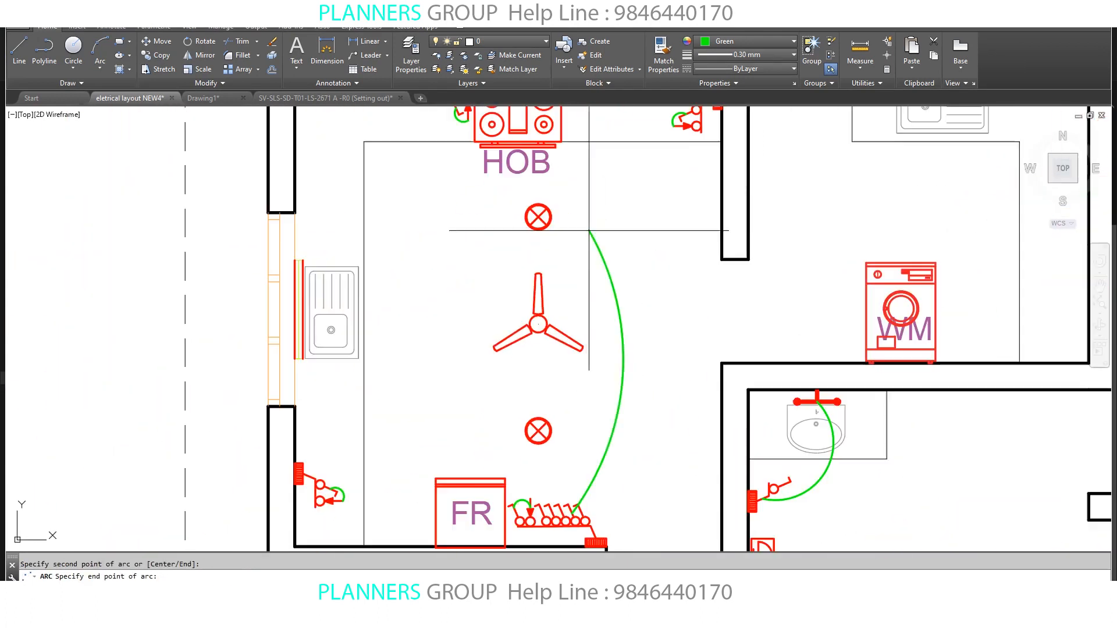
left_click(555, 216)
- Draw an arc from the third switch from the wall end on the fridge-side board to the kitchen fan
middle_click_drag(580, 452, 598, 400)
scroll(597, 438, "up", 4)
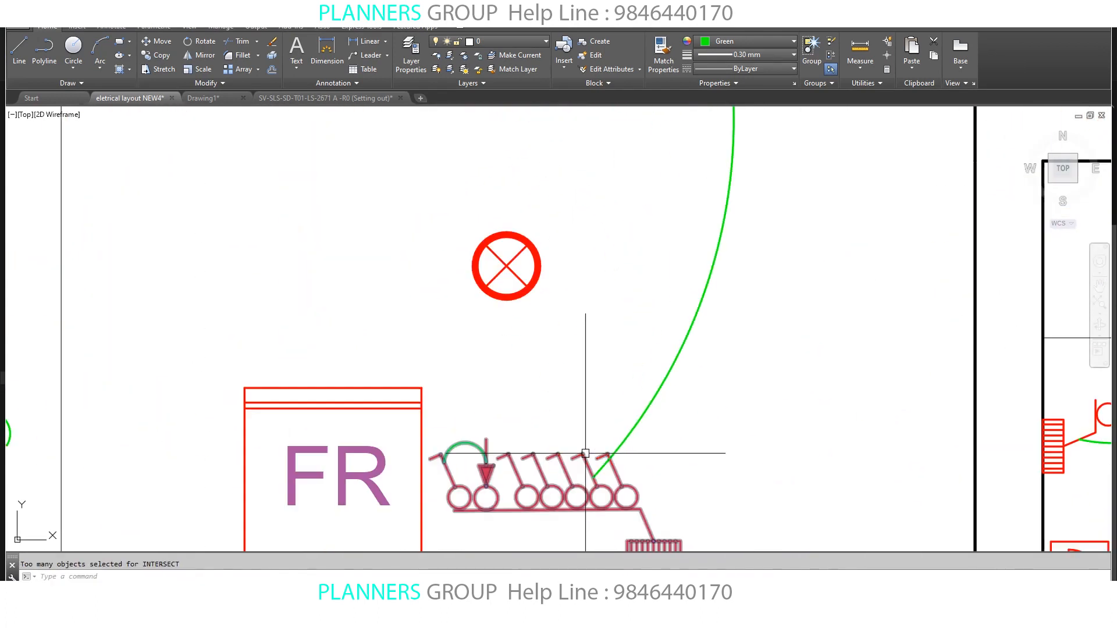
scroll(578, 478, "up", 2)
middle_click_drag(582, 484, 584, 461)
type("a")
key("Return")
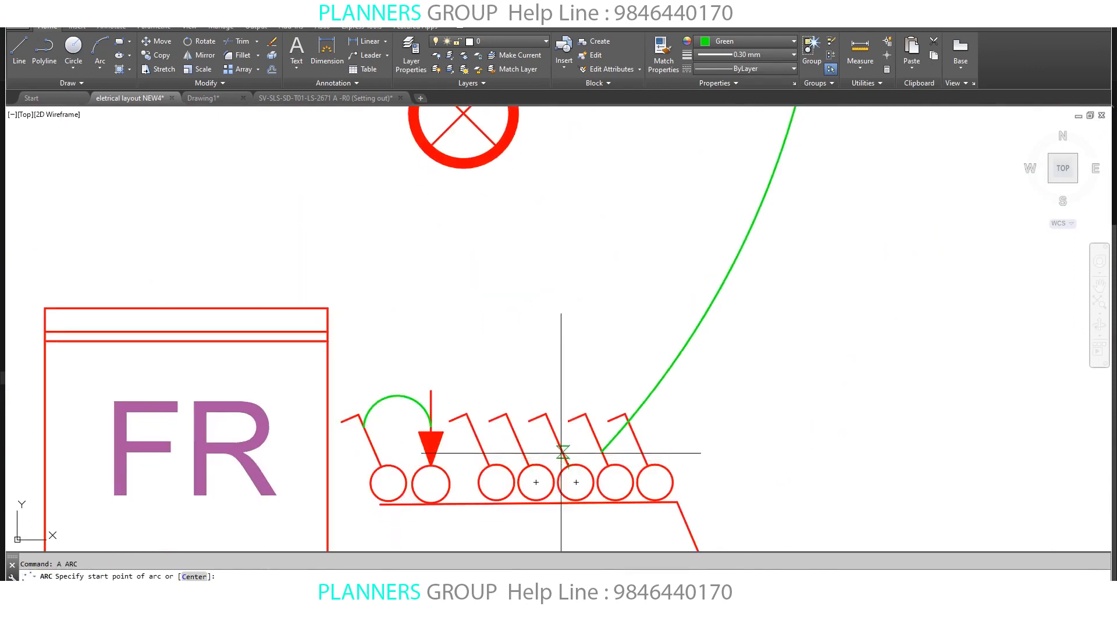
left_click(561, 456)
scroll(585, 386, "down", 4)
scroll(585, 380, "down", 2)
middle_click_drag(603, 279, 601, 355)
left_click(599, 371)
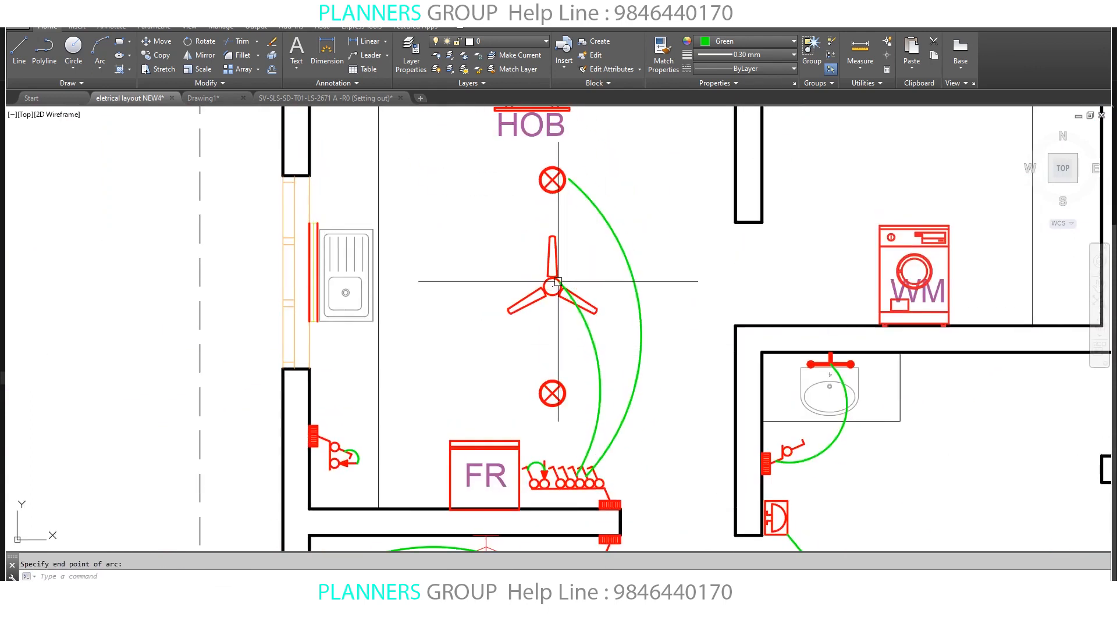
left_click(557, 282)
- Draw an arc from the fourth switch from the wall end on the fridge-side board to the south kitchen ceiling light
type("a")
key("Return")
scroll(559, 462, "up", 4)
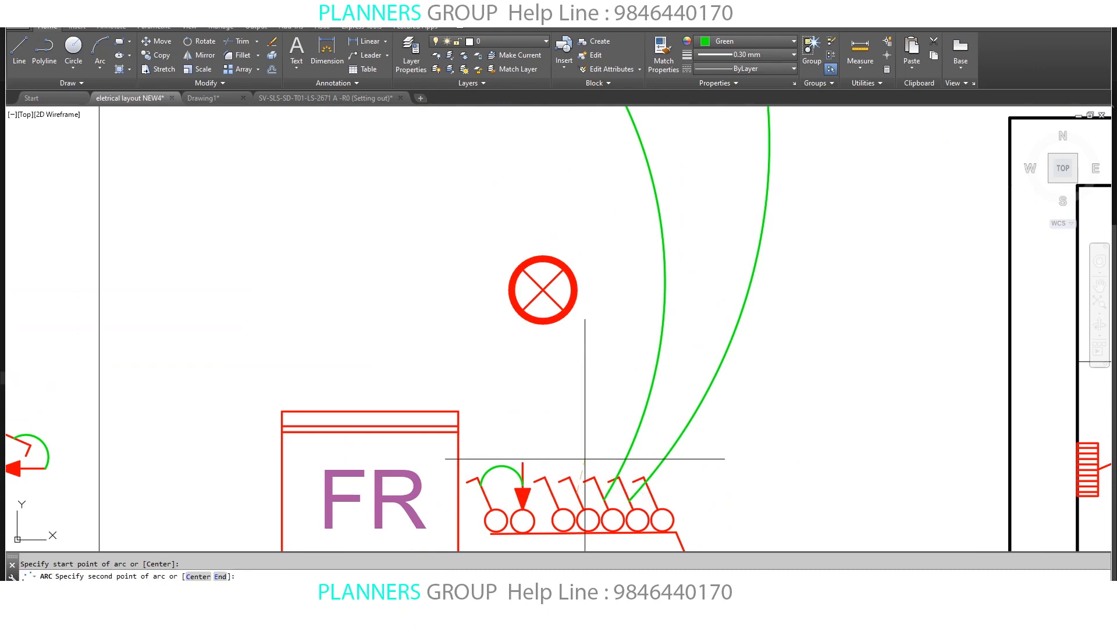
left_click(552, 291)
scroll(607, 321, "down", 2)
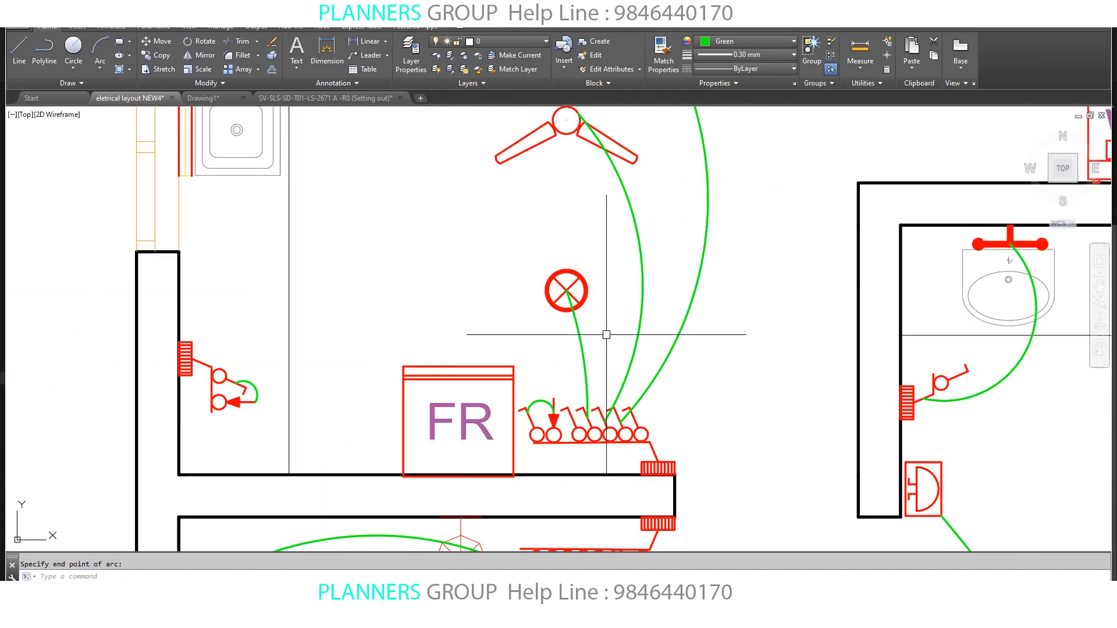
- Draw an arc from the fifth switch from the wall end on the fridge-side board to the tube light behind the kitchen sink
middle_click_drag(597, 350, 683, 371)
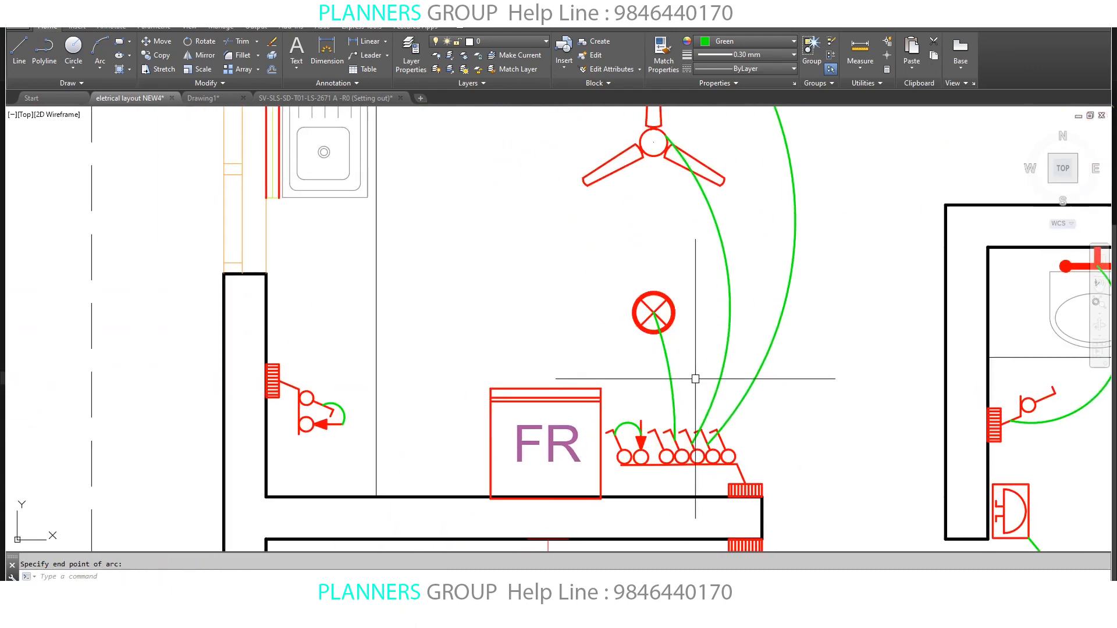
type("a")
key("Return")
scroll(674, 448, "up", 4)
scroll(633, 367, "down", 3)
middle_click_drag(620, 352, 636, 436)
left_click(562, 319)
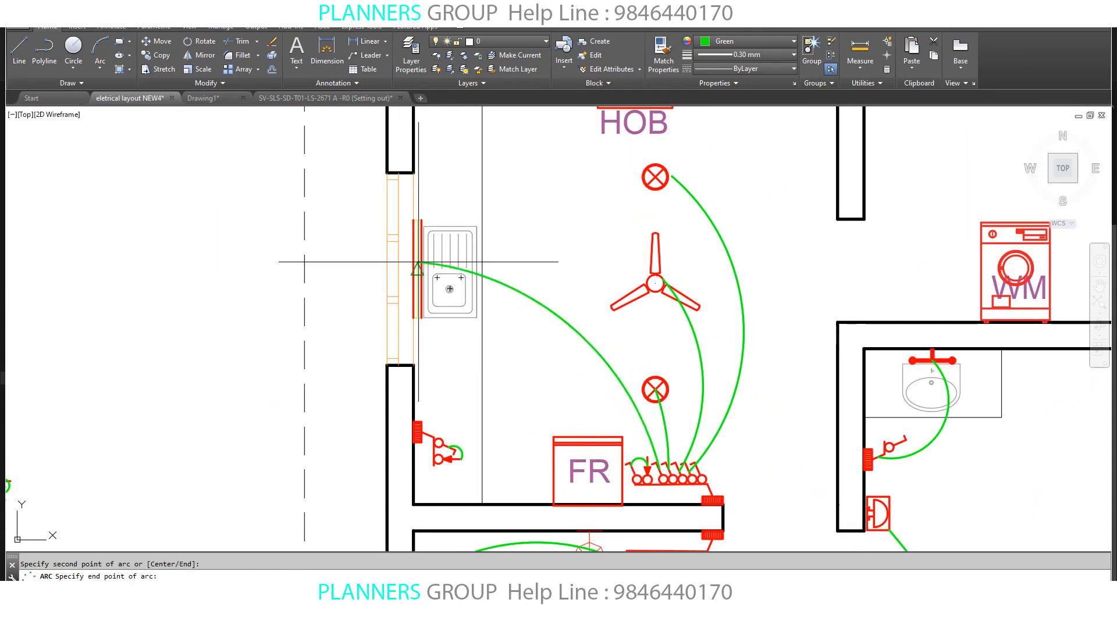
left_click(417, 269)
- Review the kitchen's switchboards beside the fridge, on the west wall, next to the hob and near the northeast corner
middle_click_drag(644, 375, 647, 259)
scroll(651, 370, "up", 10)
scroll(658, 333, "down", 4)
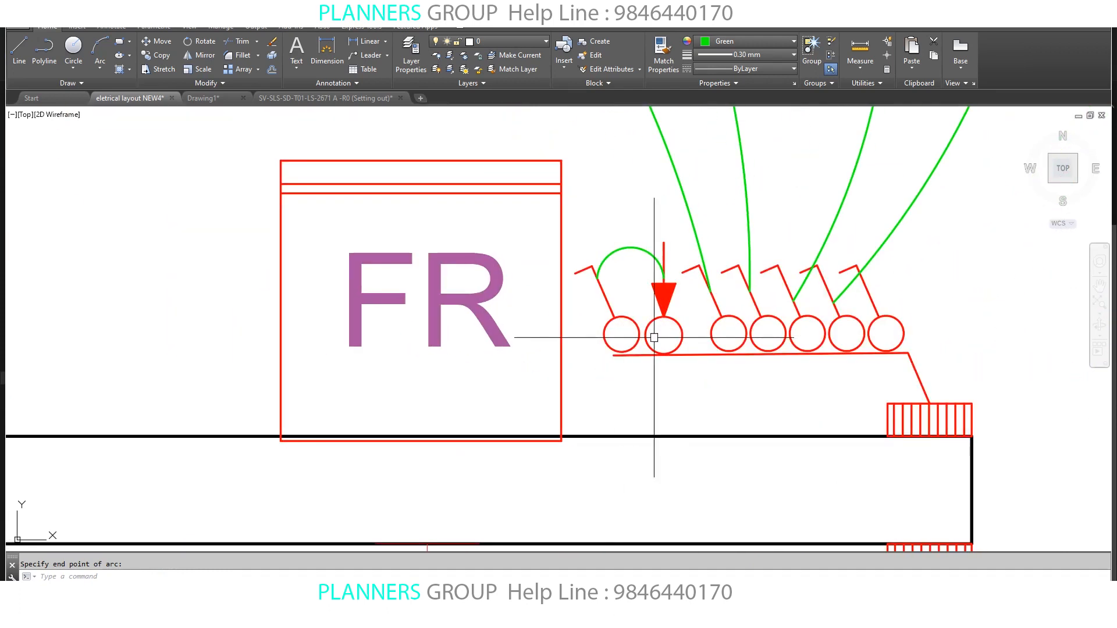
scroll(656, 334, "down", 4)
mouse_move(656, 334)
middle_mouse_down()
mouse_move(666, 368)
mouse_move(702, 361)
middle_mouse_up()
mouse_move(444, 323)
middle_mouse_down()
mouse_move(527, 377)
mouse_move(503, 349)
middle_mouse_up()
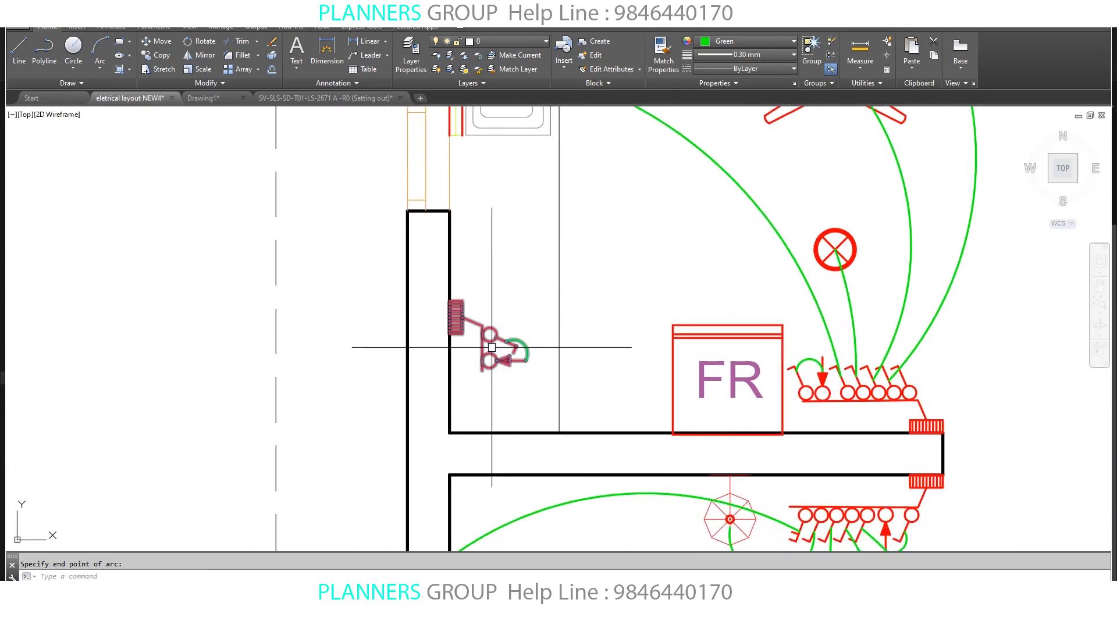
scroll(496, 357, "up", 2)
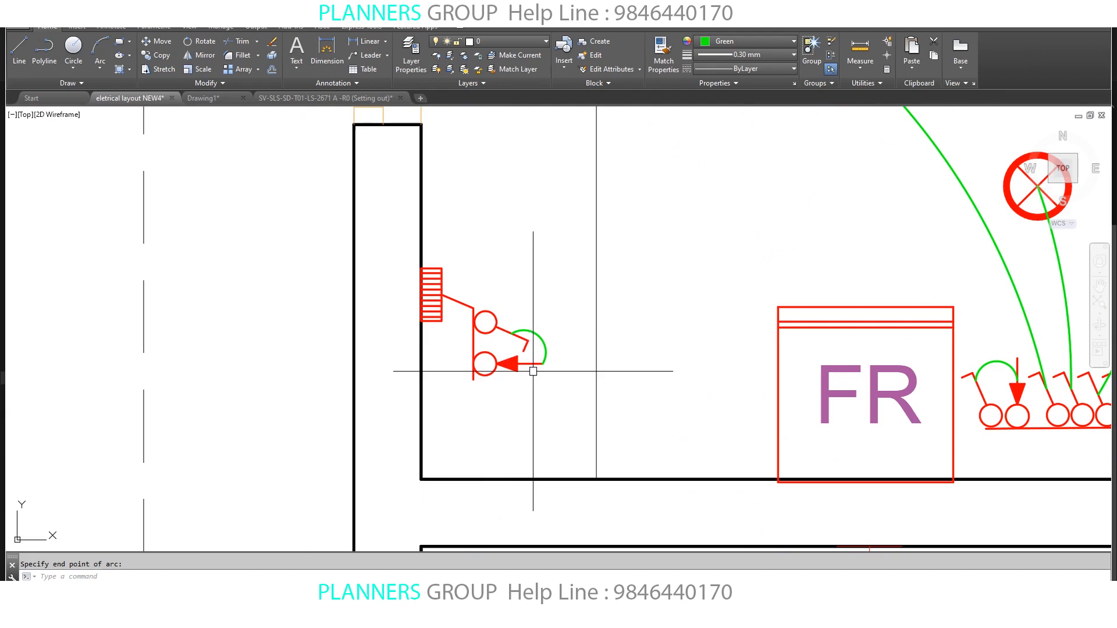
scroll(533, 369, "down", 5)
middle_click_drag(586, 296, 558, 456)
middle_click_drag(576, 319, 566, 421)
middle_click_drag(609, 276, 603, 432)
scroll(606, 359, "up", 2)
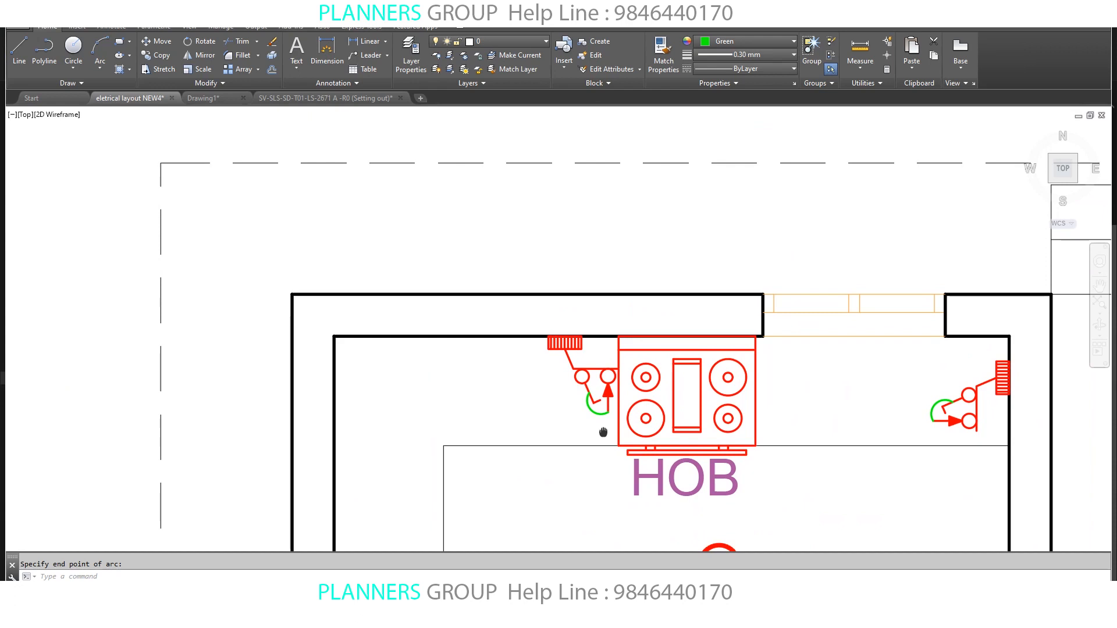
scroll(584, 375, "up", 2)
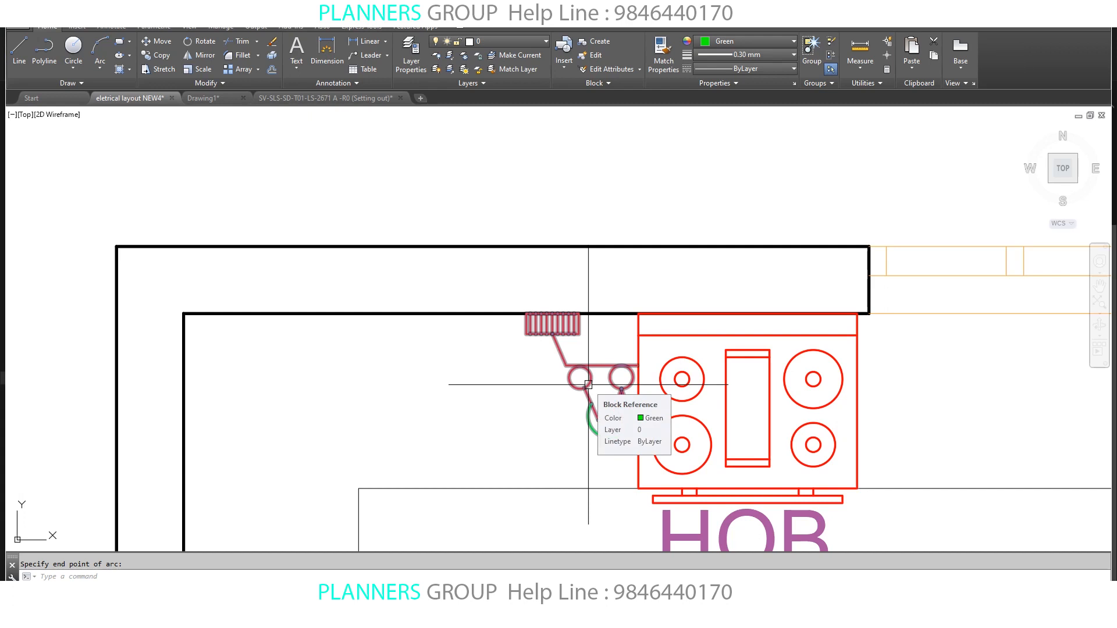
scroll(591, 383, "down", 1)
middle_click_drag(729, 465, 529, 384)
scroll(764, 314, "up", 1)
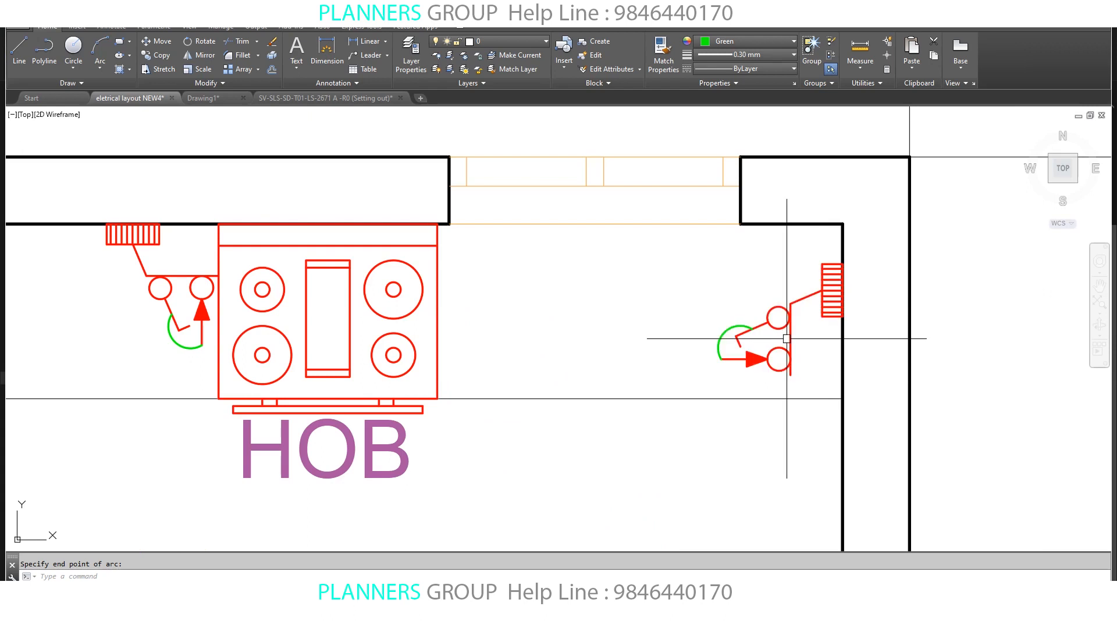
scroll(785, 338, "down", 2)
mouse_move(768, 449)
middle_mouse_down()
mouse_move(743, 309)
mouse_move(757, 252)
mouse_move(755, 299)
mouse_move(781, 279)
mouse_move(778, 239)
mouse_move(423, 382)
middle_mouse_up()
scroll(744, 309, "down", 2)
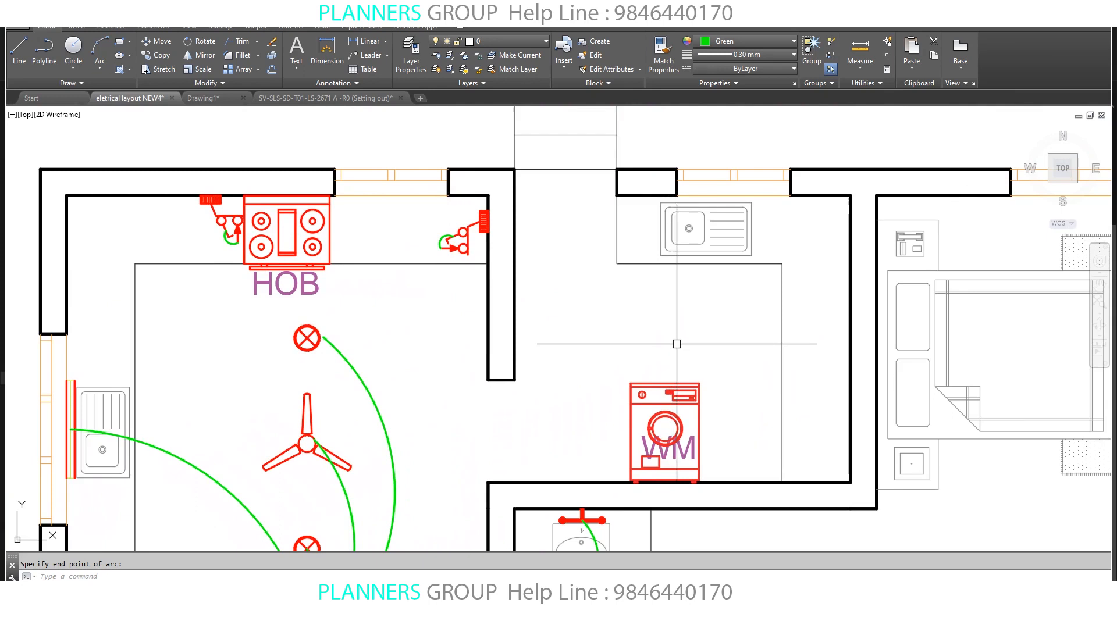
- Insert tube light block TH against the south wall of the work area, beside the washing machine
middle_click_drag(689, 369, 662, 339)
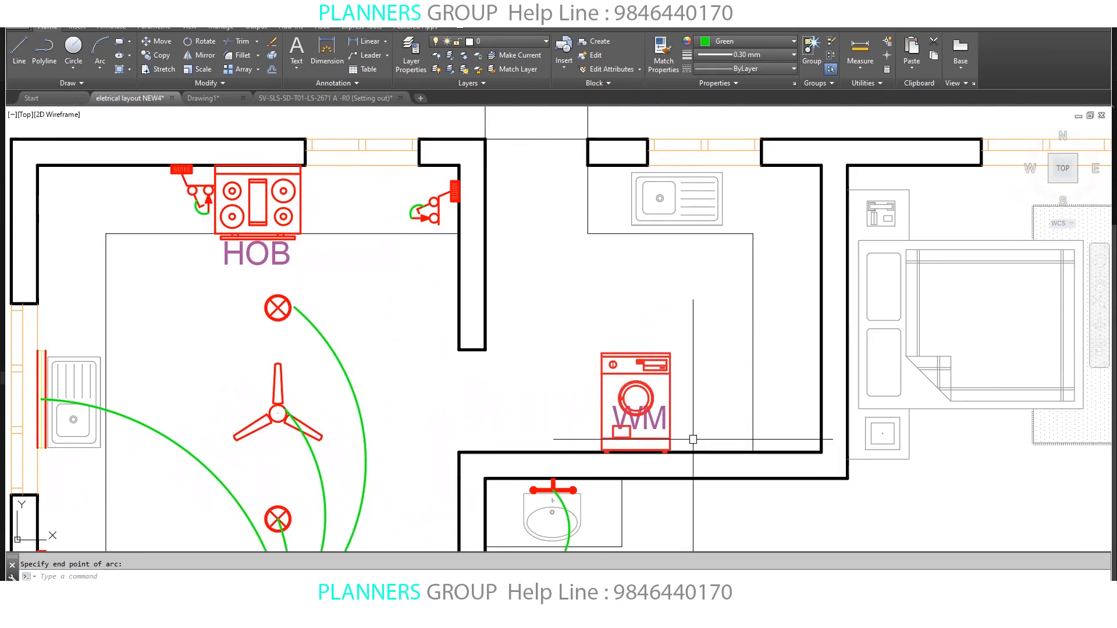
type("i")
key("Return")
type("TU")
key("Return")
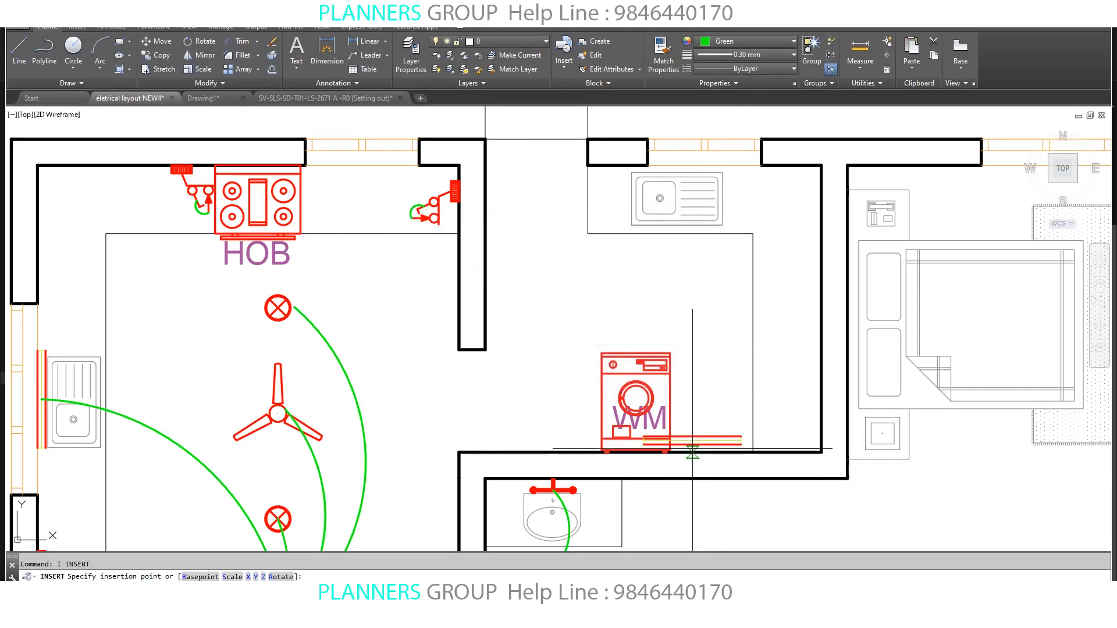
left_click(690, 447)
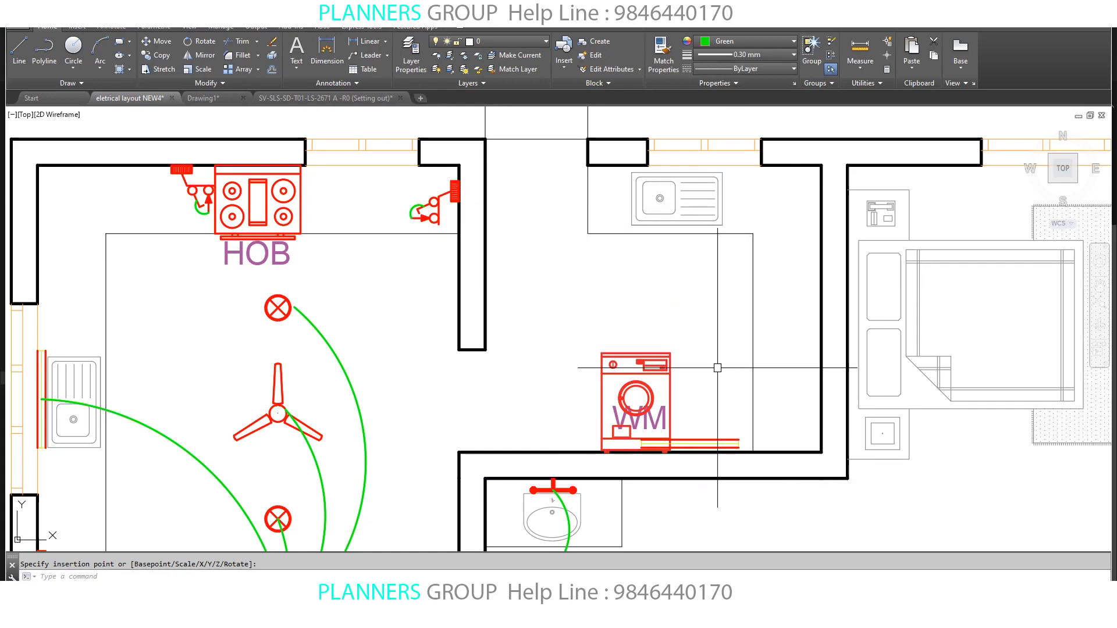
- Insert a wall light block and move it onto the east face of the wall between the kitchen and work area
key("Return")
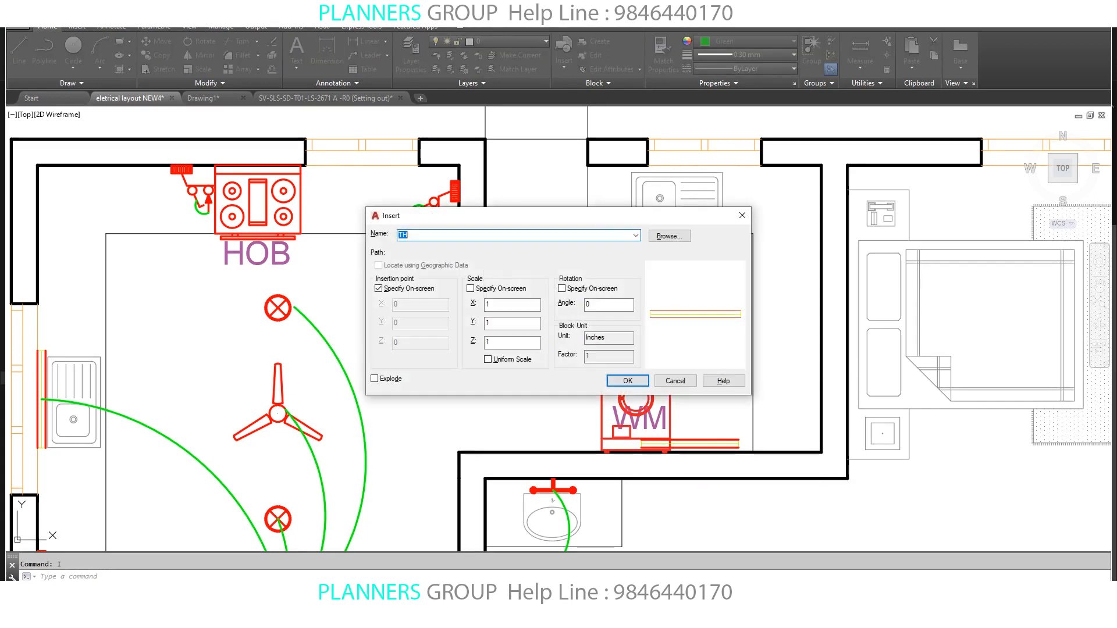
key("Return")
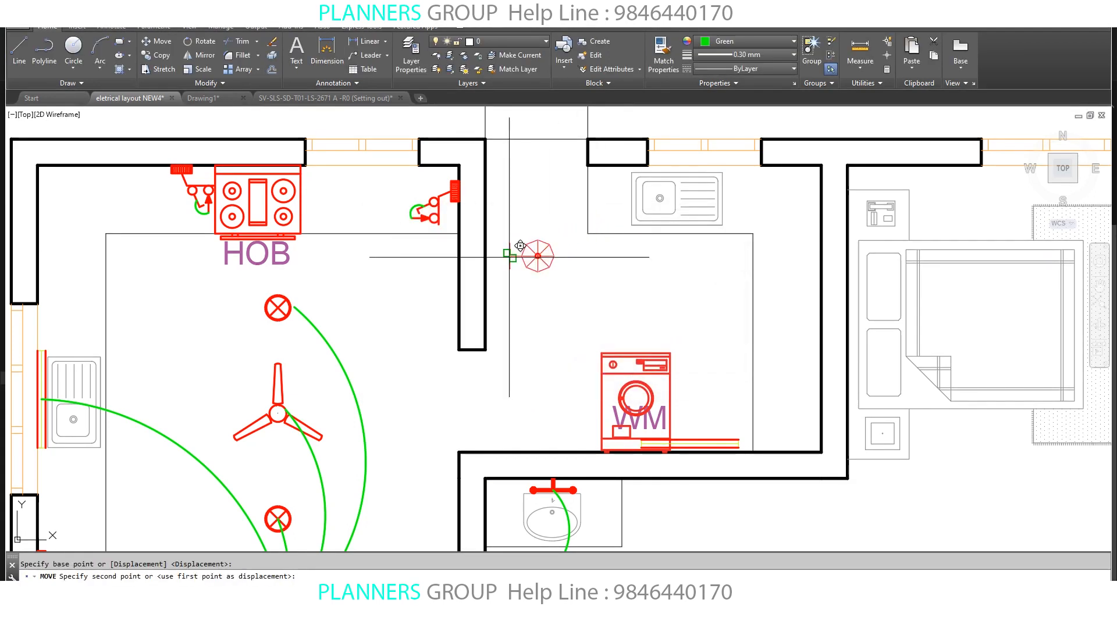
left_click(485, 244)
- Place another wall light outside the work area's north wall, rotate it to face outward and move it just east of the window
middle_click_drag(662, 315, 606, 454)
scroll(725, 245, "down", 1)
middle_click_drag(726, 244, 669, 293)
left_click(654, 271)
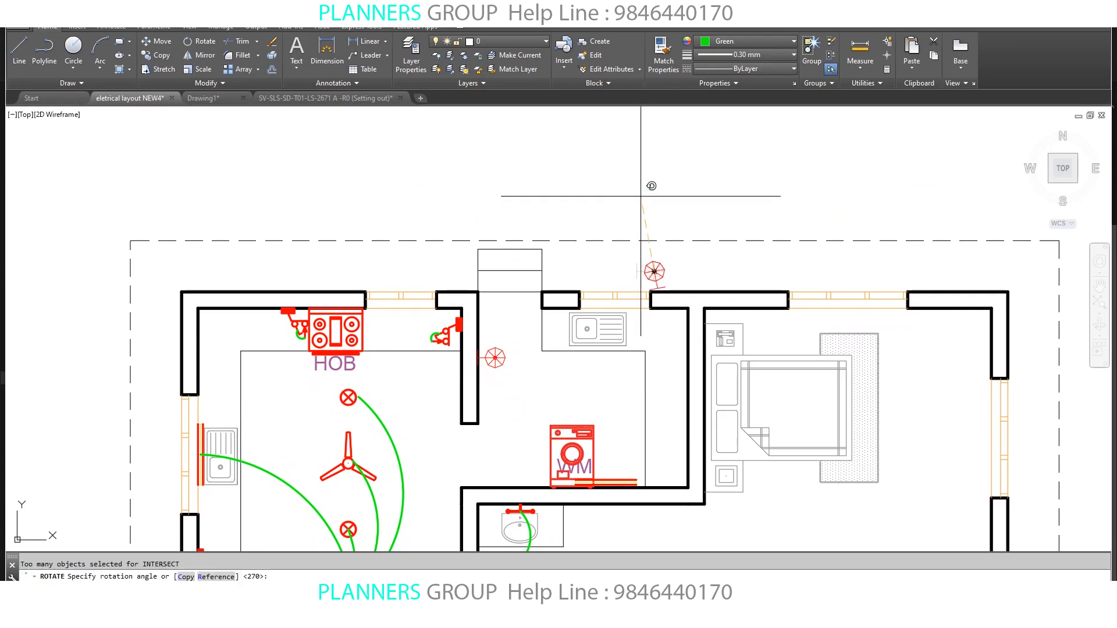
key("F8")
left_click(647, 197)
type("m")
key("space")
left_click(664, 279)
key("space")
left_click(674, 176)
- Copy the three W/A switchboards from the switchboard list into the middle of the work area
middle_click_drag(760, 433, 782, 334)
middle_click_drag(528, 384, 583, 322)
middle_click_drag(414, 399, 665, 317)
mouse_move(407, 465)
middle_mouse_down()
mouse_move(429, 400)
mouse_move(393, 253)
middle_mouse_up()
scroll(408, 382, "up", 2)
type("co")
left_click(499, 424)
left_click(154, 364)
key("space")
left_click(160, 416)
middle_click_drag(378, 324, 250, 425)
key("F8")
scroll(386, 371, "down", 2)
scroll(825, 125, "up", 2)
middle_click_drag(826, 125, 457, 459)
left_click(394, 356)
key("space")
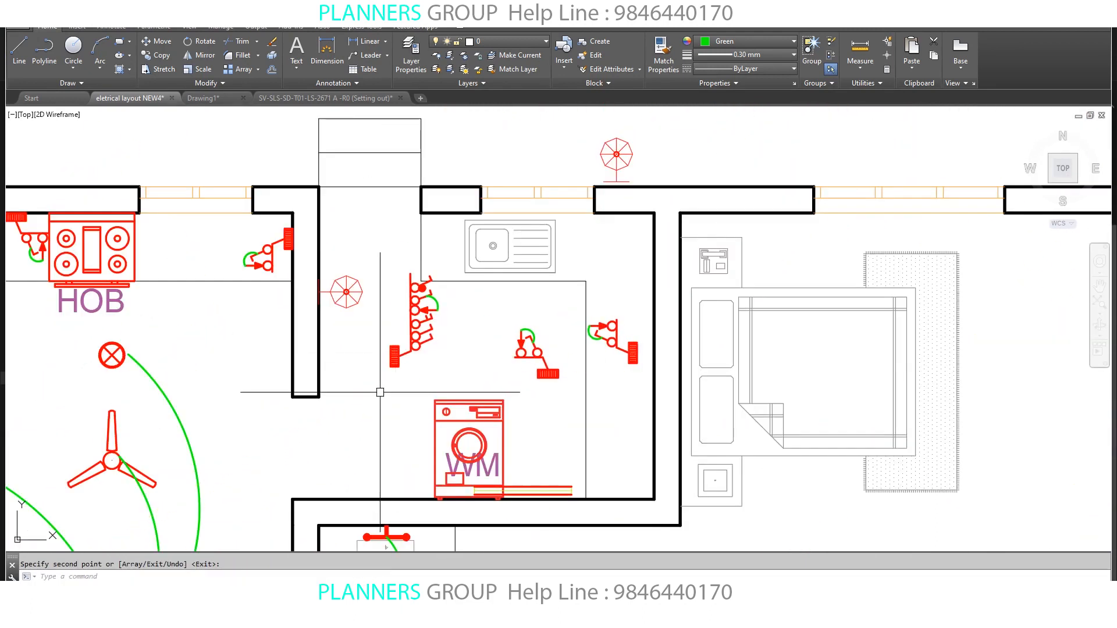
- Move the work area's multi-switch board to the south end of the wall dividing it from the kitchen
left_click(391, 367)
type("m")
left_click(390, 367)
left_click(318, 396)
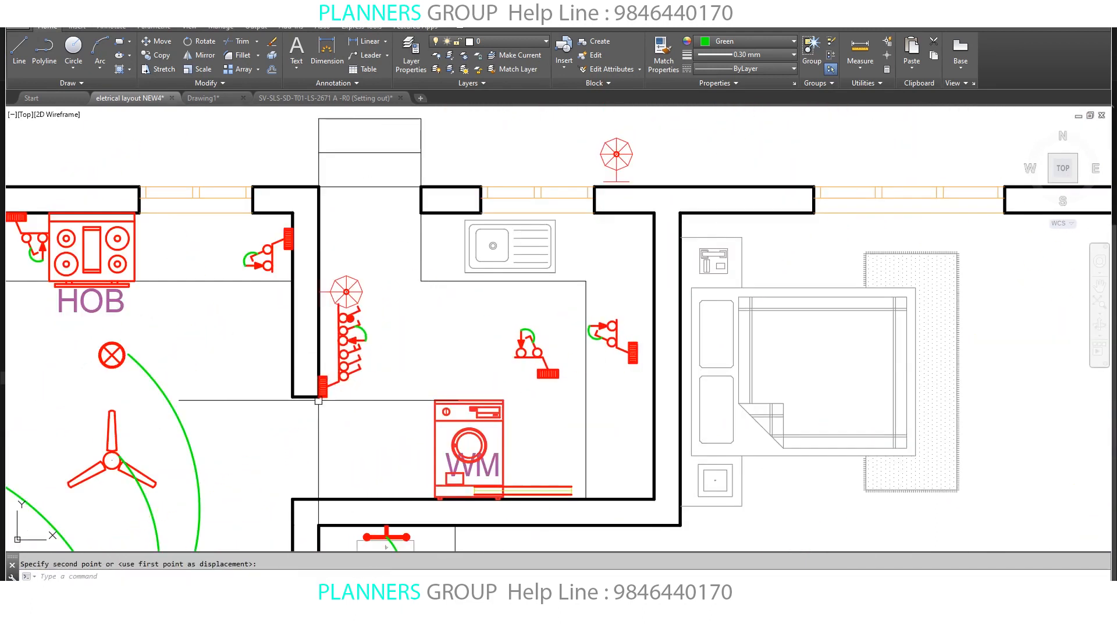
- Move the work area's middle switchboard onto the south wall, just west of the washing machine
middle_click_drag(431, 388, 389, 374)
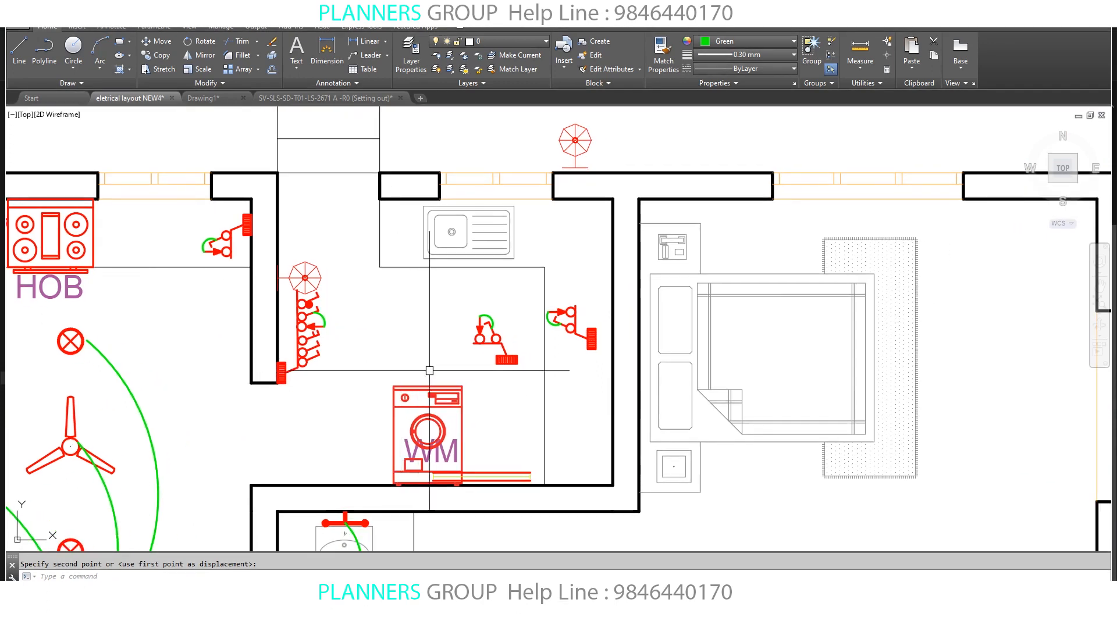
left_click(487, 356)
key("space")
left_click(507, 360)
left_click(373, 483)
key("space")
left_click(362, 463)
key("space")
left_click(384, 356)
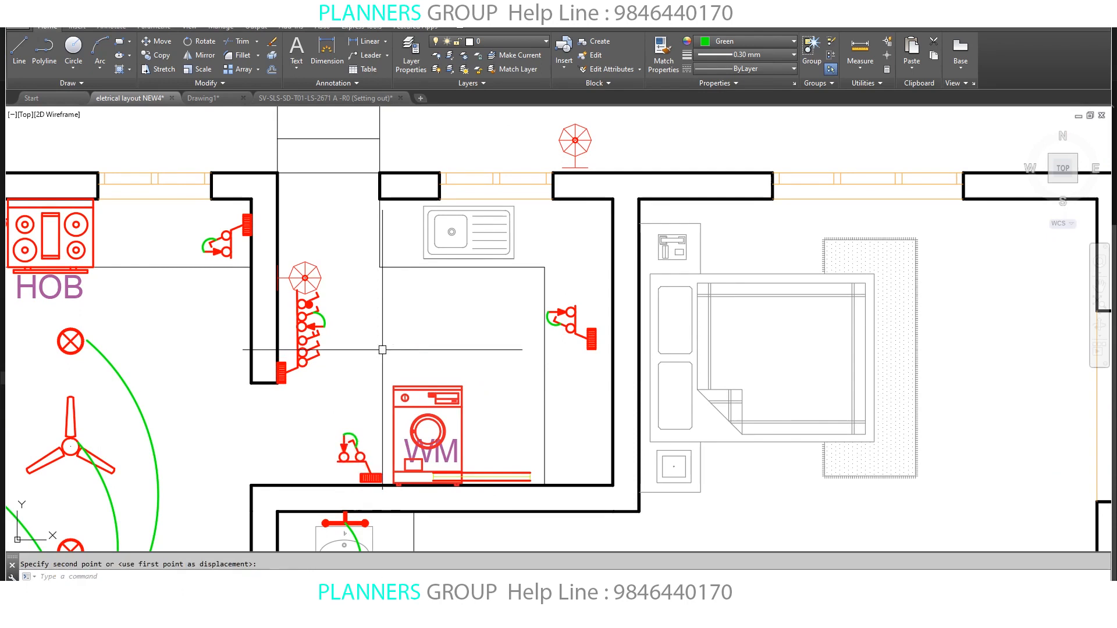
- Move the remaining small switchboard onto the work area's east wall
key("space")
left_click(589, 338)
key("space")
left_click(596, 349)
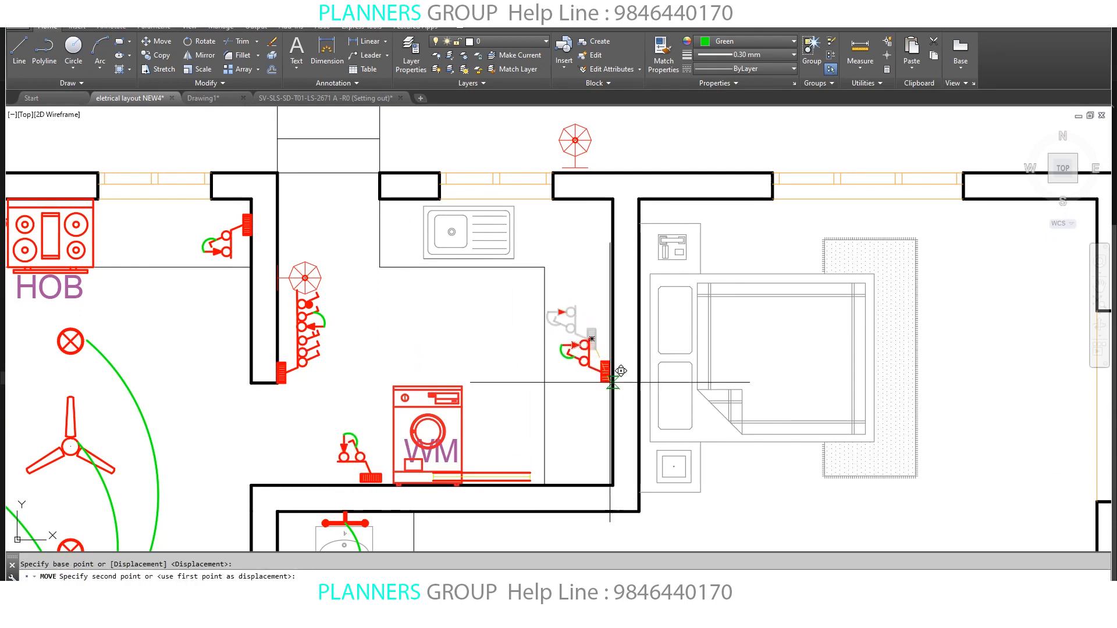
left_click(595, 339)
- Draw a wiring arc from the work area's multi-switch board to the tube light on the south wall
scroll(276, 520, "up", 1)
type("a")
key("space")
left_click(335, 260)
left_click(511, 284)
left_click(615, 445)
- Draw a wiring arc from the next switch of the multi-switch board to the wall light directly north of it
type("a")
key("space")
scroll(320, 246, "up", 2)
middle_click_drag(320, 246, 423, 432)
left_click(460, 427)
scroll(363, 372, "down", 1)
left_click(314, 318)
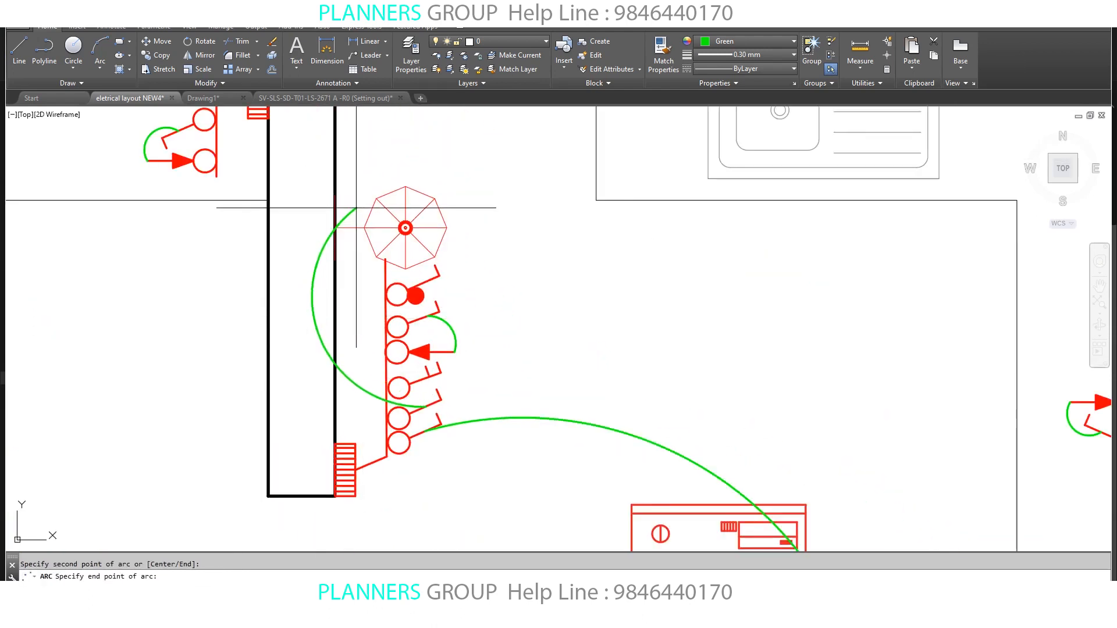
- Draw a wiring arc from the multi-switch board's two-way switch to the outdoor wall light beyond the north wall
middle_click_drag(468, 360, 454, 330)
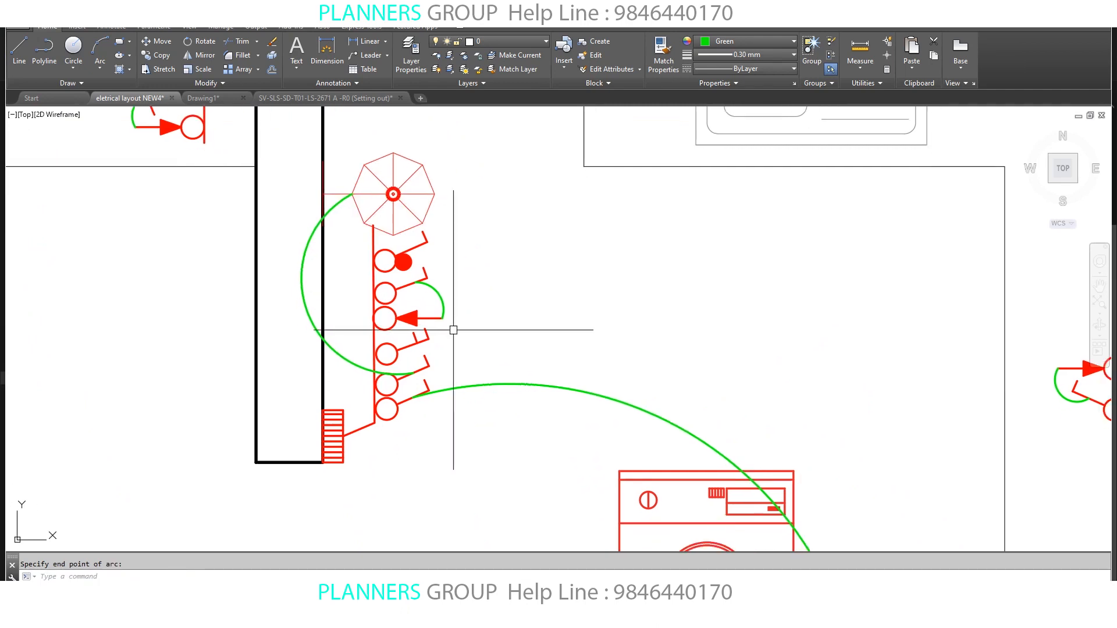
scroll(454, 339, "up", 2)
type("a")
key("space")
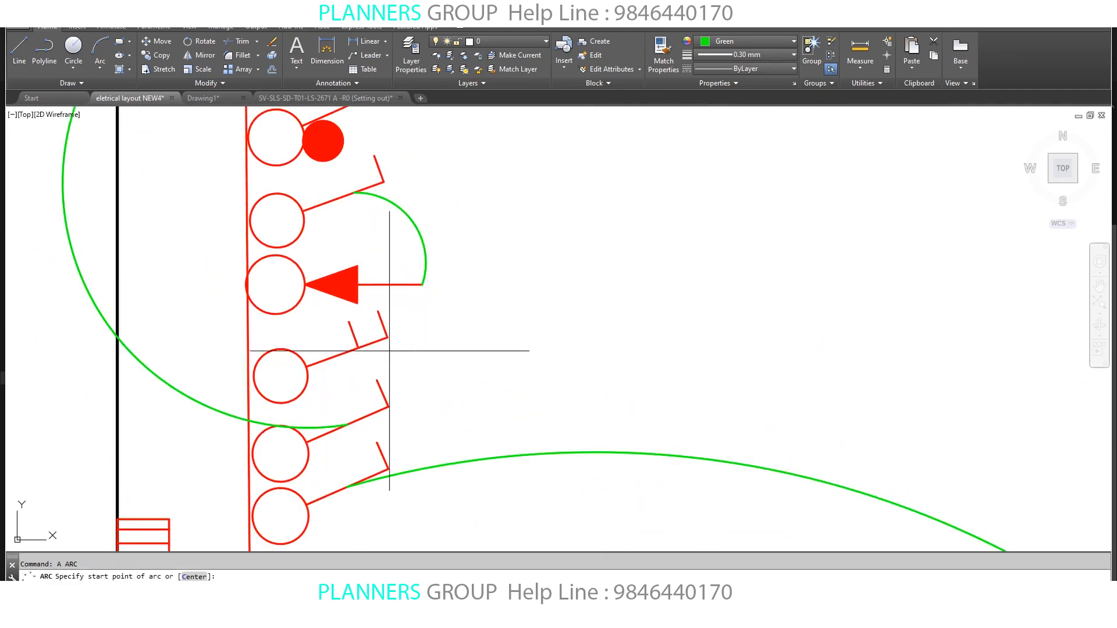
left_click(352, 354)
scroll(438, 337, "down", 3)
middle_click_drag(529, 282, 504, 391)
scroll(518, 388, "down", 1)
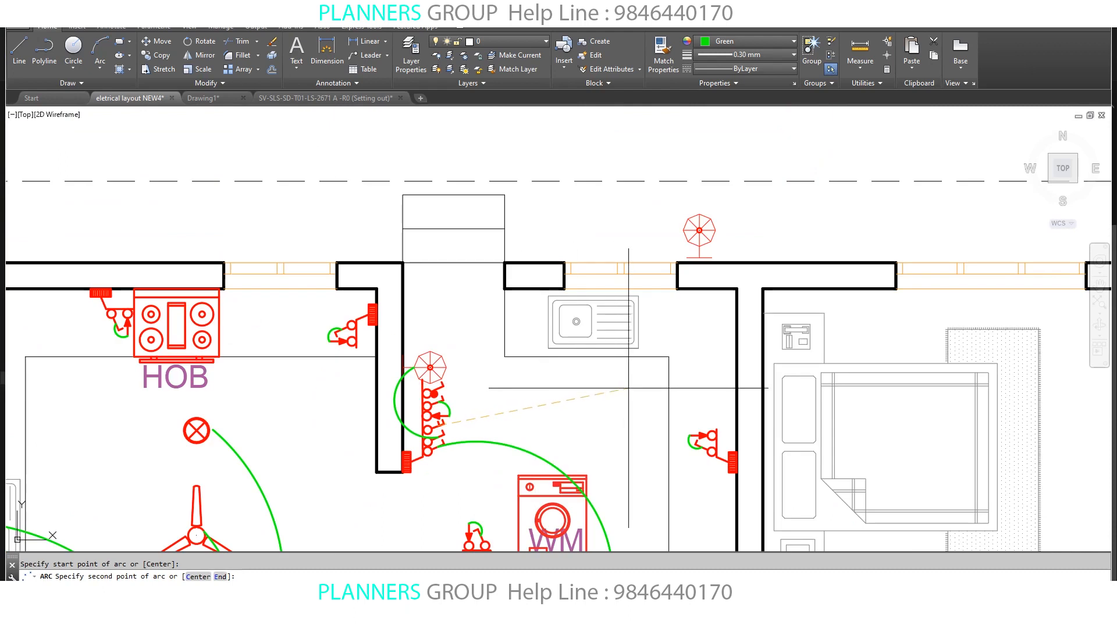
left_click(641, 388)
left_click(701, 238)
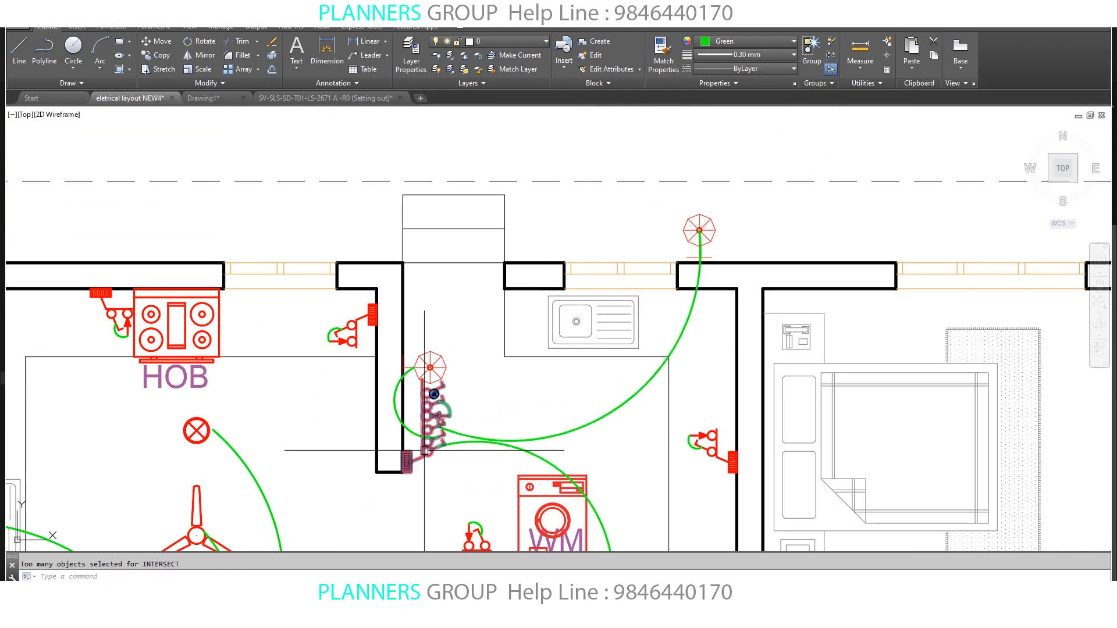
- Examine the filled round symbol and the switches on the work area's multi-switch board
scroll(451, 430, "up", 2)
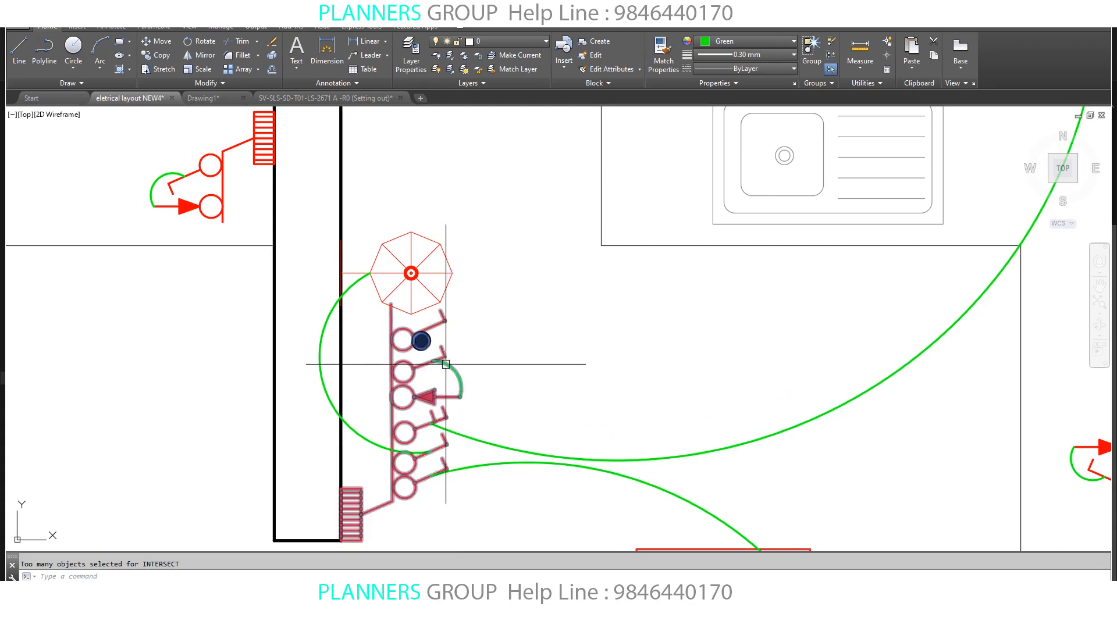
scroll(449, 369, "up", 3)
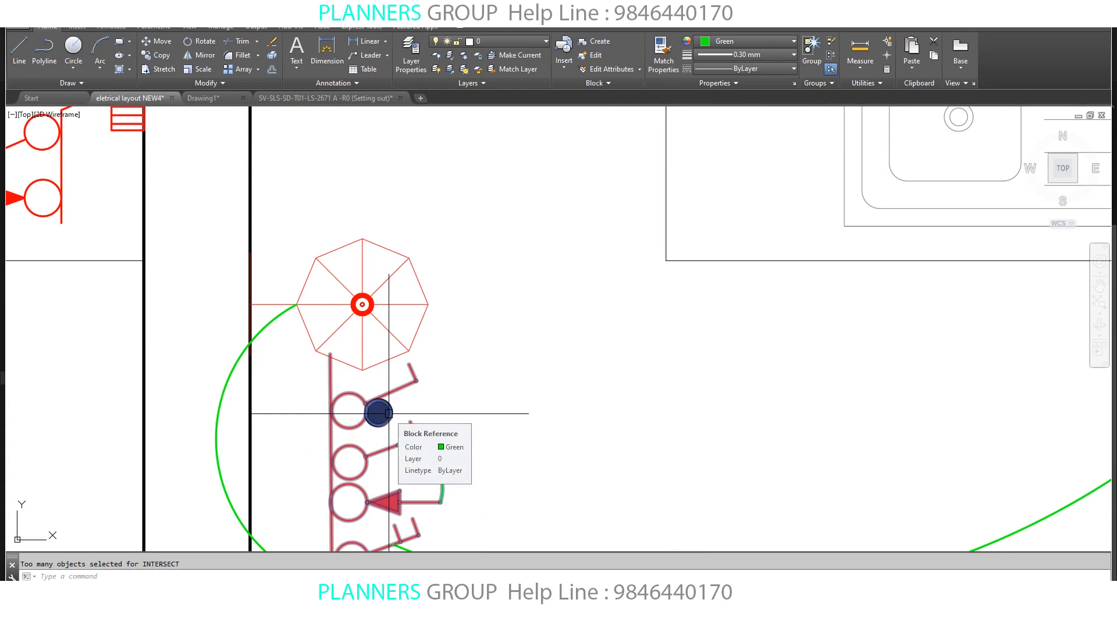
scroll(385, 402, "up", 2)
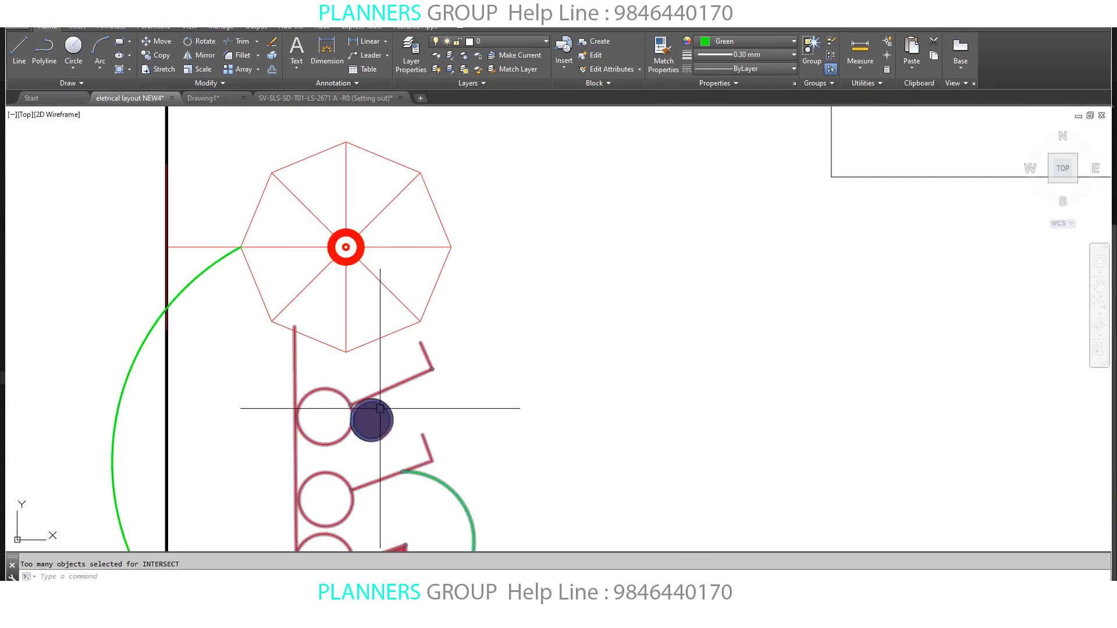
middle_click_drag(381, 426, 454, 319)
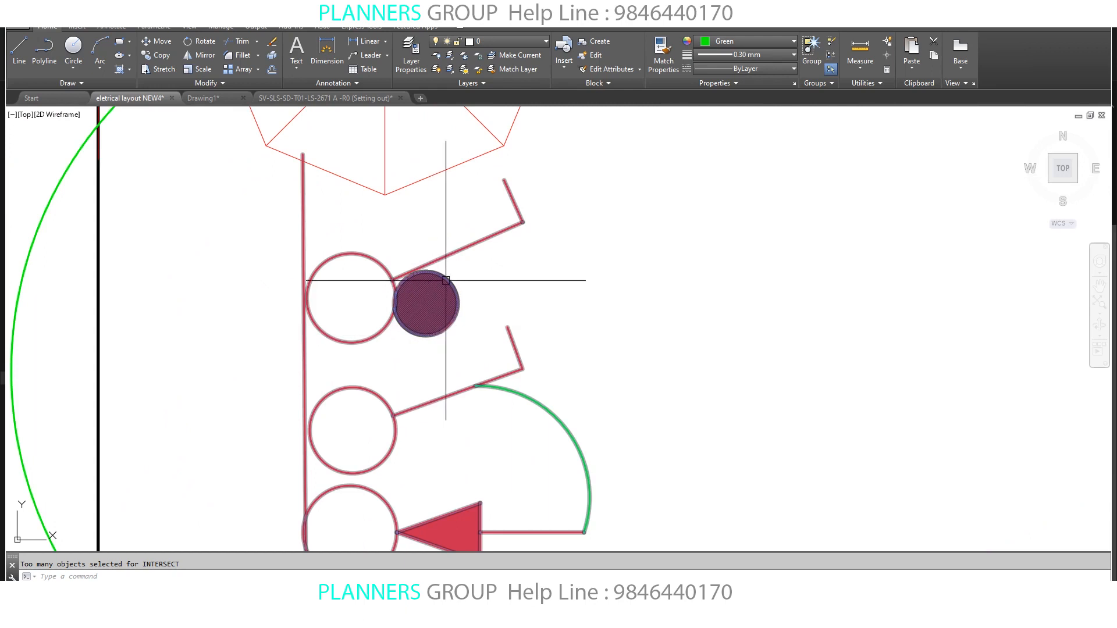
scroll(594, 358, "down", 5)
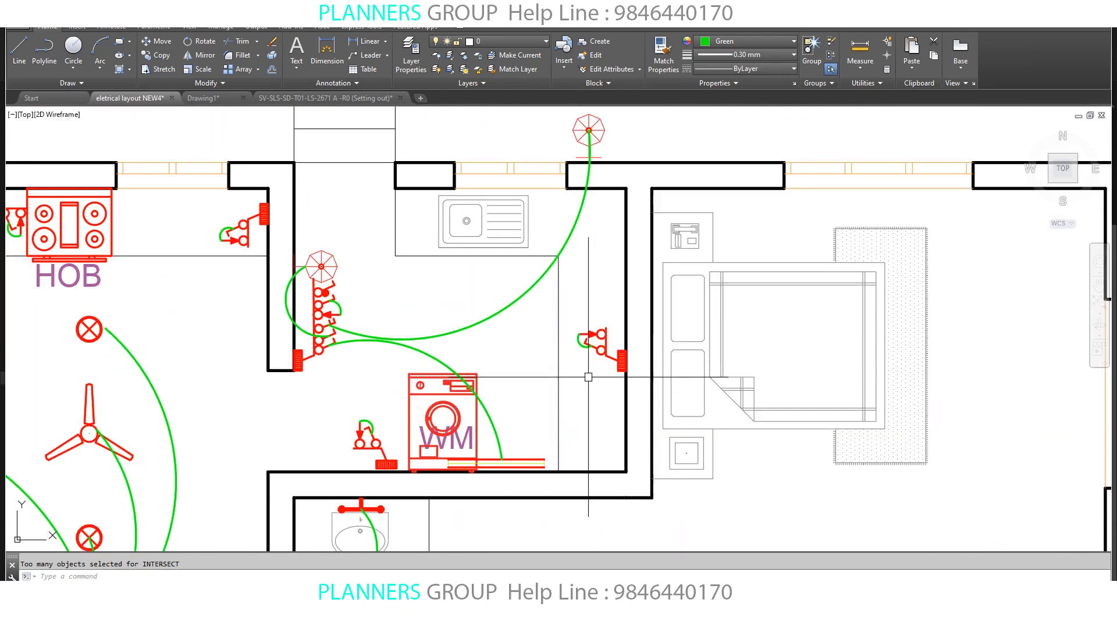
scroll(587, 377, "up", 3)
scroll(598, 380, "down", 3)
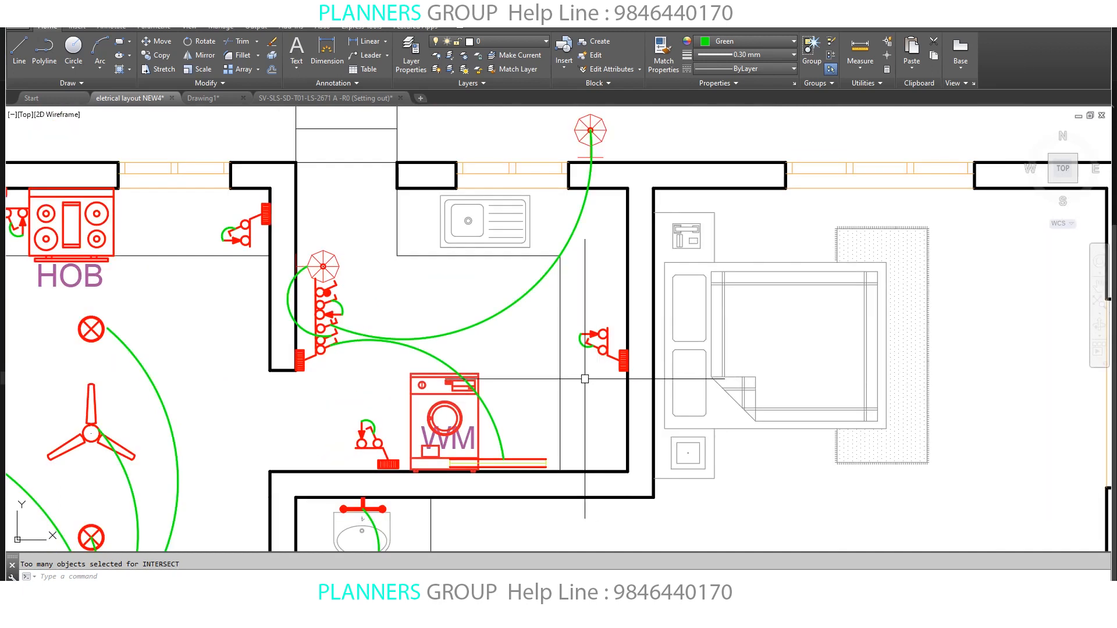
scroll(600, 361, "down", 4)
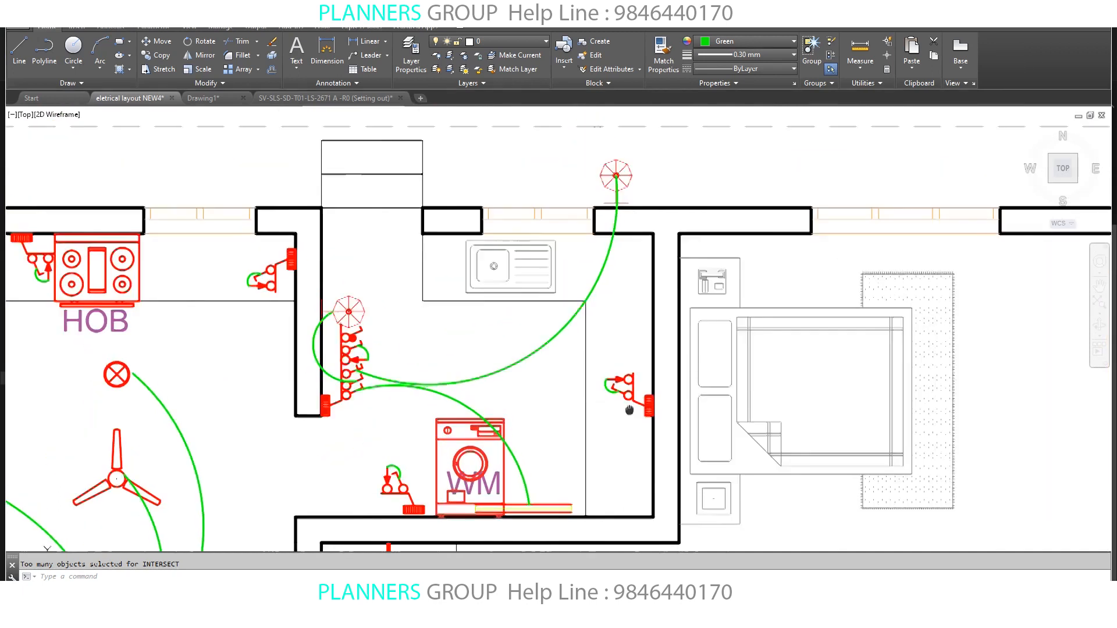
- Insert a ceiling fan block over the bed in the adjoining bedroom
scroll(611, 349, "up", 3)
middle_click_drag(634, 338, 624, 415)
middle_click_drag(599, 359, 602, 339)
scroll(570, 274, "up", 2)
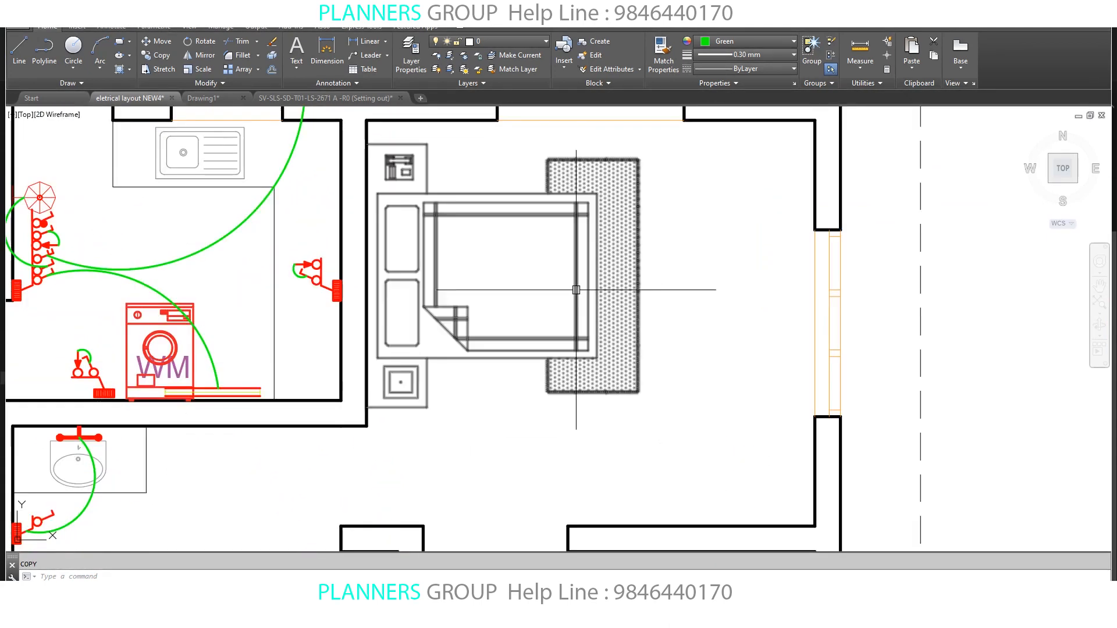
key("Return")
key("Return")
left_click(575, 277)
- Insert a WL wall light at the bedroom's east window and add a matching one on the west wall behind the bed
type("i")
key("Return")
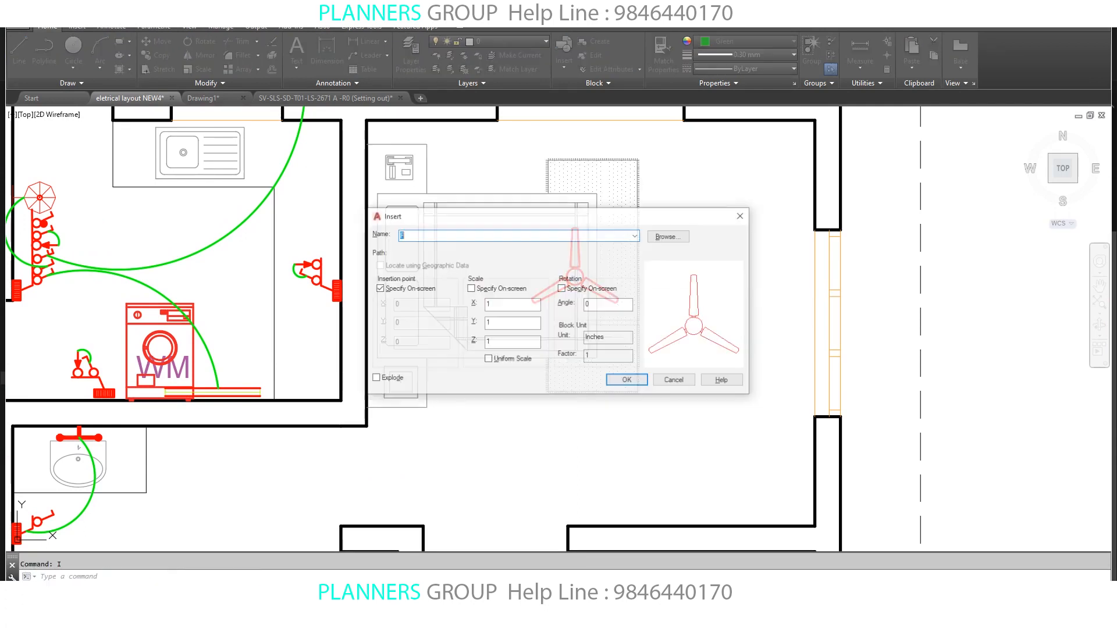
type("WL")
key("Return")
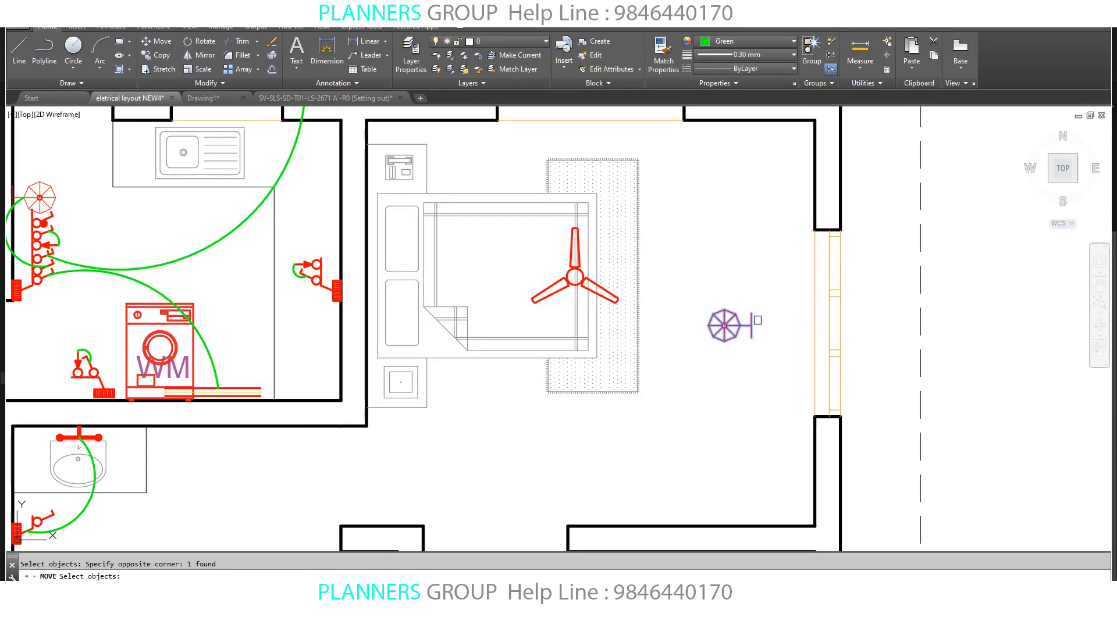
key("Return")
left_click(752, 326)
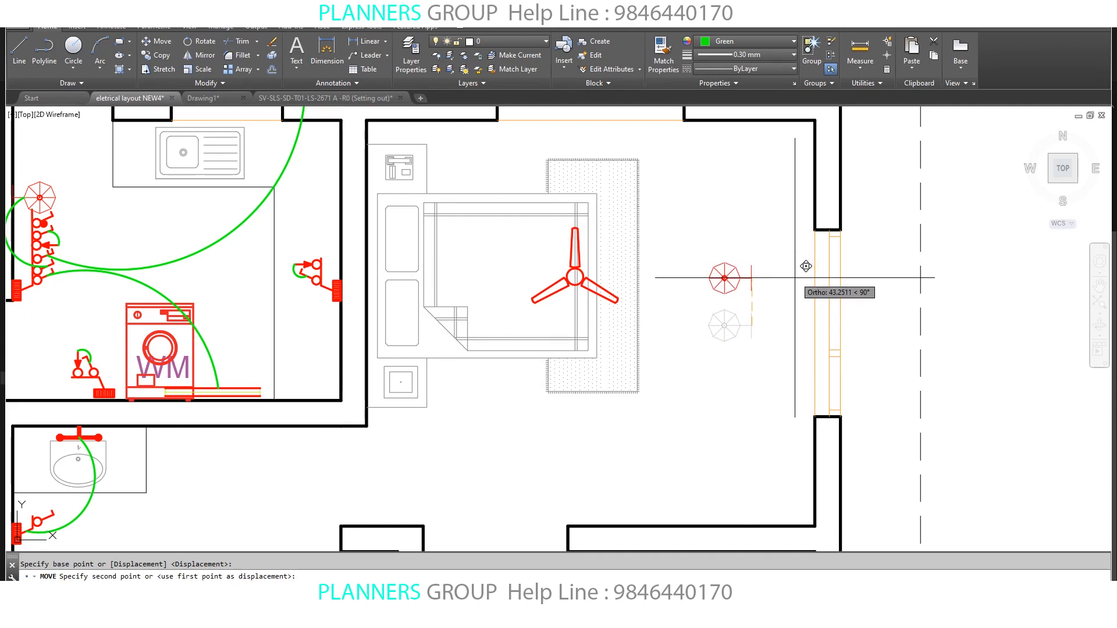
left_click(815, 279)
mouse_move(728, 342)
middle_mouse_down()
mouse_move(711, 404)
mouse_move(678, 399)
mouse_move(647, 352)
middle_mouse_up()
left_click(391, 279)
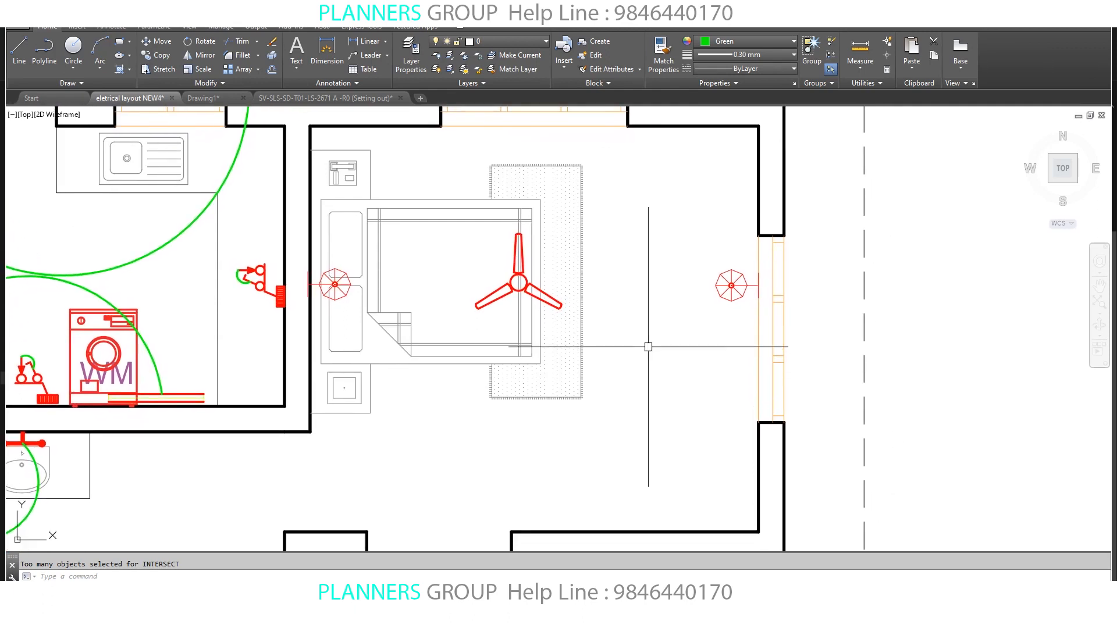
- Insert an AC block lengthwise along the bedroom's north window and move it up to the window's inner face
middle_click_drag(533, 140, 548, 355)
scroll(548, 355, "up", 1)
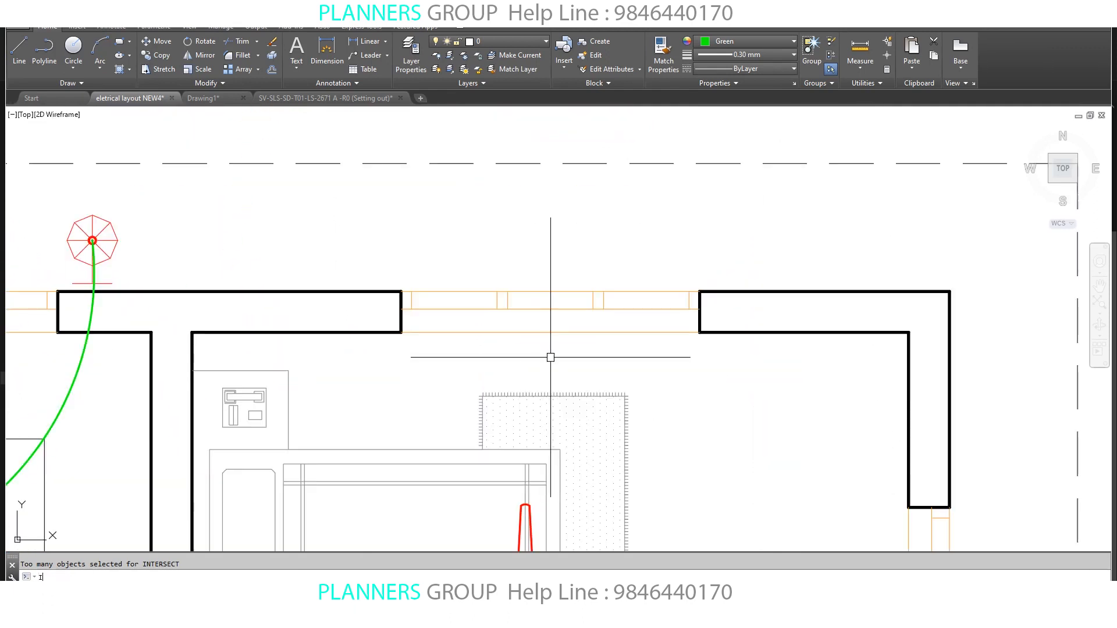
key("Return")
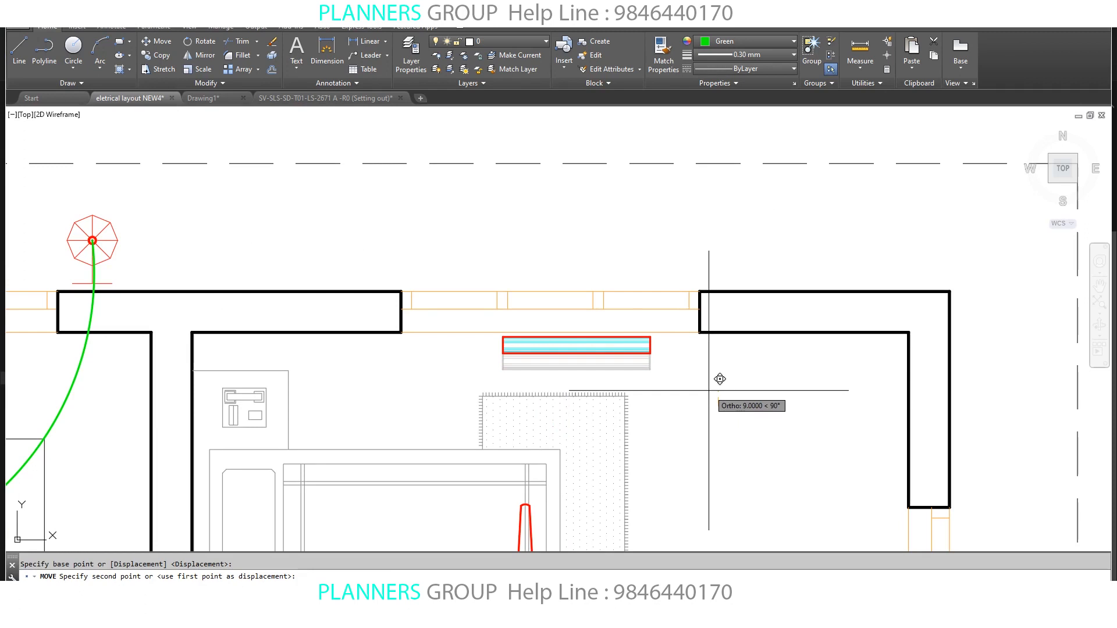
key("F8")
left_click(698, 390)
scroll(698, 390, "down", 2)
- Insert a tube light block along the north face of the bedroom's south wall
middle_click_drag(698, 390, 653, 322)
middle_click_drag(657, 502, 655, 354)
scroll(630, 401, "up", 1)
middle_click_drag(629, 401, 516, 394)
scroll(541, 400, "up", 2)
type("i")
key("Return")
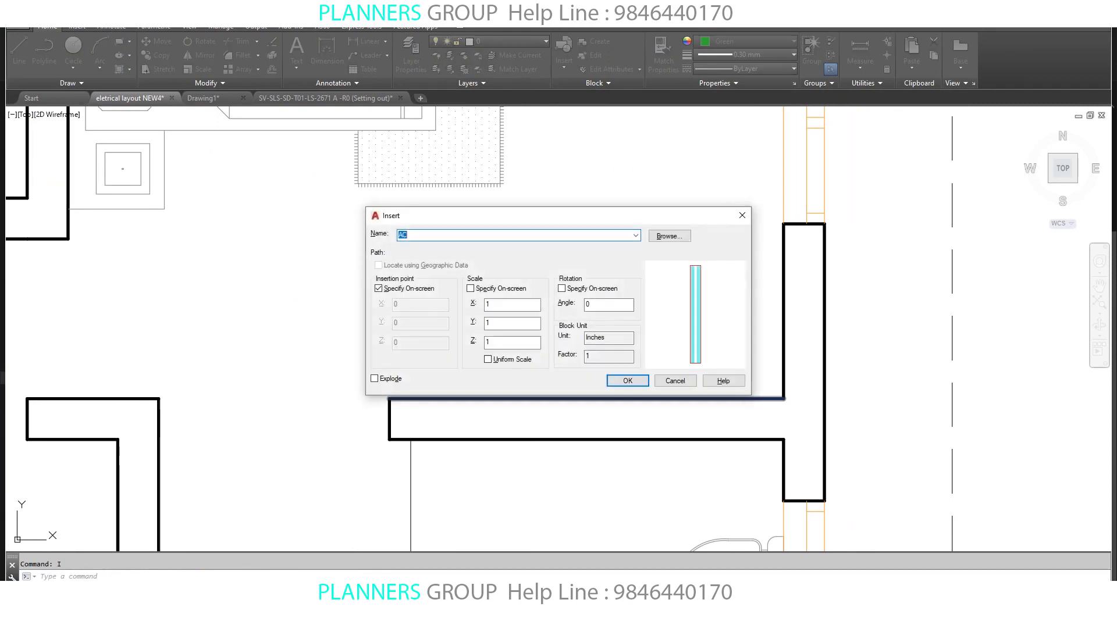
left_click(625, 378)
left_click(517, 397)
- Copy the three bedroom switchboards from the switchboard list into the open space beside the bed
scroll(553, 356, "down", 3)
middle_click_drag(608, 362, 621, 412)
scroll(617, 359, "down", 4)
middle_click_drag(437, 435, 474, 386)
scroll(325, 391, "up", 3)
type("co")
key("space")
left_click(296, 399)
left_click(78, 200)
key("space")
left_click(101, 351)
scroll(328, 352, "down", 1)
key("F8")
middle_click_drag(662, 362, 138, 391)
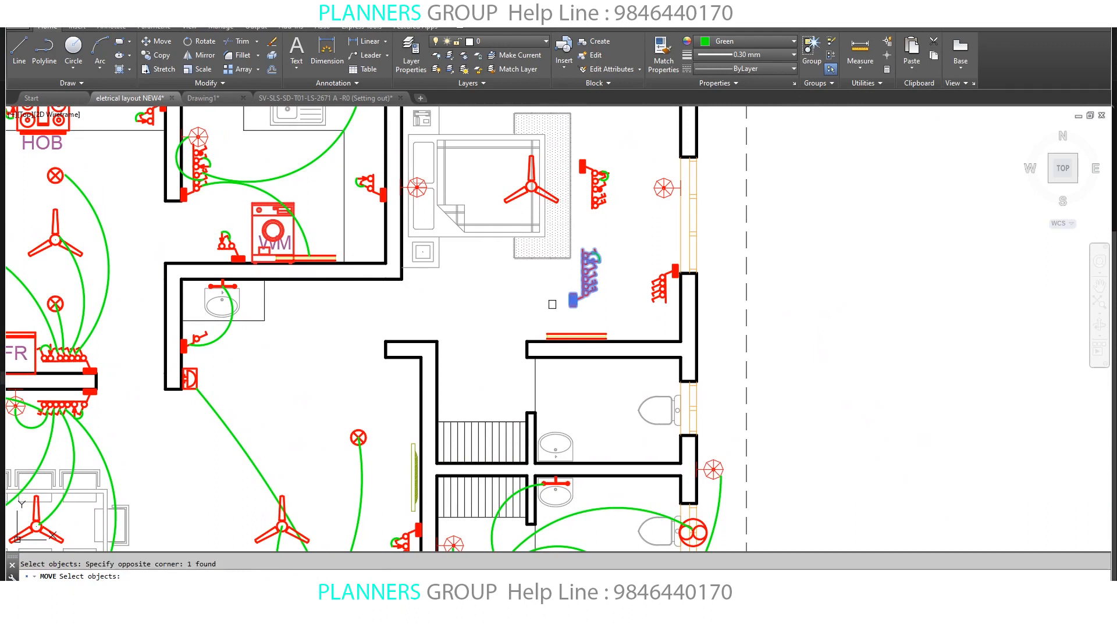
- Move the two bedside switchboards onto the bedroom's west wall, one at its south corner and one at its north corner
key("space")
left_click(573, 300)
left_click(401, 280)
middle_click_drag(516, 306, 491, 376)
key("space")
left_click(558, 238)
left_click(553, 230)
left_click(377, 159)
- Move the third switchboard to the west end of the wall between the bedroom and its bathroom
middle_click_drag(533, 336, 500, 311)
key("space")
scroll(611, 302, "up", 2)
key("space")
left_click(617, 309)
scroll(546, 343, "down", 2)
left_click(363, 433)
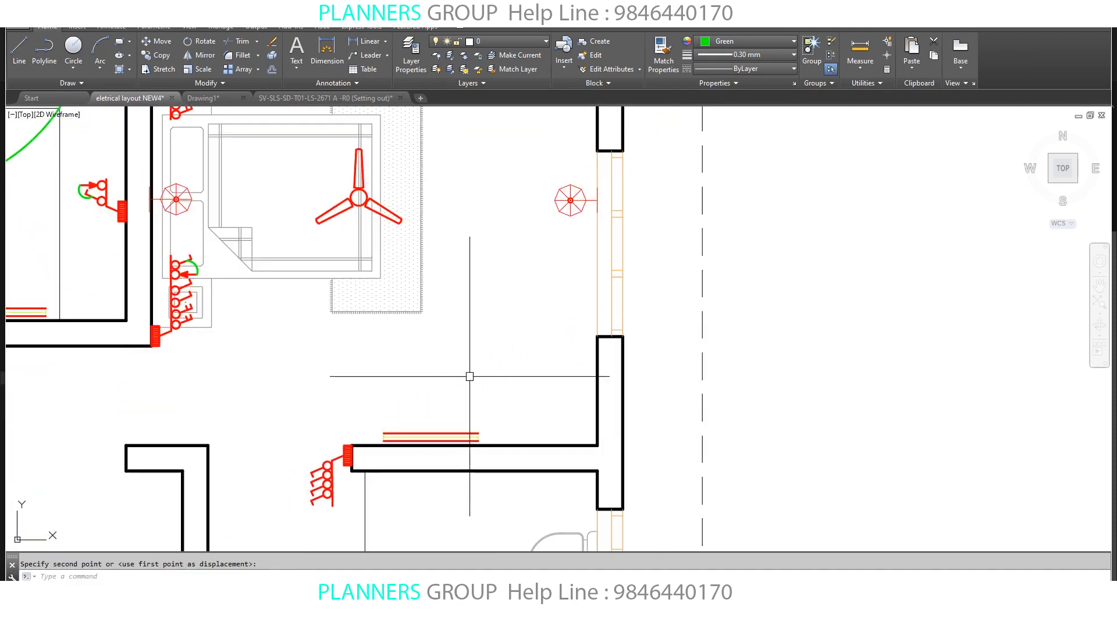
- Draw a wiring arc from the lowest two-way switch of the south bedside board to the ceiling fan
type("a")
key("space")
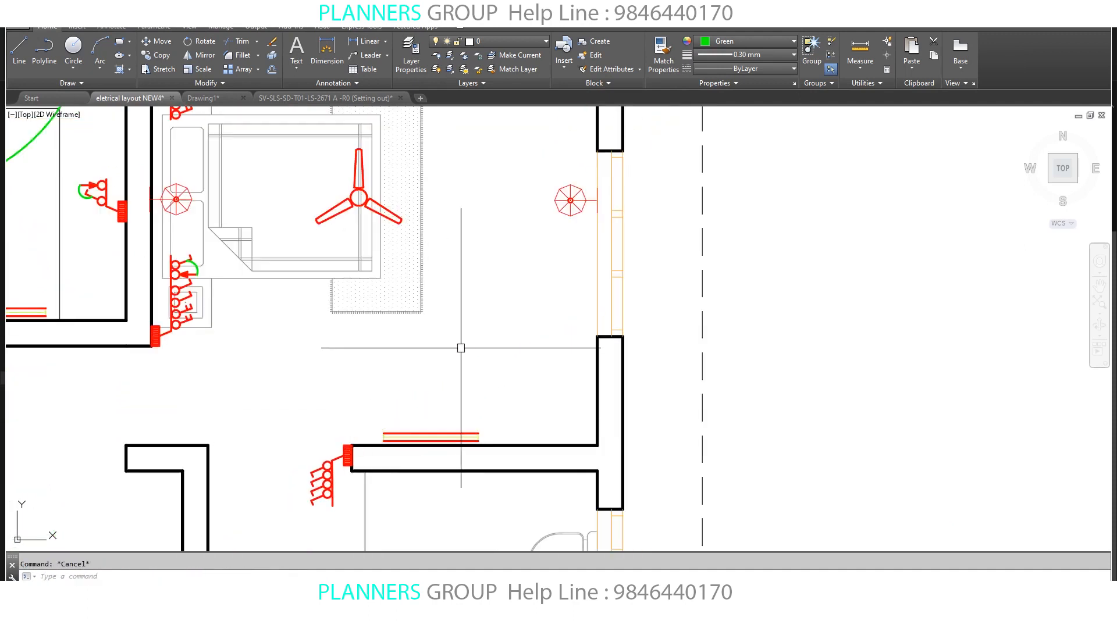
scroll(453, 373, "up", 5)
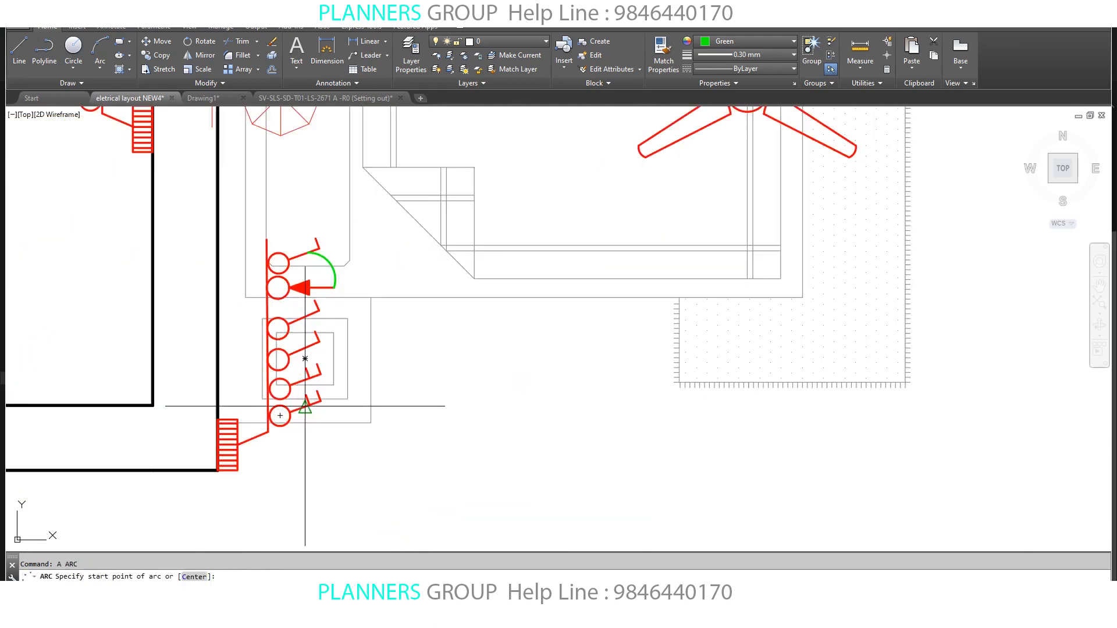
scroll(354, 407, "down", 2)
middle_click_drag(467, 371, 427, 431)
left_click(426, 431)
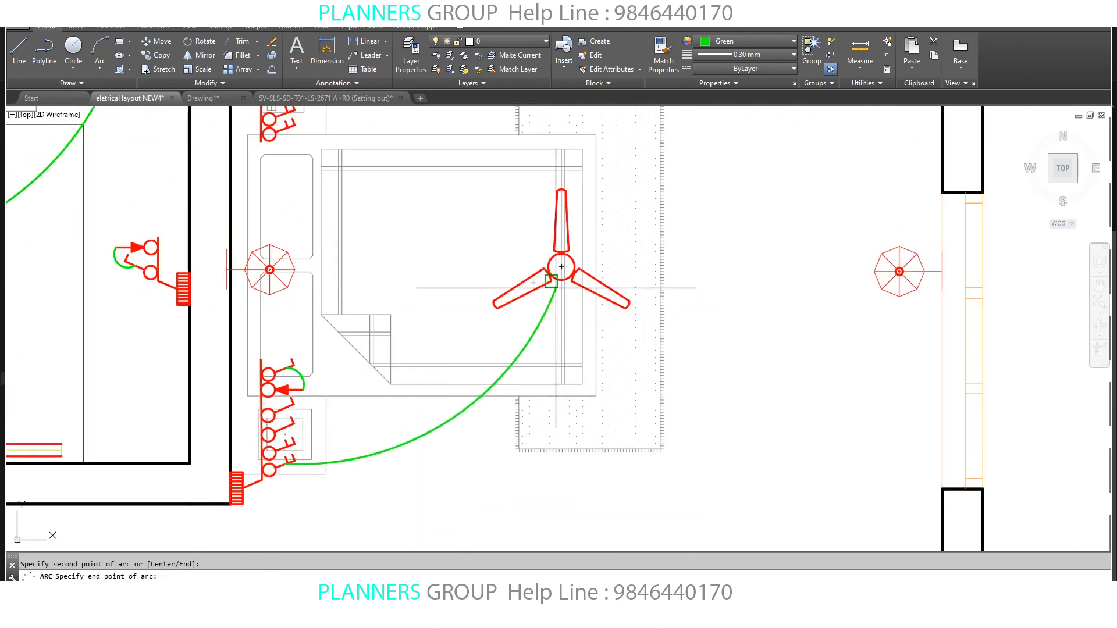
left_click(562, 279)
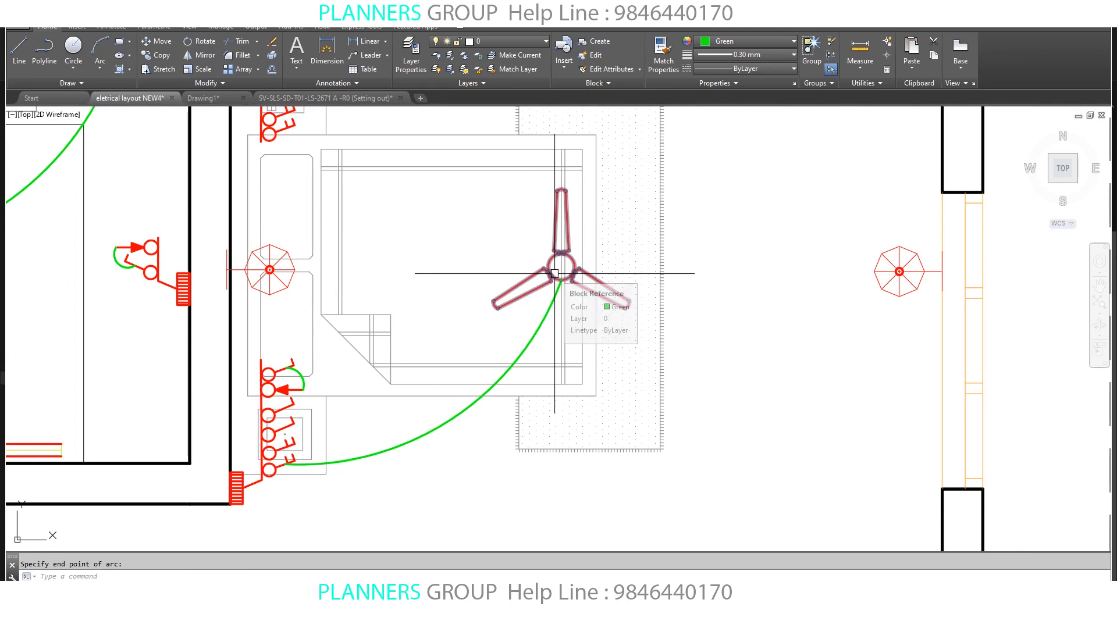
- Draw a wiring arc from a two-way switch of the north bedside board to the ceiling fan
scroll(282, 476, "up", 5)
key("a")
key("Return")
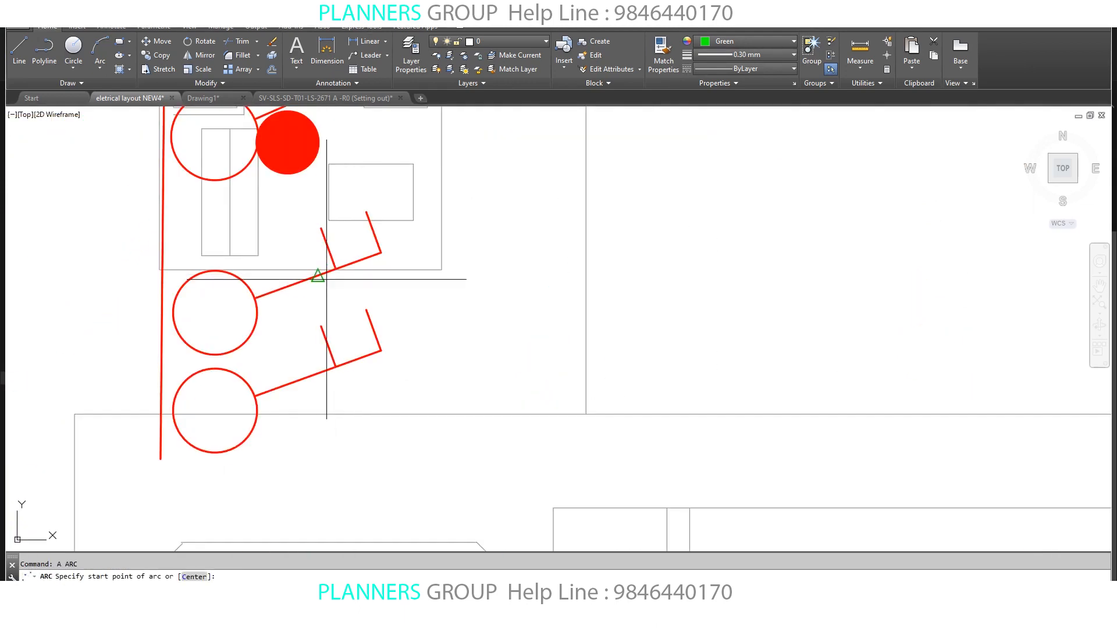
left_click(318, 276)
scroll(469, 315, "down", 3)
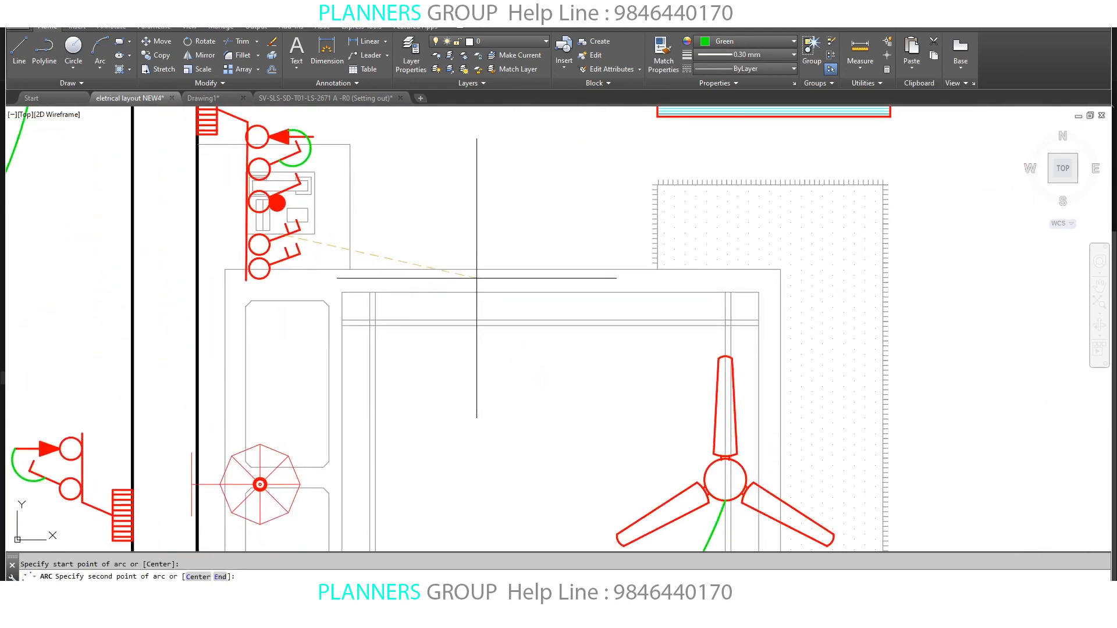
left_click(557, 293)
left_click(725, 479)
- Draw a wiring arc from the south bedside board's other two-way switch to the wall light behind the bed
scroll(694, 371, "down", 1)
mouse_move(669, 356)
middle_mouse_down()
mouse_move(613, 252)
mouse_move(634, 206)
middle_mouse_up()
key("space")
left_click(399, 457)
left_click(452, 442)
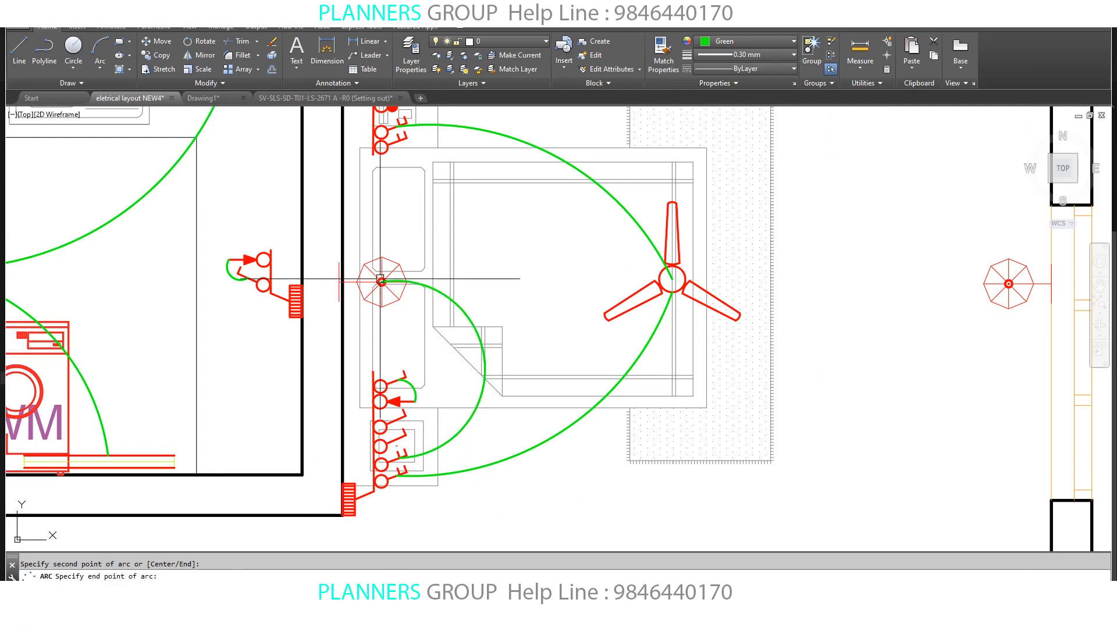
- Draw a wiring arc from the north bedside board's lowest two-way switch to the wall light behind the bed
key("space")
middle_click_drag(400, 139, 451, 269)
left_click(451, 269)
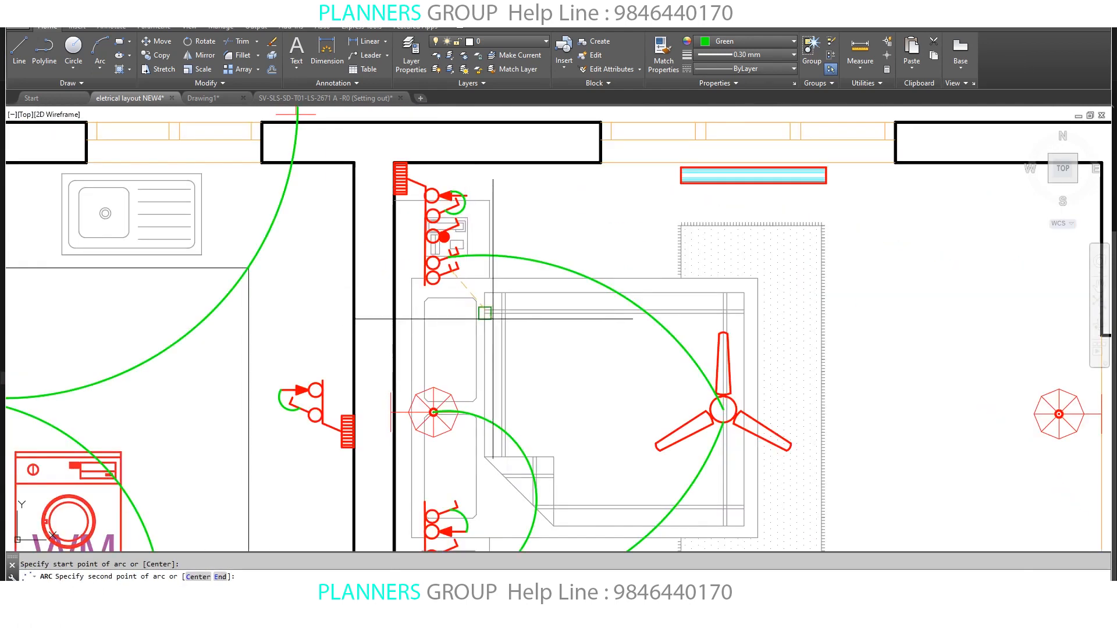
left_click(501, 325)
left_click(433, 413)
- Draw a wiring arc from the south bedside board to the tube light on the bedroom's south wall
scroll(560, 347, "down", 2)
middle_click_drag(559, 361, 454, 317)
scroll(504, 520, "up", 3)
type("a")
key("space")
left_click(397, 335)
scroll(491, 340, "down", 3)
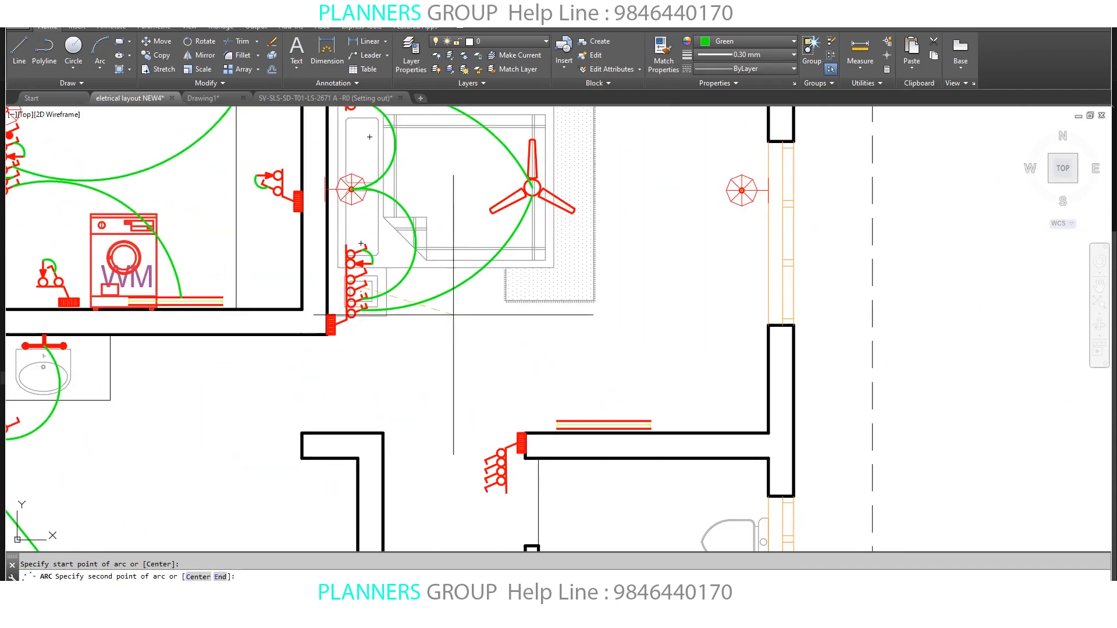
scroll(453, 318, "up", 2)
left_click(495, 320)
left_click(693, 487)
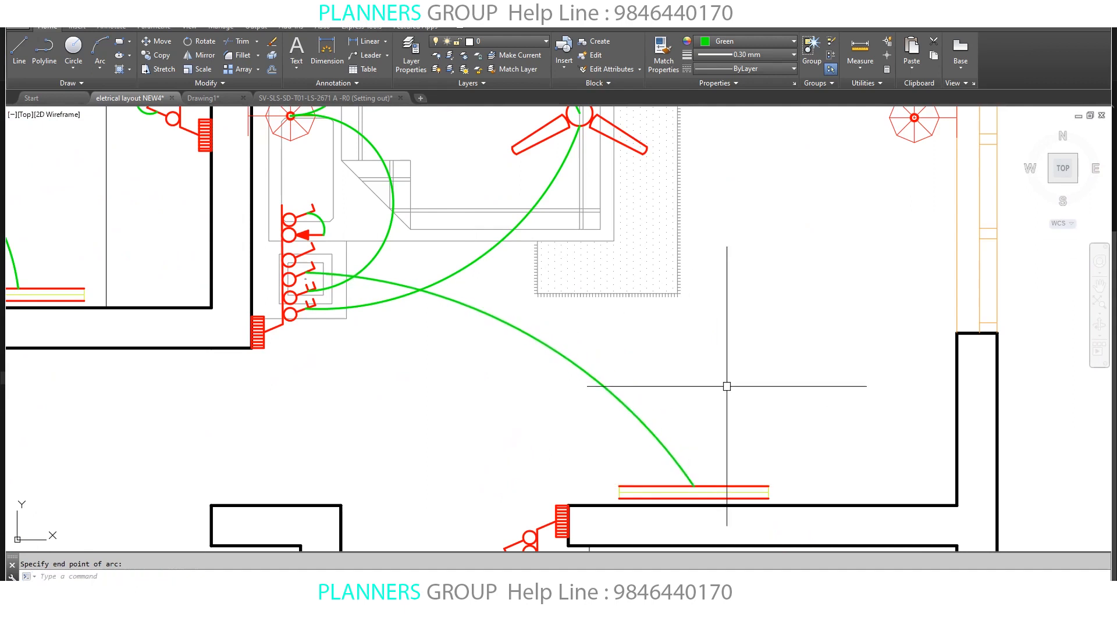
- Draw a wiring arc from the south bedside board to the wall light beside the bedroom's east window
scroll(731, 392, "down", 2)
key("space")
left_click(438, 347)
middle_click_drag(462, 341, 436, 434)
left_click(581, 308)
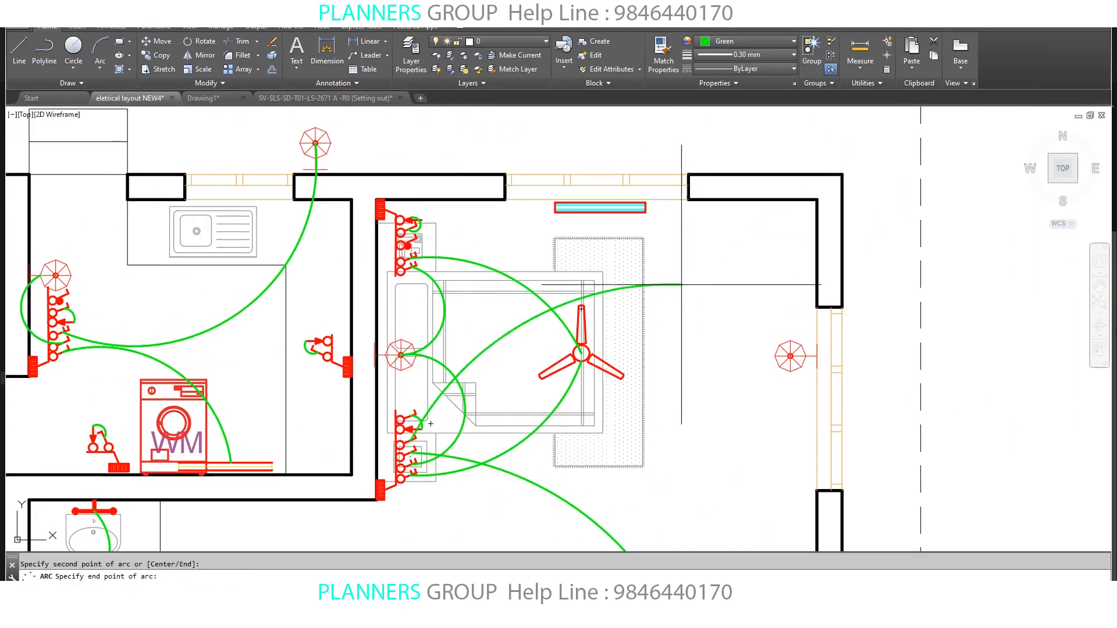
left_click(789, 356)
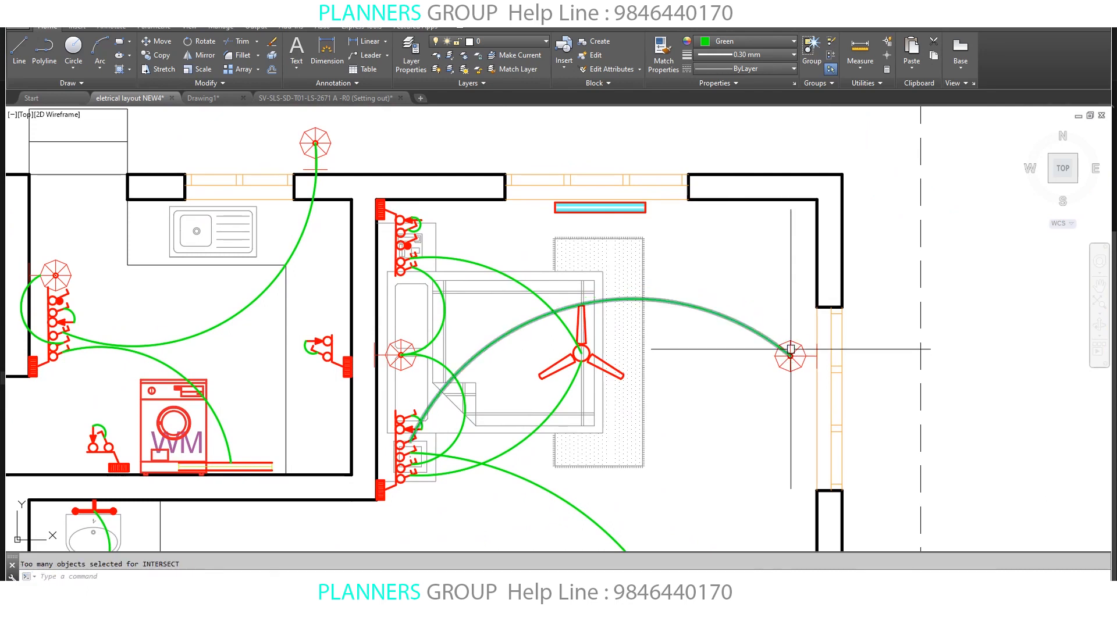
scroll(411, 440, "up", 4)
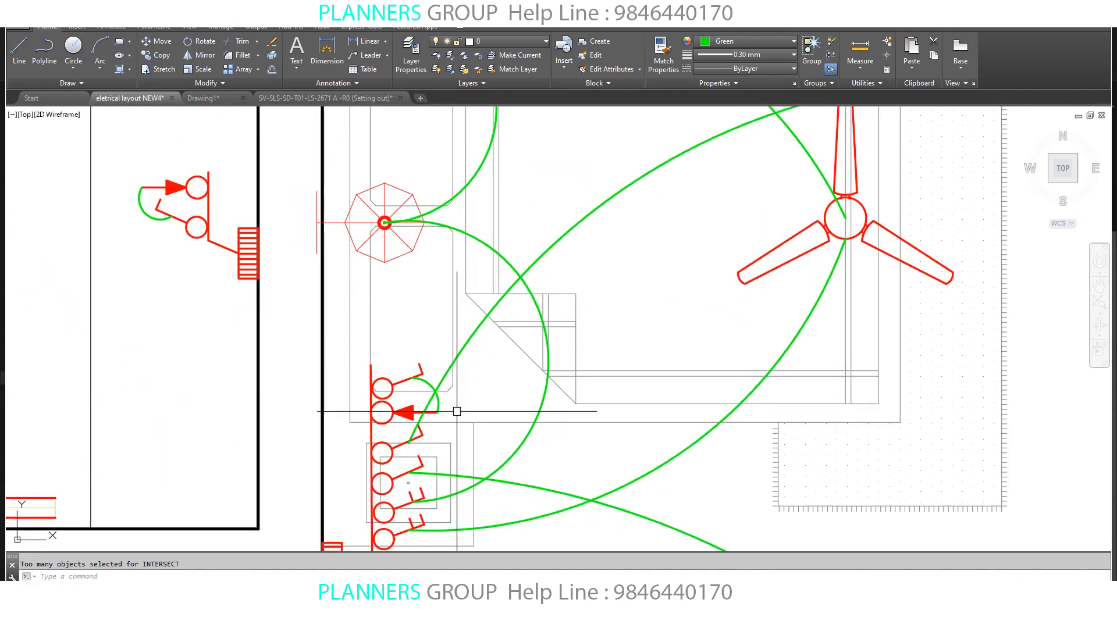
scroll(458, 397, "down", 1)
middle_click_drag(474, 327, 498, 586)
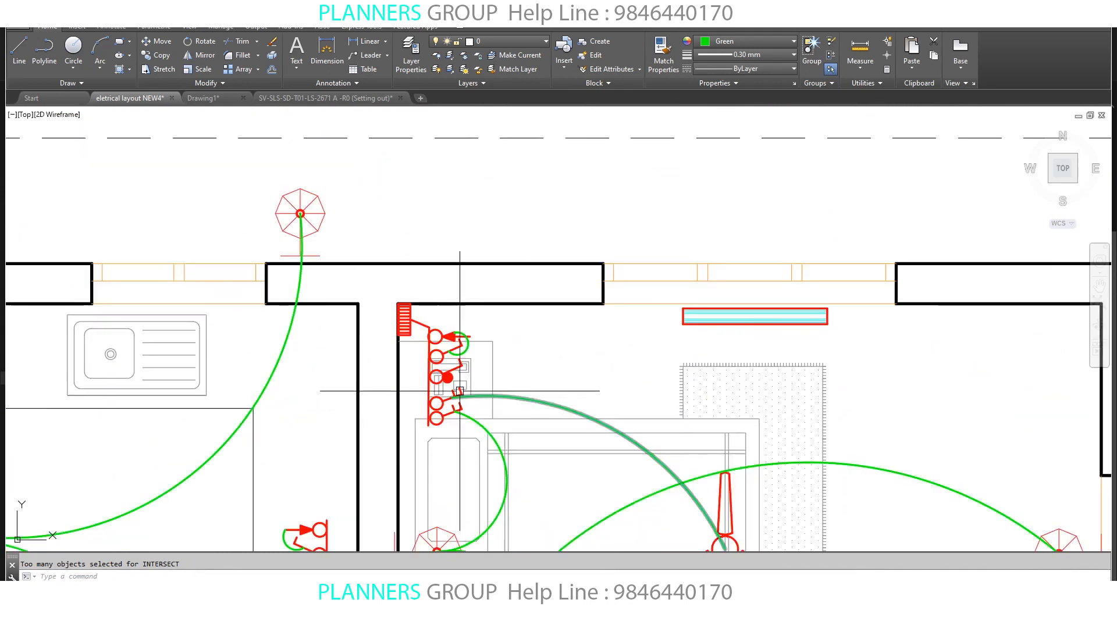
scroll(451, 378, "up", 2)
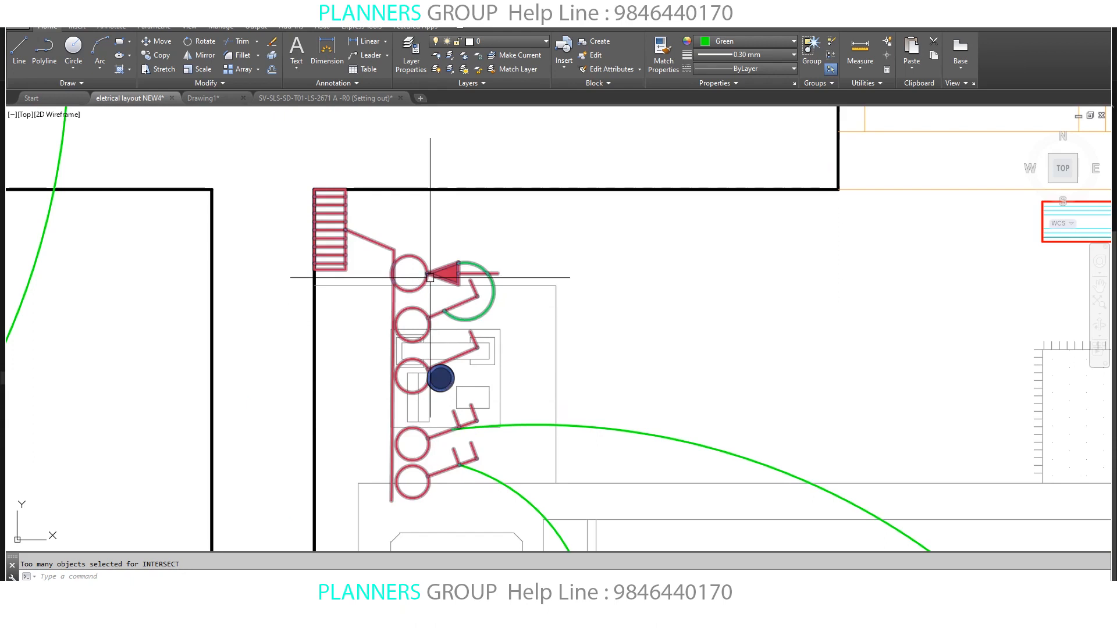
- Move the dressing-area wall light onto its west wall and place another wall light on the north toilet's north wall
scroll(430, 278, "down", 5)
middle_click_drag(430, 278, 456, 302)
type("i")
key("Return")
key("Return")
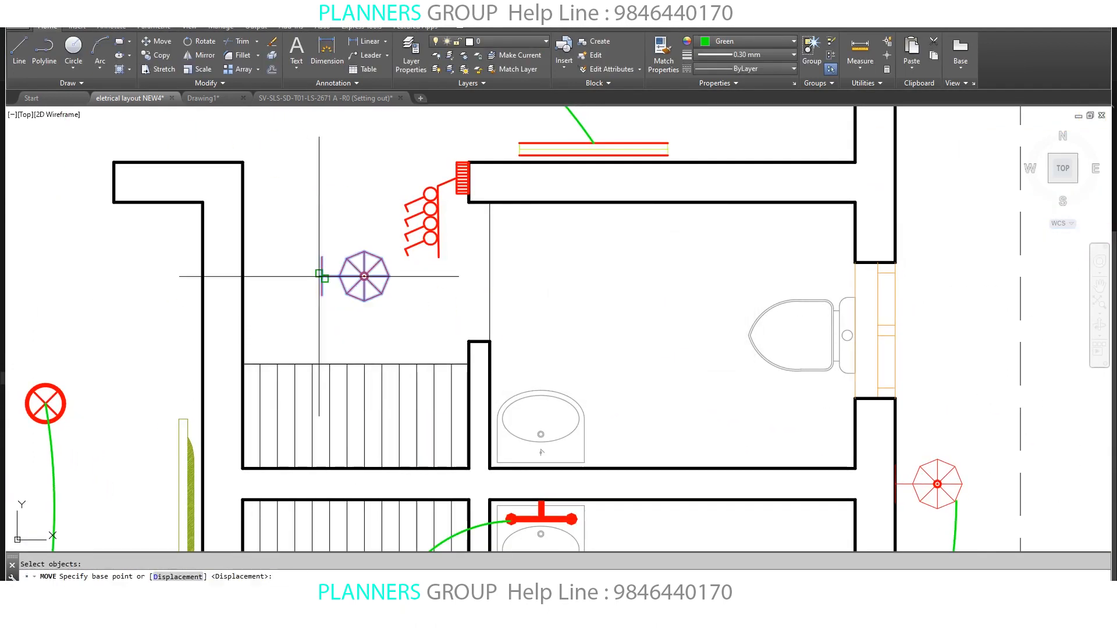
left_click(321, 276)
left_click(243, 244)
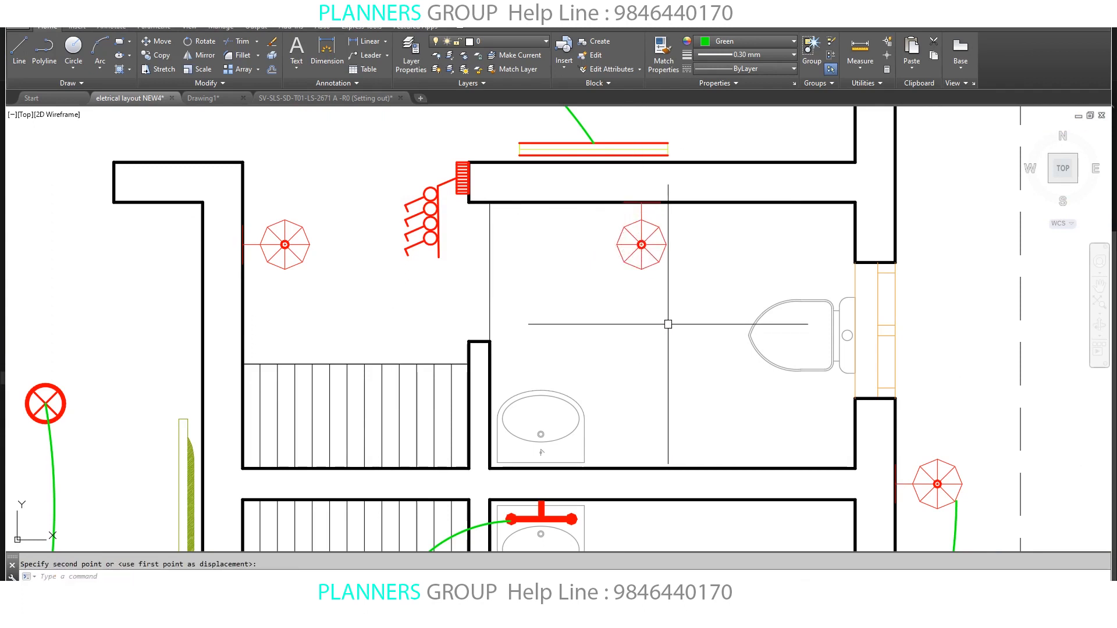
- Draw a helper line across the partition wall between the two toilets
scroll(587, 541, "up", 4)
type("l")
key("Return")
left_click(591, 341)
left_click(591, 418)
key("Return")
- Mirror the south toilet's mirror light about the helper line's midpoint to the north toilet's wash basin, keeping the original
type("mi")
key("Return")
left_click(552, 462)
key("Return")
left_click(592, 381)
left_click(507, 382)
key("Return")
key("Return")
- Erase the helper line between the two toilets
left_click(609, 387)
left_click(519, 381)
type("e")
key("Return")
- Draw a wiring arc from the uppermost switch of the north toilet's board to the dressing-area wall light
scroll(628, 405, "down", 5)
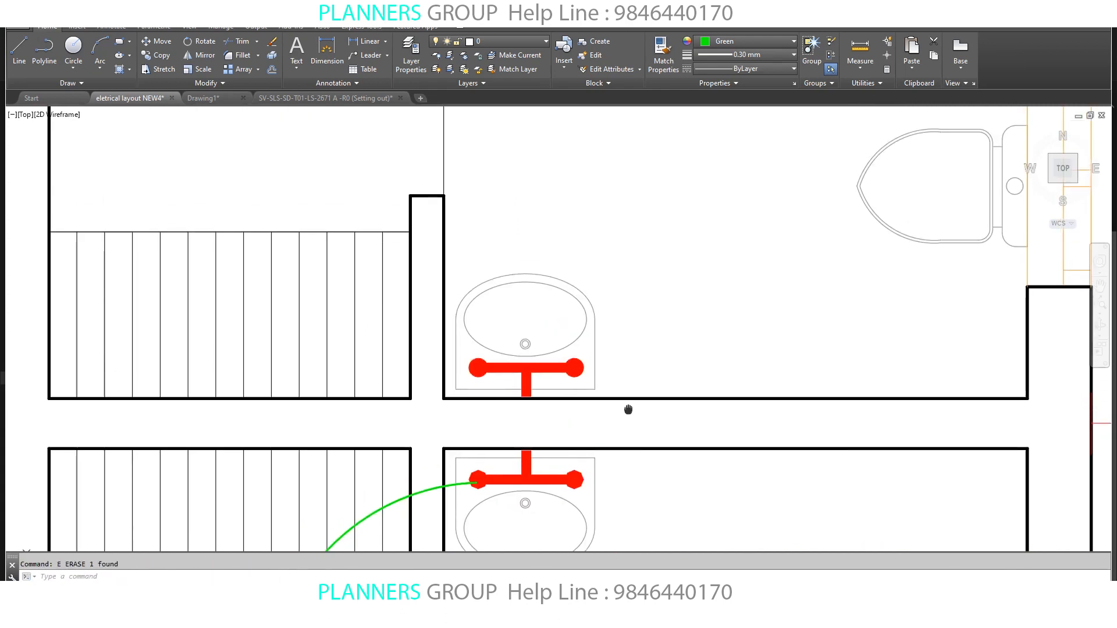
middle_click_drag(432, 128, 501, 316)
scroll(500, 316, "up", 1)
type("a")
key("Return")
left_click(516, 310)
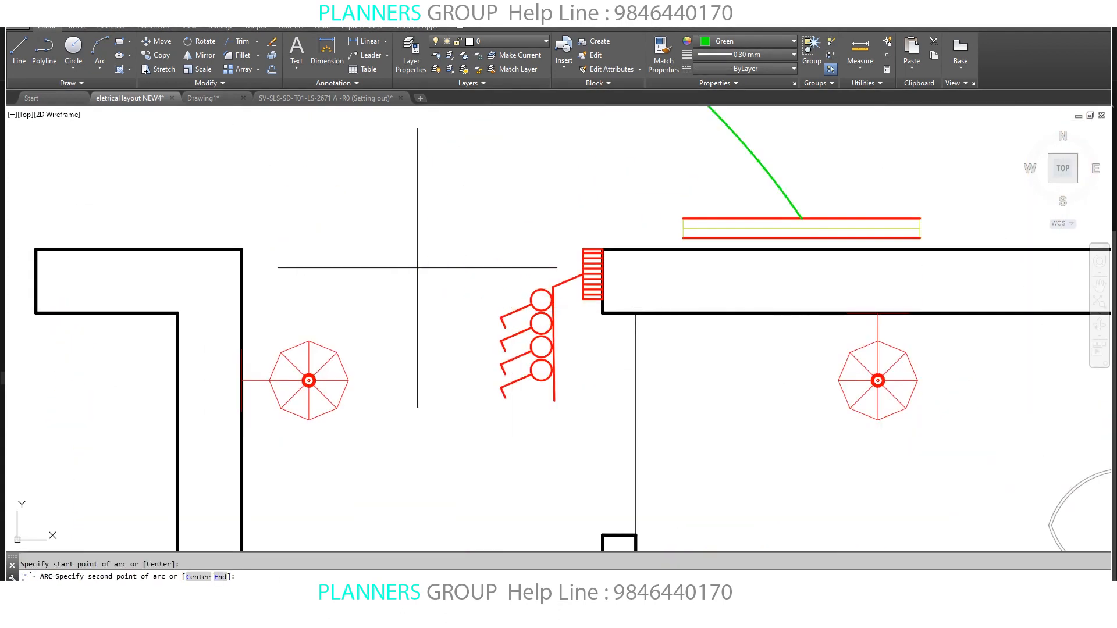
left_click(424, 269)
left_click(309, 340)
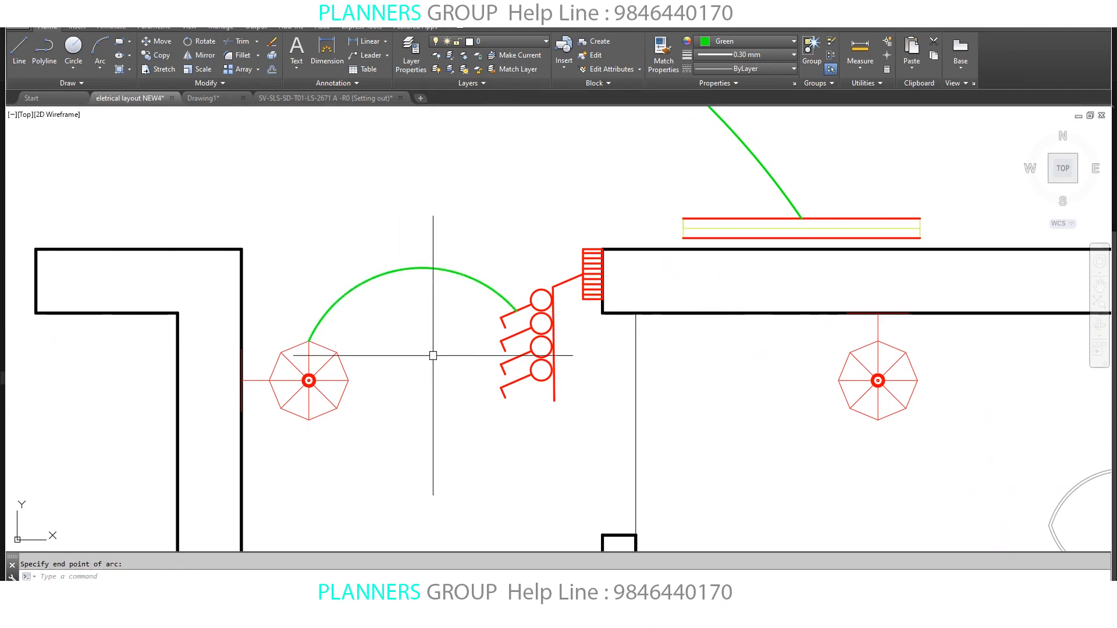
- Draw a wiring arc from the toilet board's second switch to the mirror light at the north toilet's wash basin
middle_click_drag(519, 374, 511, 278)
type("a")
key("Return")
scroll(510, 233, "up", 1)
left_click(507, 236)
scroll(449, 266, "down", 3)
left_click(429, 297)
left_click(522, 406)
middle_click_drag(566, 335, 550, 353)
scroll(609, 373, "up", 1)
type("a")
key("Return")
middle_click_drag(760, 364, 663, 323)
scroll(728, 295, "up", 1)
key("Escape")
- Copy the exhaust fan from the south toilet's window to the north toilet's window
middle_click_drag(728, 296, 702, 340)
scroll(696, 320, "down", 1)
middle_click_drag(717, 379, 666, 257)
left_click(655, 529)
type("co")
key("Return")
left_click(654, 529)
left_click(644, 213)
- Draw a wiring arc from the toilet board's third switch to the exhaust fan in the north toilet's window
middle_click_drag(397, 233, 491, 353)
type("a")
key("Return")
scroll(282, 260, "up", 1)
left_click(278, 241)
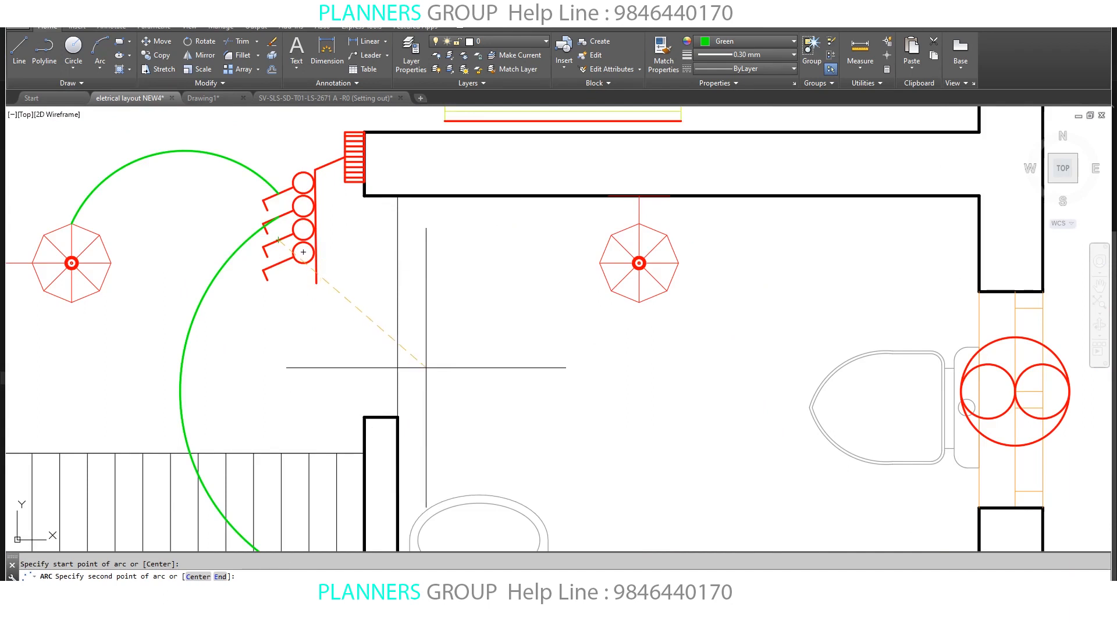
scroll(425, 367, "down", 2)
scroll(362, 276, "up", 1)
left_click(433, 334)
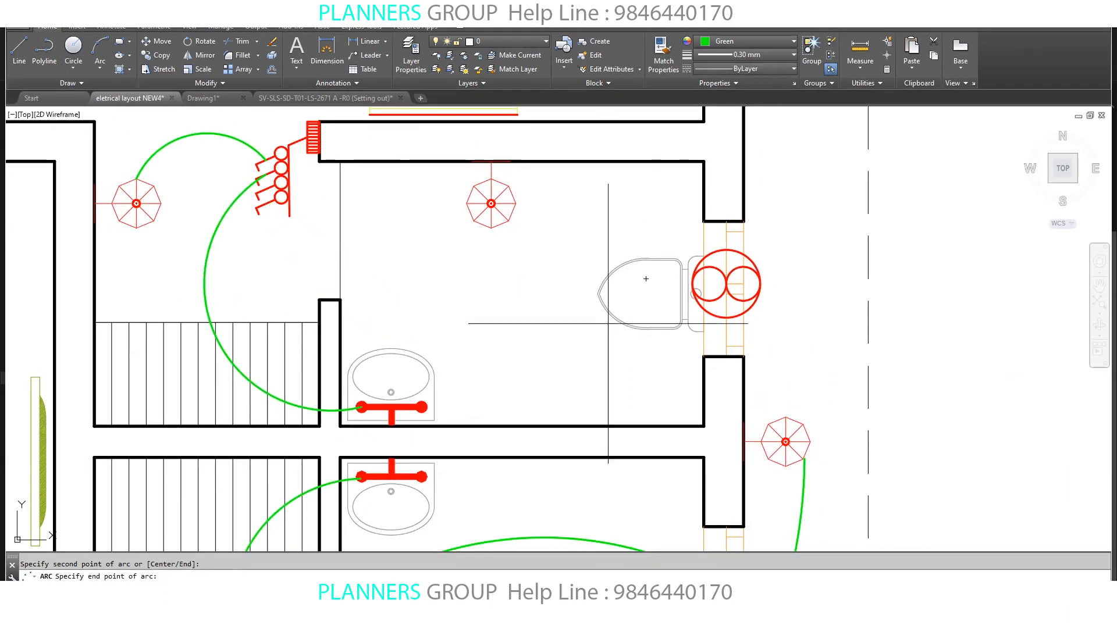
left_click(726, 287)
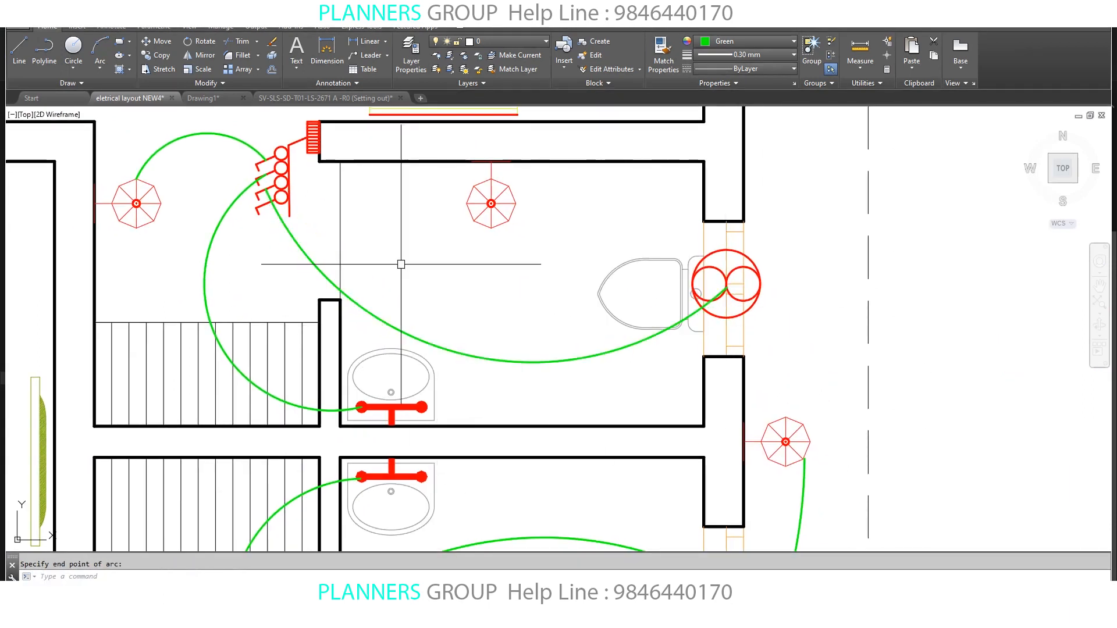
- Draw a wiring arc from the toilet board's lowest switch to the wall light on the north toilet's north wall
key("Return")
scroll(274, 198, "up", 2)
left_click(185, 190)
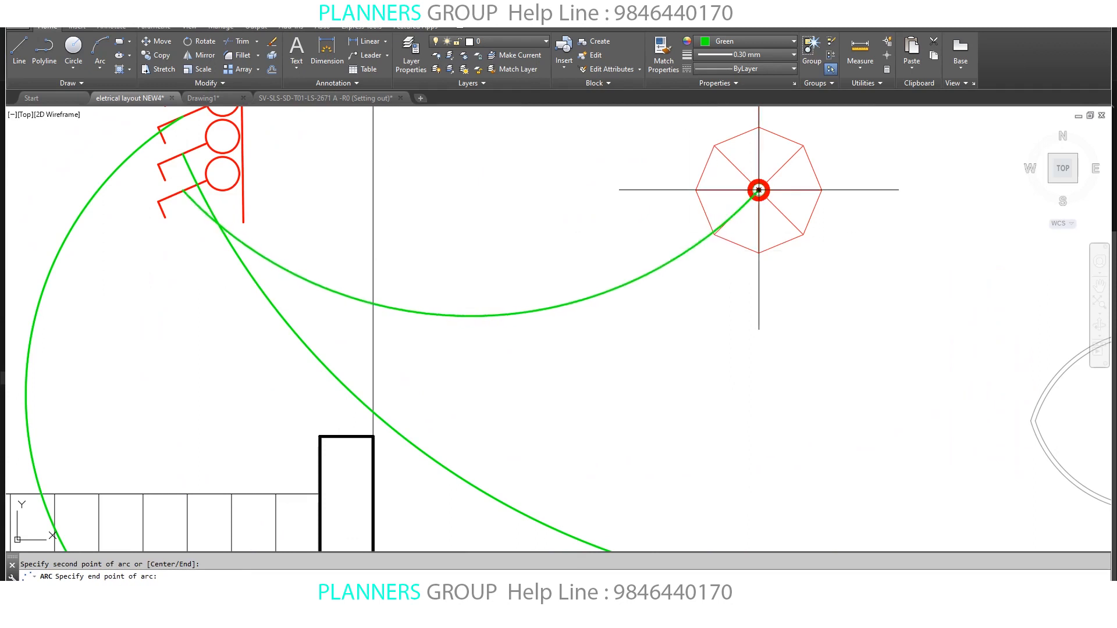
left_click(758, 190)
- Review the fixtures, switchboards and wiring arcs across all rooms of the floor plan
scroll(735, 255, "down", 2)
mouse_move(782, 341)
middle_mouse_down()
mouse_move(735, 330)
mouse_move(756, 389)
mouse_move(748, 327)
mouse_move(721, 289)
middle_mouse_up()
scroll(735, 333, "down", 1)
scroll(745, 333, "down", 2)
scroll(750, 363, "down", 2)
mouse_move(719, 364)
middle_mouse_down()
mouse_move(715, 303)
mouse_move(719, 350)
middle_mouse_up()
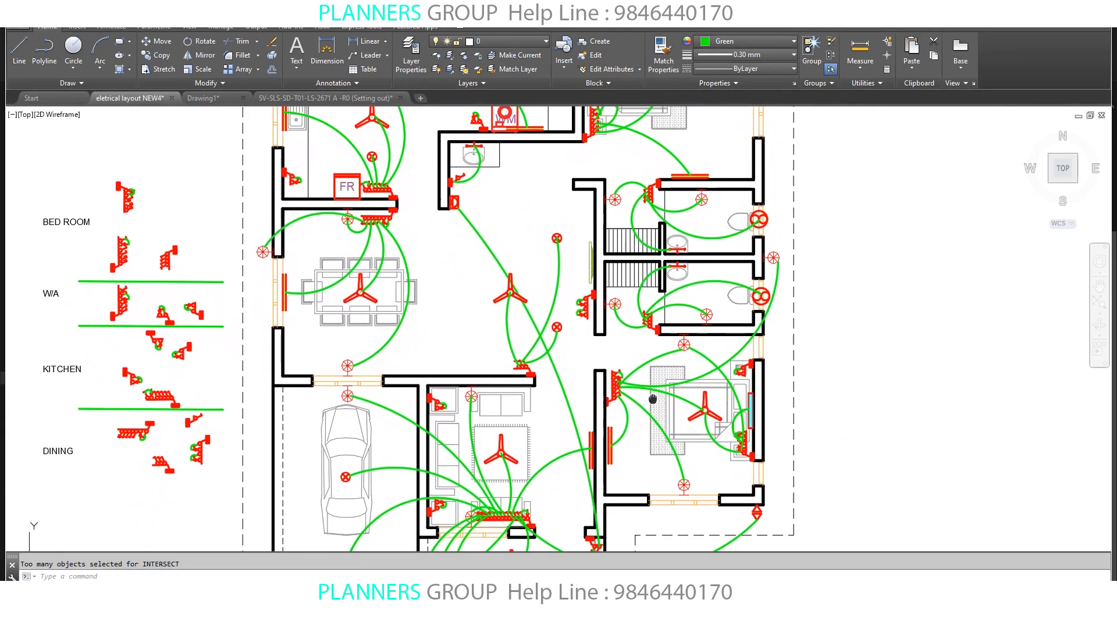
middle_click_drag(651, 394, 597, 341)
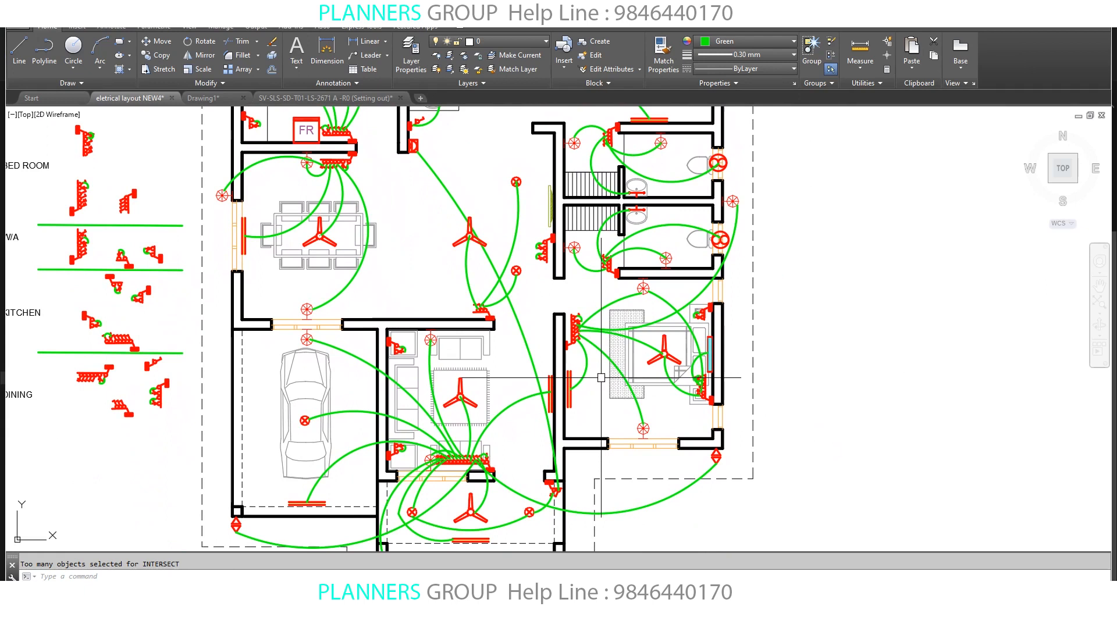
middle_click_drag(589, 387, 550, 482)
scroll(646, 337, "up", 2)
middle_click_drag(633, 349, 546, 396)
scroll(542, 438, "up", 2)
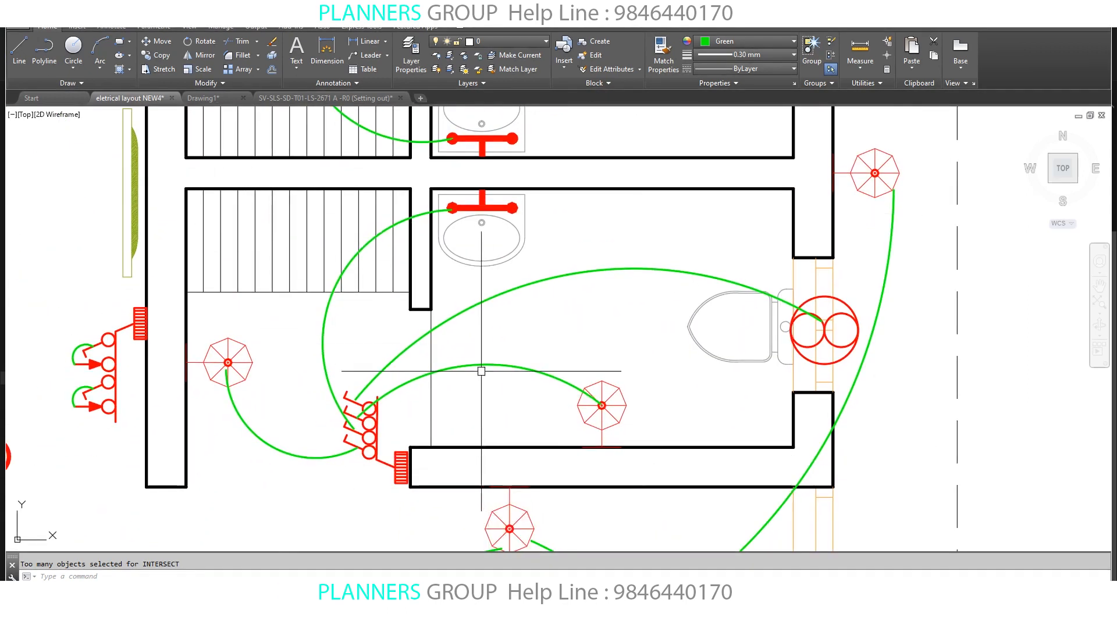
scroll(480, 334, "down", 4)
scroll(500, 373, "up", 2)
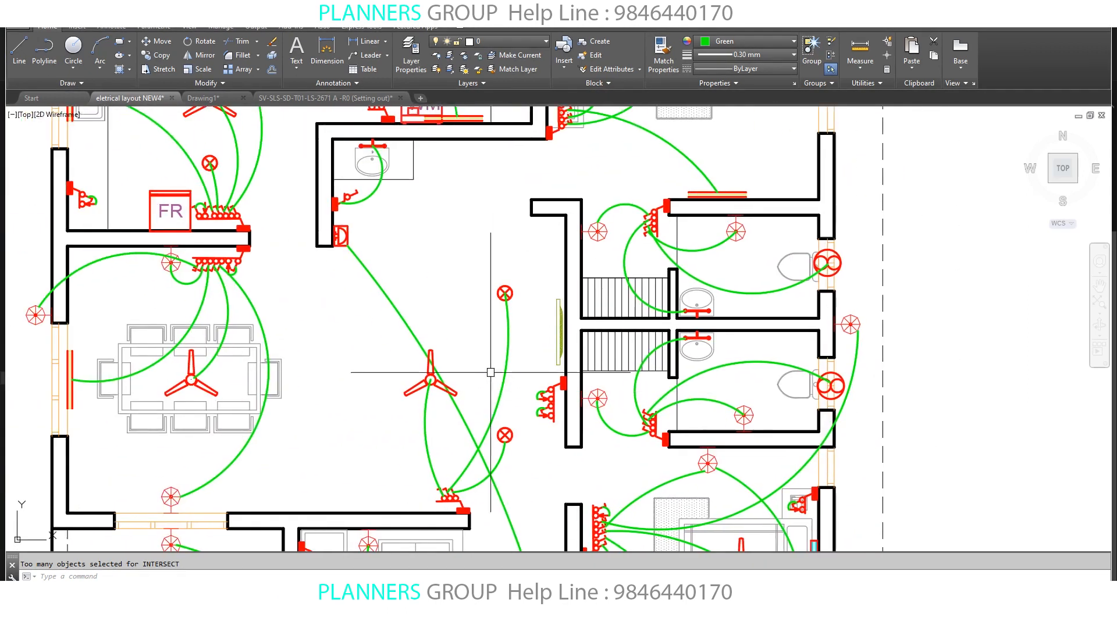
middle_click_drag(511, 379, 545, 550)
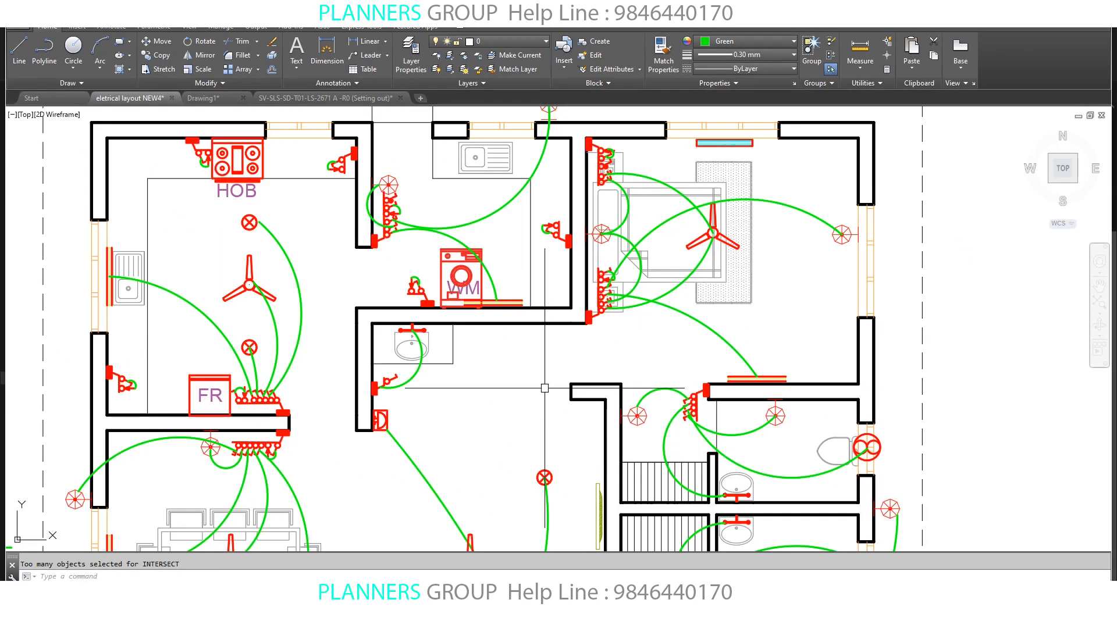
middle_click_drag(545, 388, 471, 388)
middle_click_drag(636, 479, 765, 325)
middle_click_drag(788, 408, 772, 316)
middle_click_drag(809, 390, 791, 310)
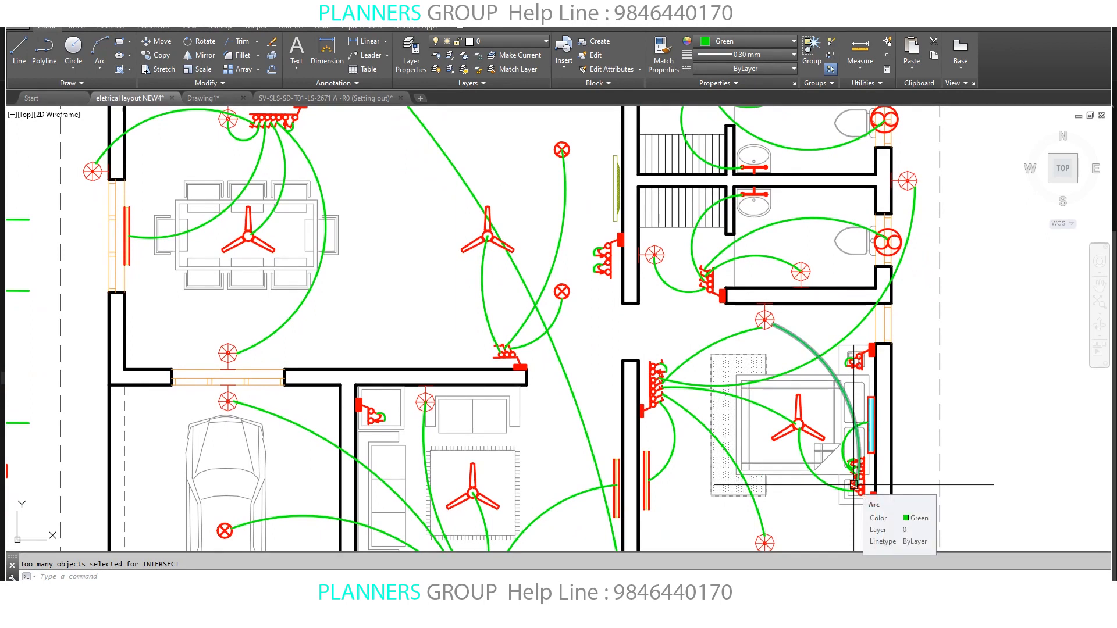
middle_click_drag(627, 392, 623, 487)
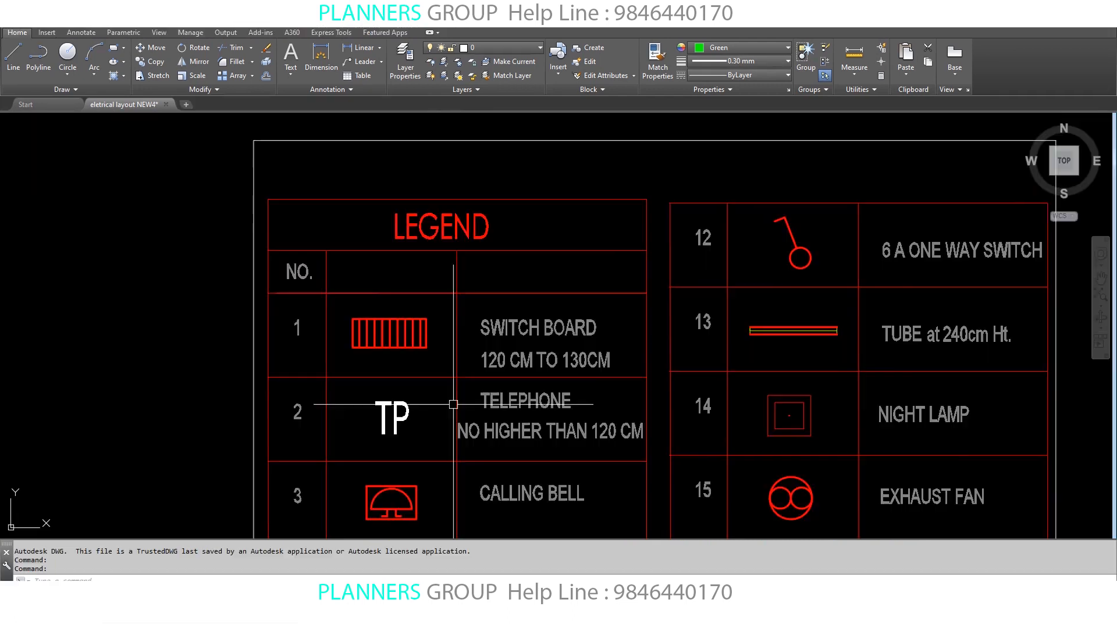
- Examine the mounting heights given for the switch board and telephone in the legend table
scroll(451, 386, "up", 3)
middle_click_drag(451, 386, 471, 431)
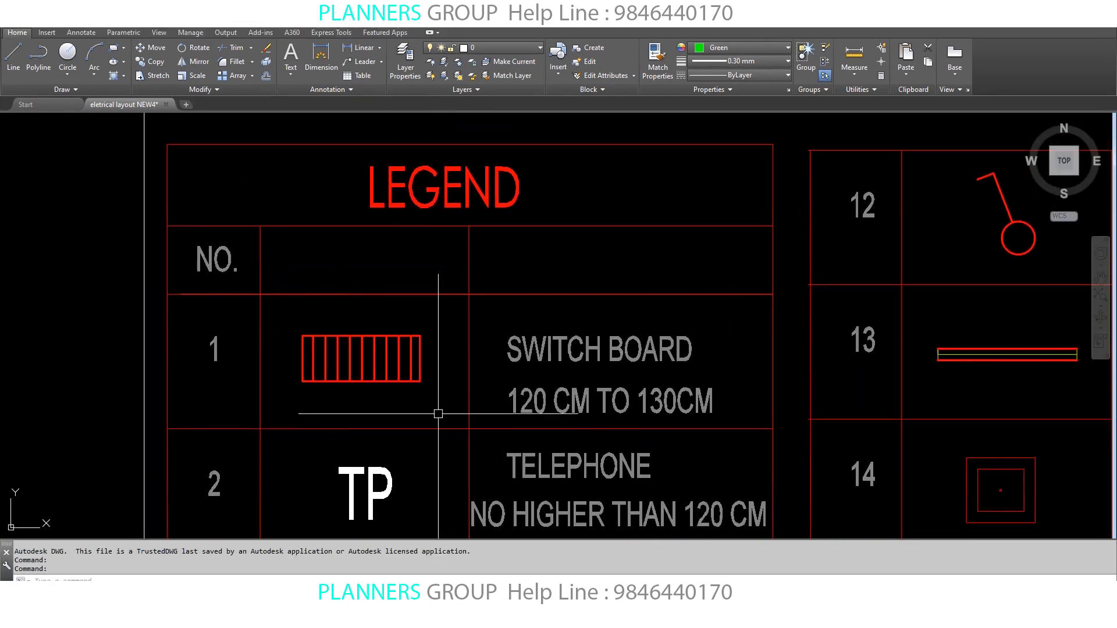
mouse_move(609, 421)
middle_mouse_down()
mouse_move(604, 386)
mouse_move(568, 406)
middle_mouse_up()
scroll(564, 381, "up", 2)
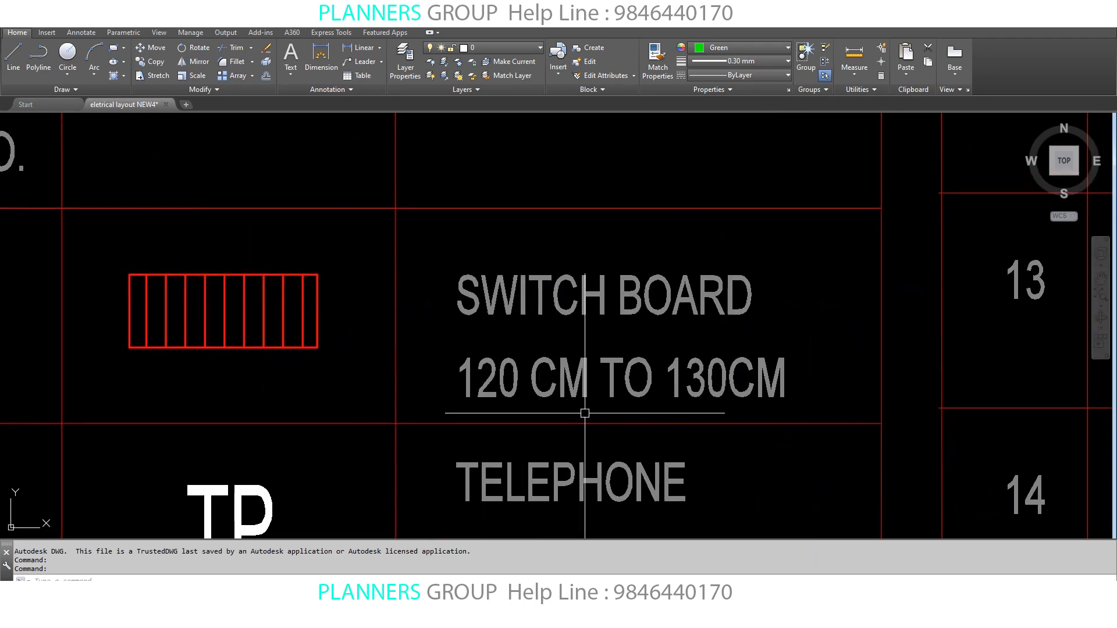
scroll(698, 398, "down", 2)
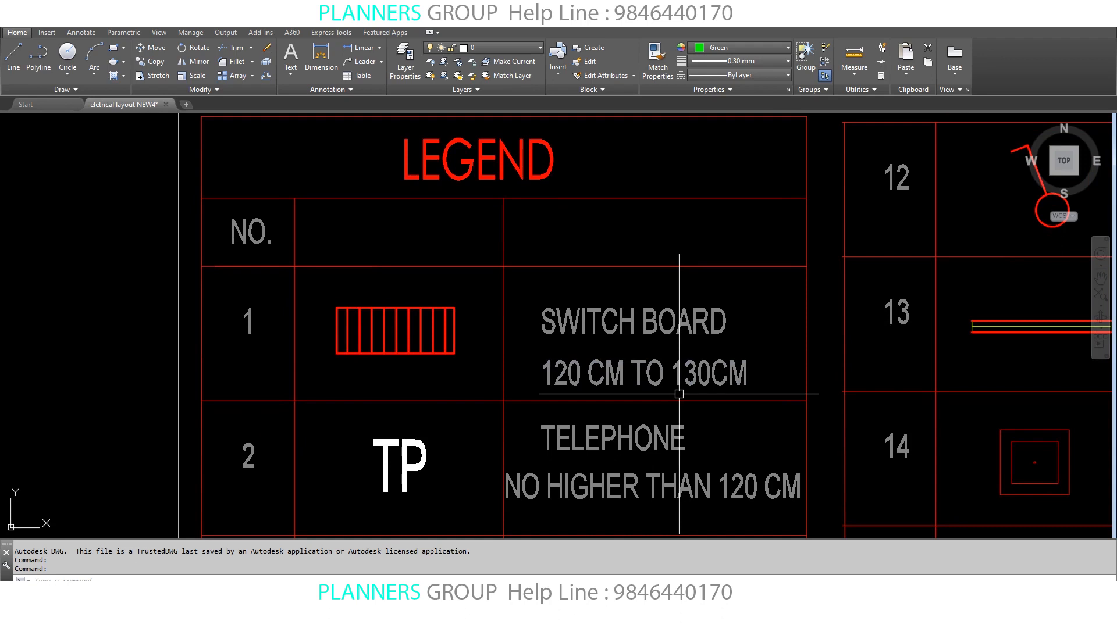
middle_click_drag(524, 455, 512, 461)
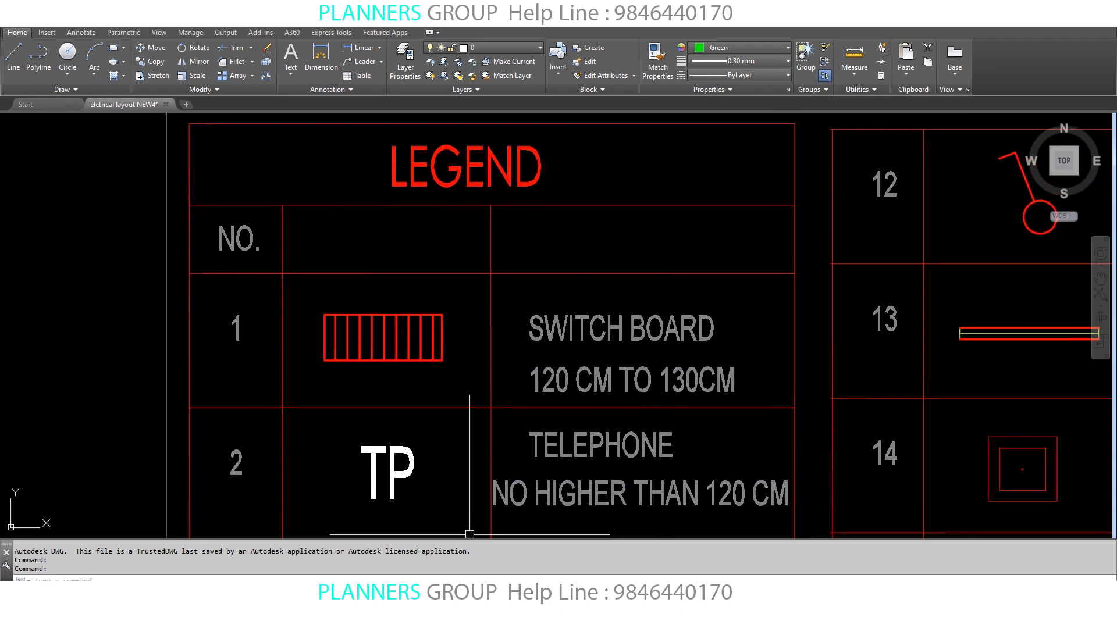
- Switch to the bedroom model in 3ds Max and examine the switchboard beside the bed and its surroundings
mouse_move(410, 615)
left_click(473, 553)
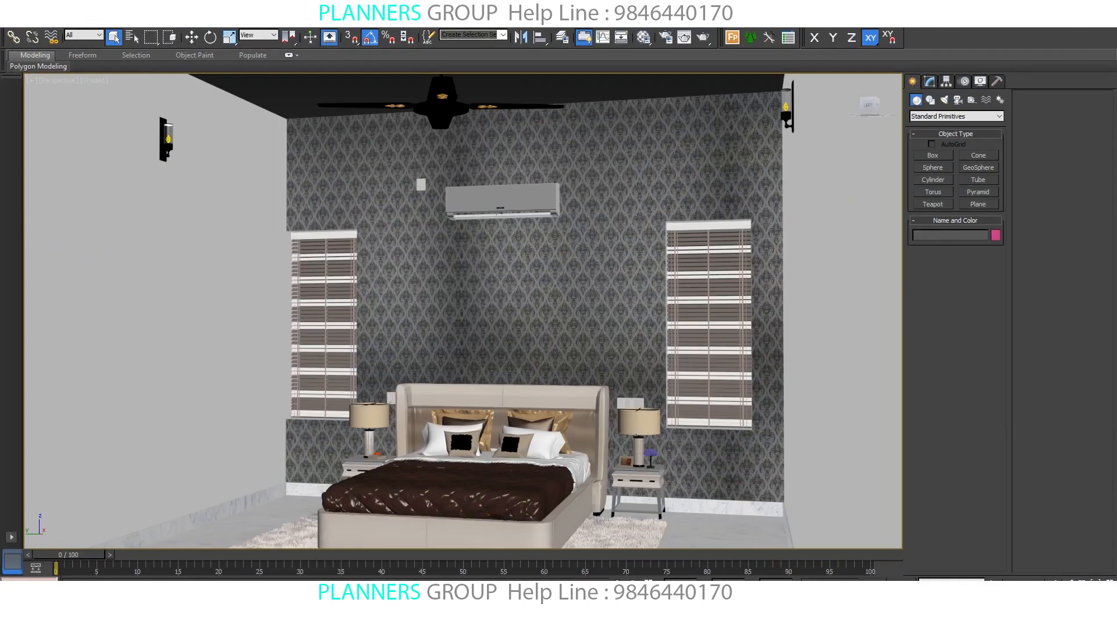
scroll(625, 489, "up", 3)
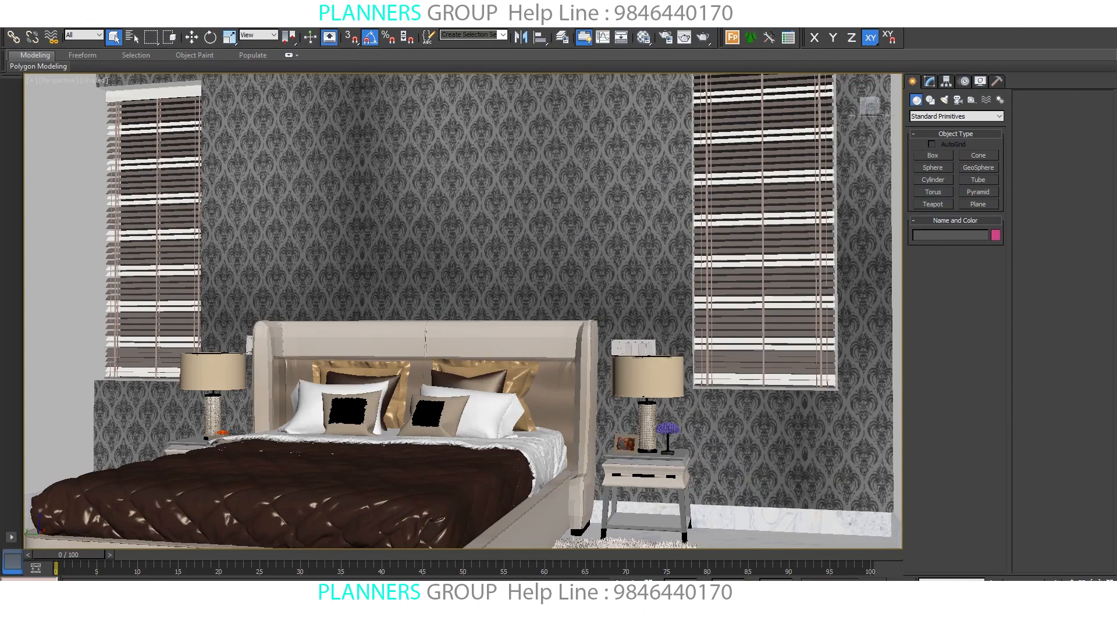
scroll(623, 495, "up", 3)
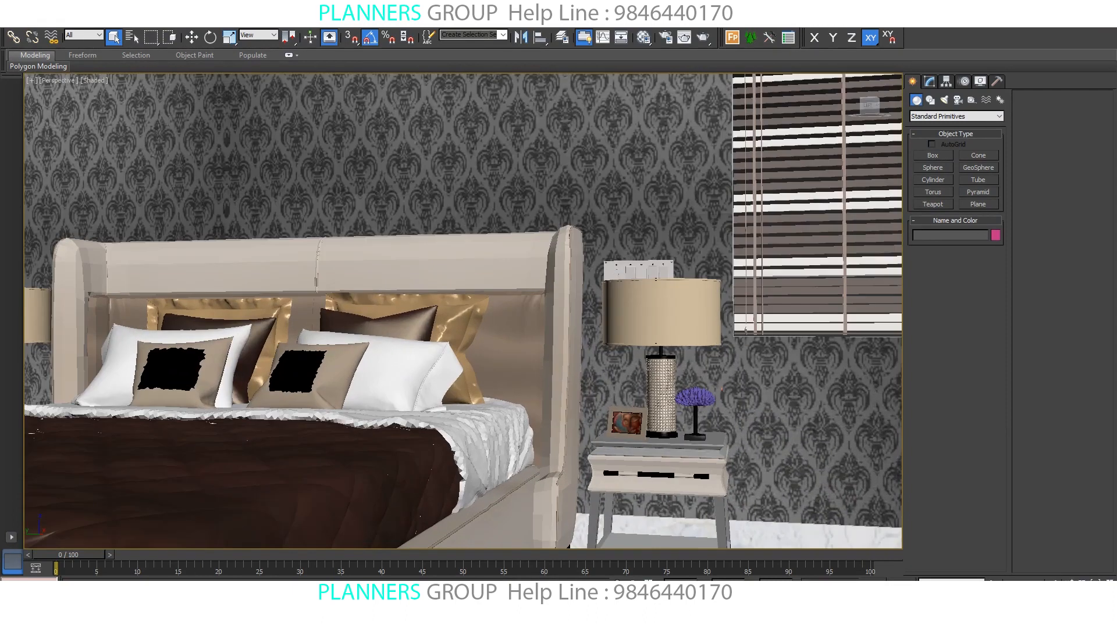
scroll(634, 494, "up", 2)
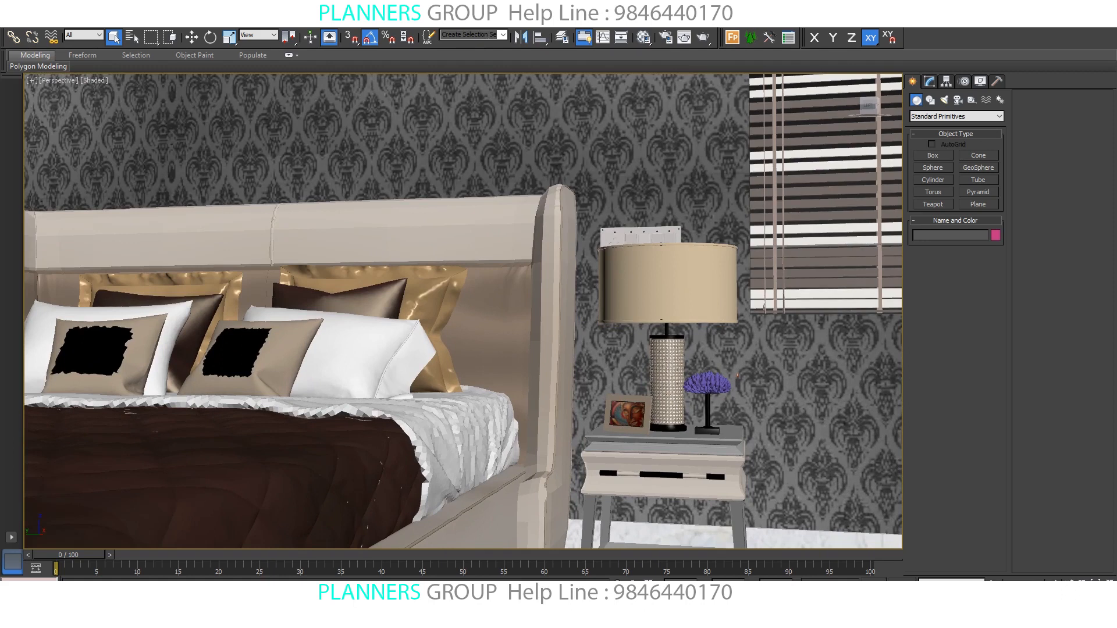
scroll(611, 401, "down", 6)
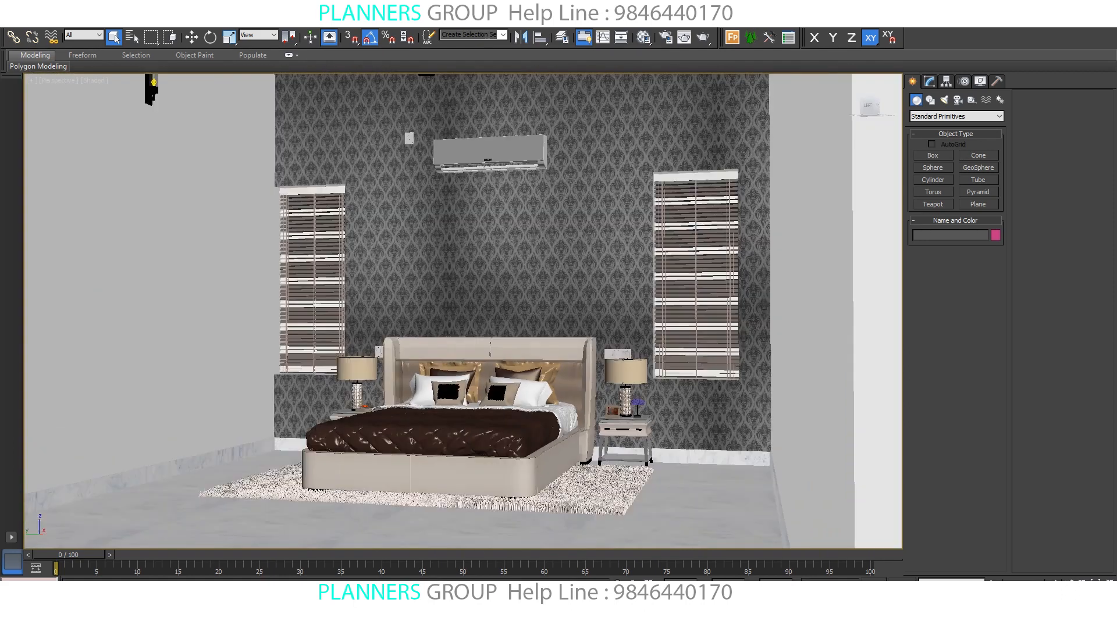
middle_click_drag(610, 401, 613, 434)
scroll(460, 314, "up", 4)
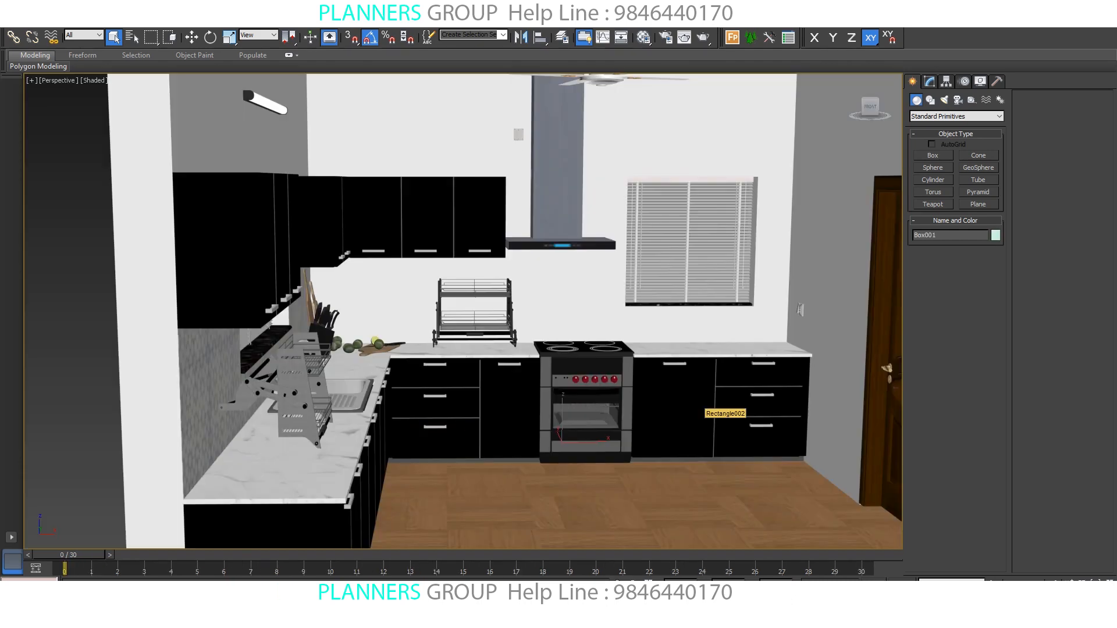
- Examine the kitchen model's switch and socket positions around the counter, window, hob and base cabinets
scroll(788, 342, "up", 7)
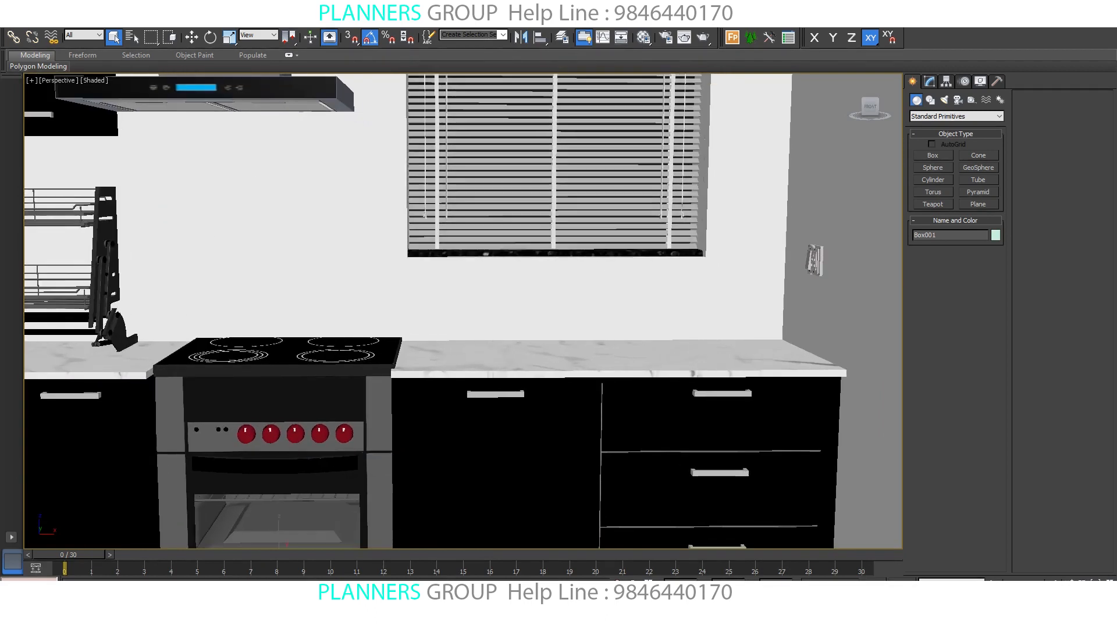
scroll(800, 299, "up", 4)
scroll(762, 300, "up", 2)
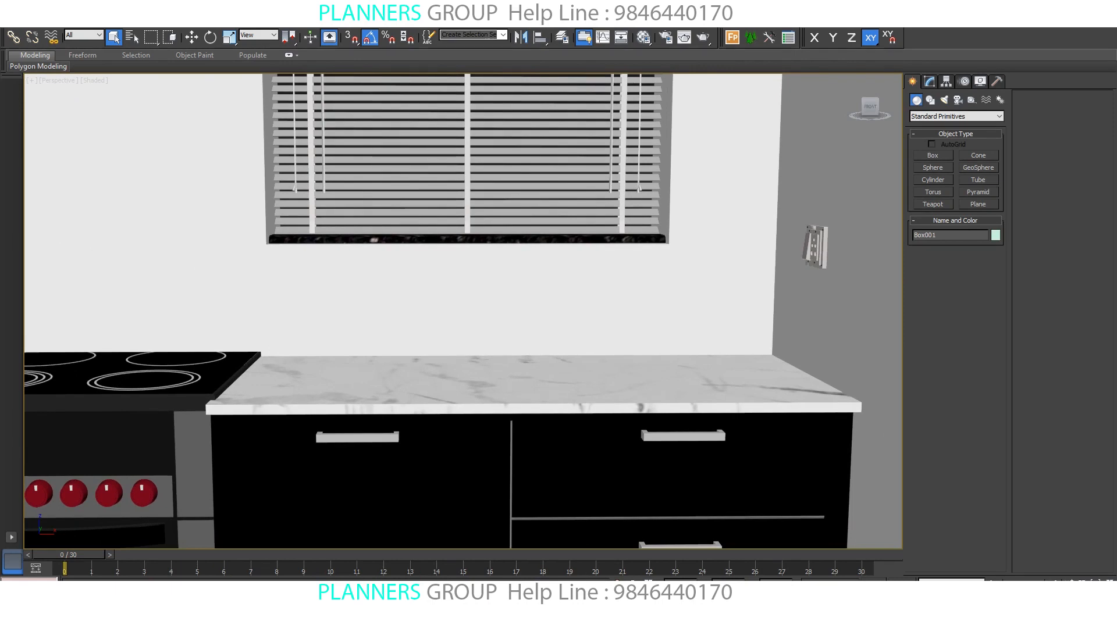
scroll(790, 320, "down", 6)
scroll(442, 459, "up", 4)
scroll(600, 375, "up", 2)
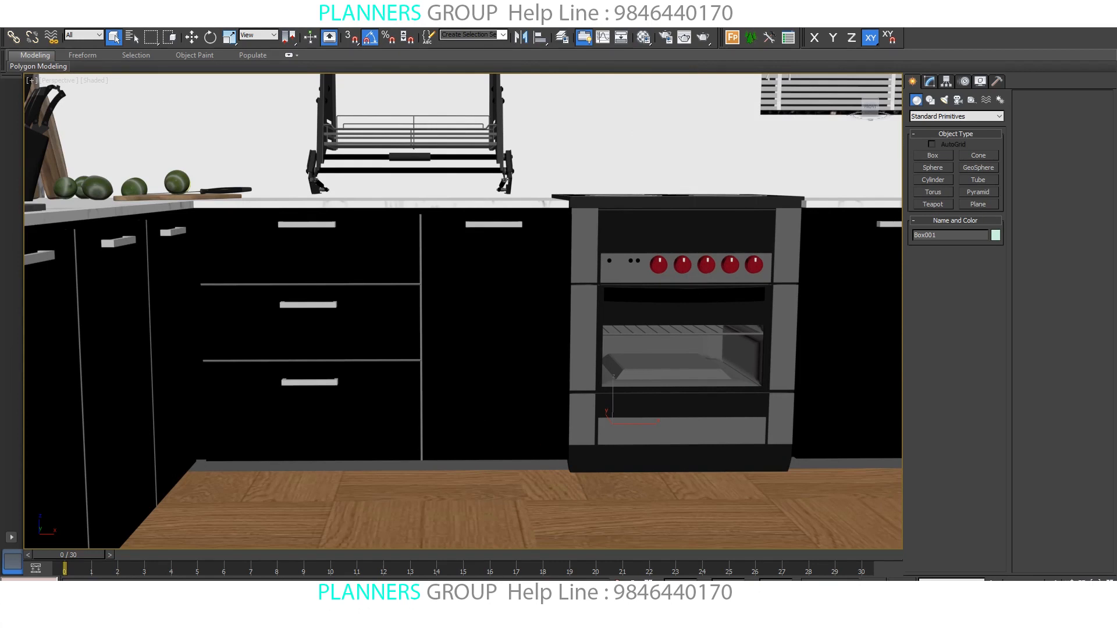
scroll(517, 425, "down", 5)
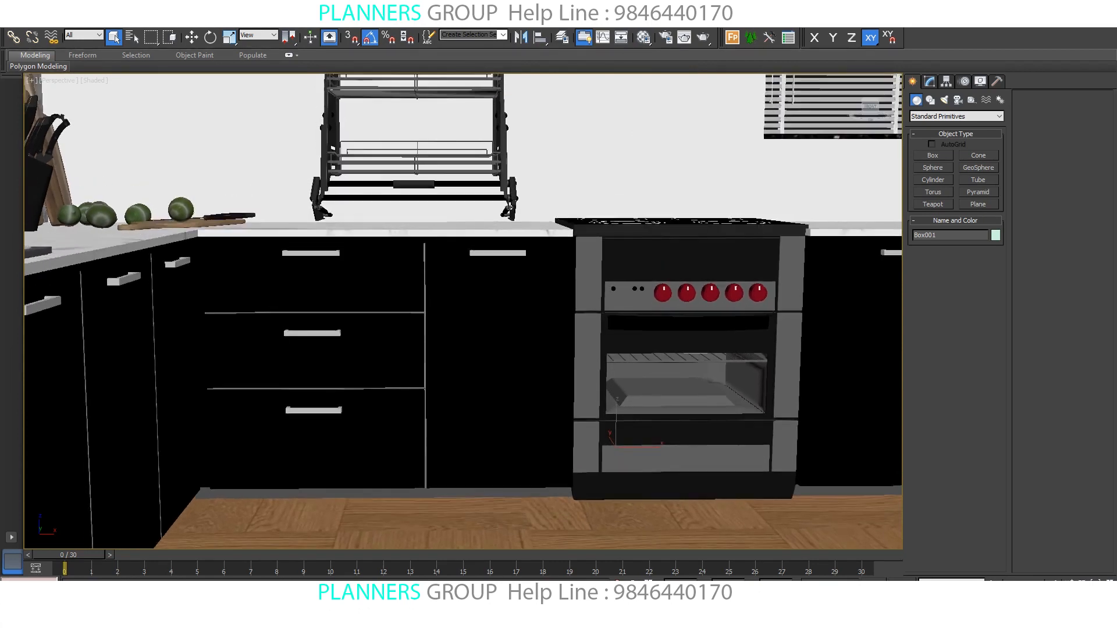
- Examine the socket plate high on the kitchen wall beside the chimney hood and its position relative to the wall cabinets
middle_click_drag(524, 93, 523, 259)
scroll(524, 259, "up", 6)
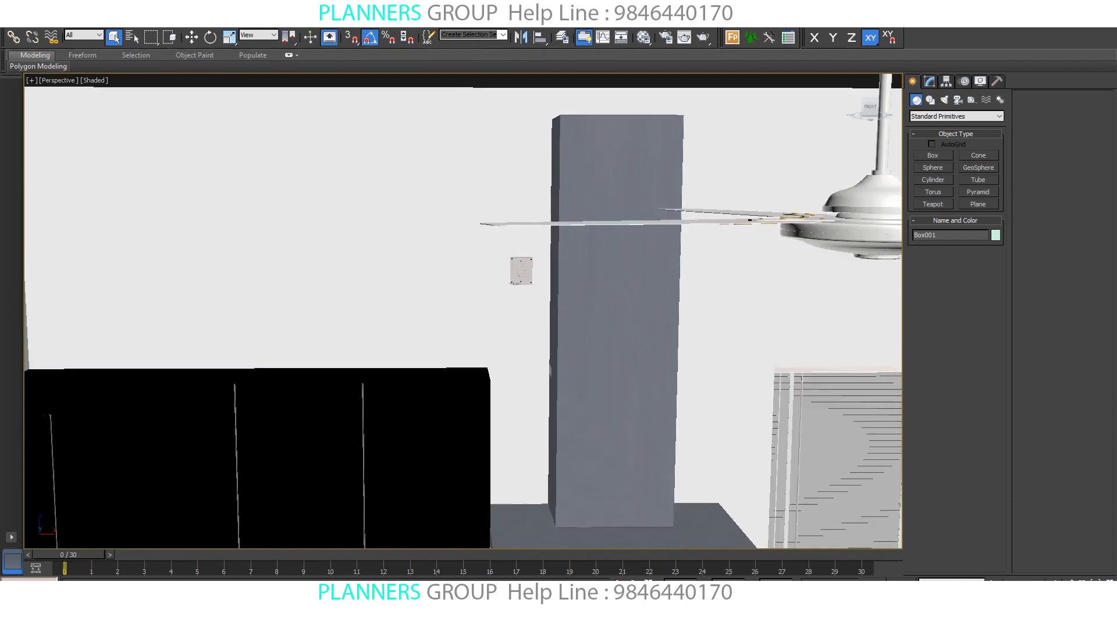
scroll(519, 274, "up", 2)
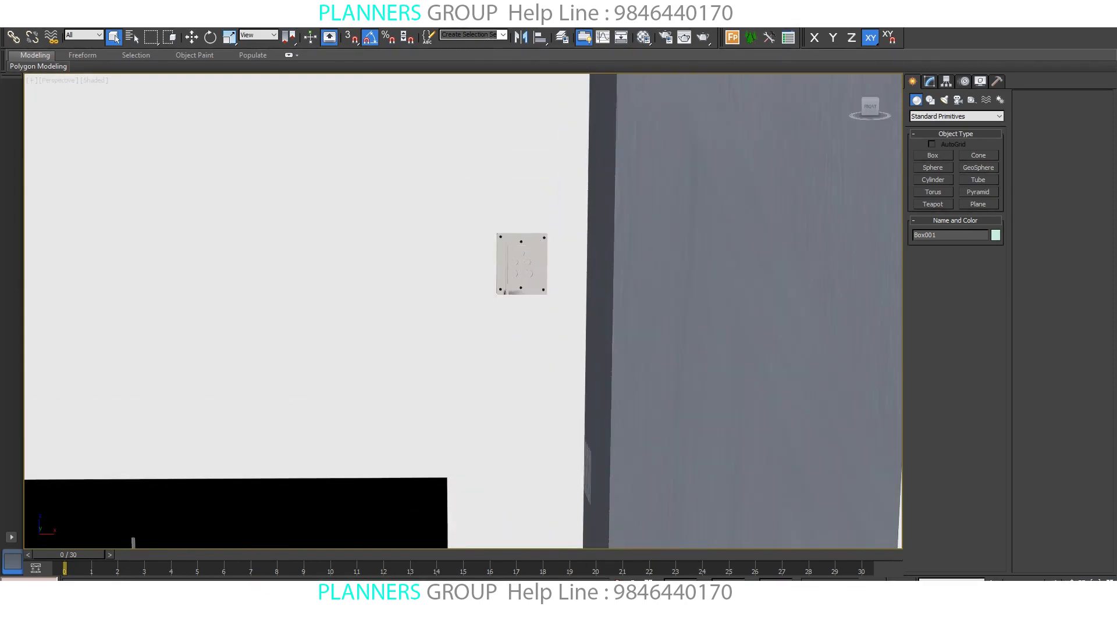
scroll(532, 291, "up", 3)
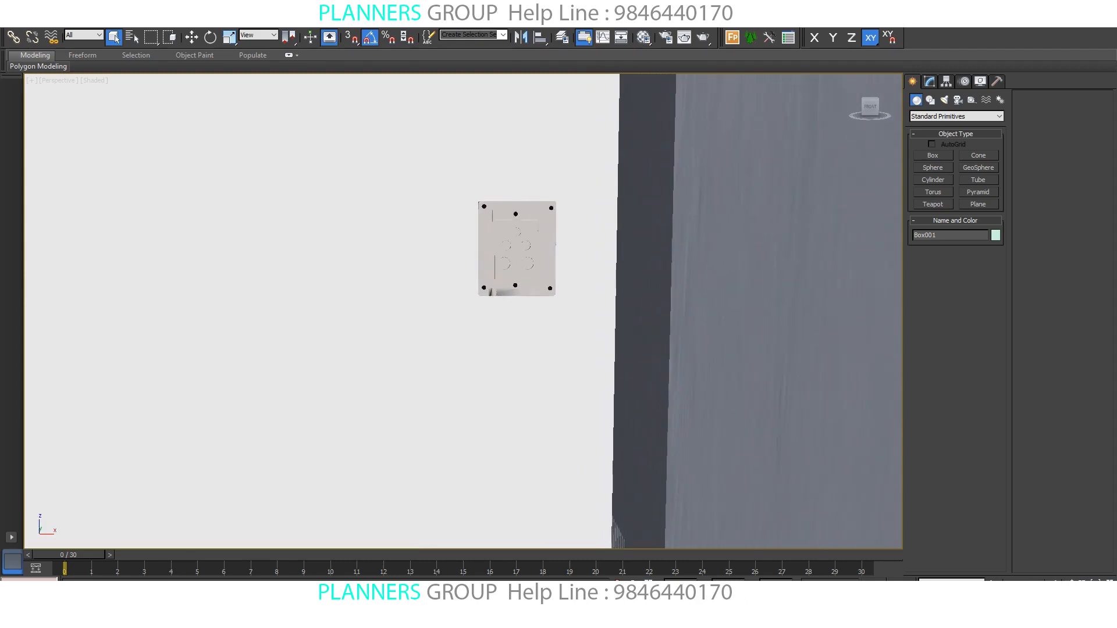
scroll(531, 295, "down", 10)
middle_click_drag(531, 295, 480, 293)
scroll(466, 456, "up", 3)
middle_click_drag(465, 457, 468, 398)
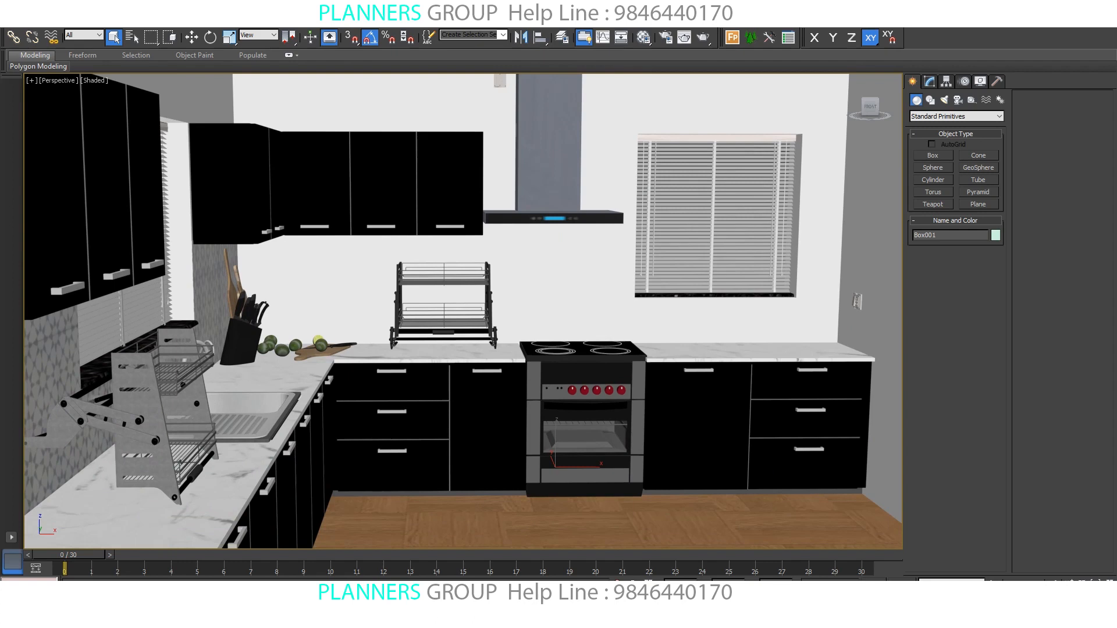
- Switch to the electrical layout in AutoCAD and examine the telephone's mounting height in the legend table
middle_click_drag(573, 476, 566, 444)
scroll(566, 445, "up", 5)
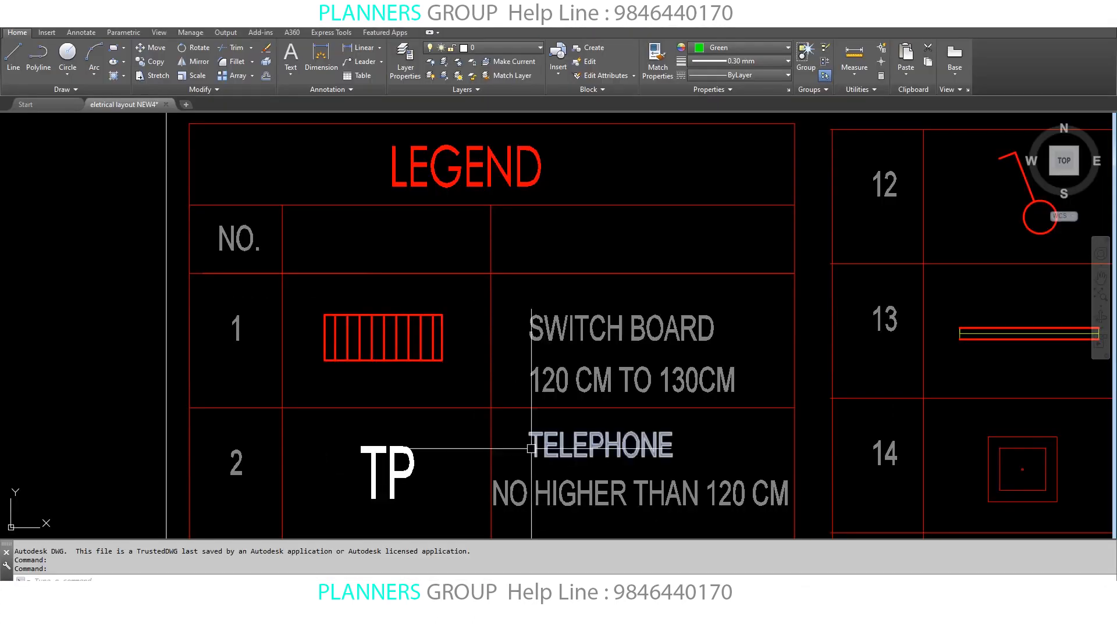
scroll(512, 456, "down", 2)
mouse_move(524, 485)
middle_mouse_down()
mouse_move(500, 373)
mouse_move(552, 404)
mouse_move(501, 423)
mouse_move(507, 390)
mouse_move(531, 402)
middle_mouse_up()
scroll(548, 365, "up", 2)
scroll(509, 392, "up", 2)
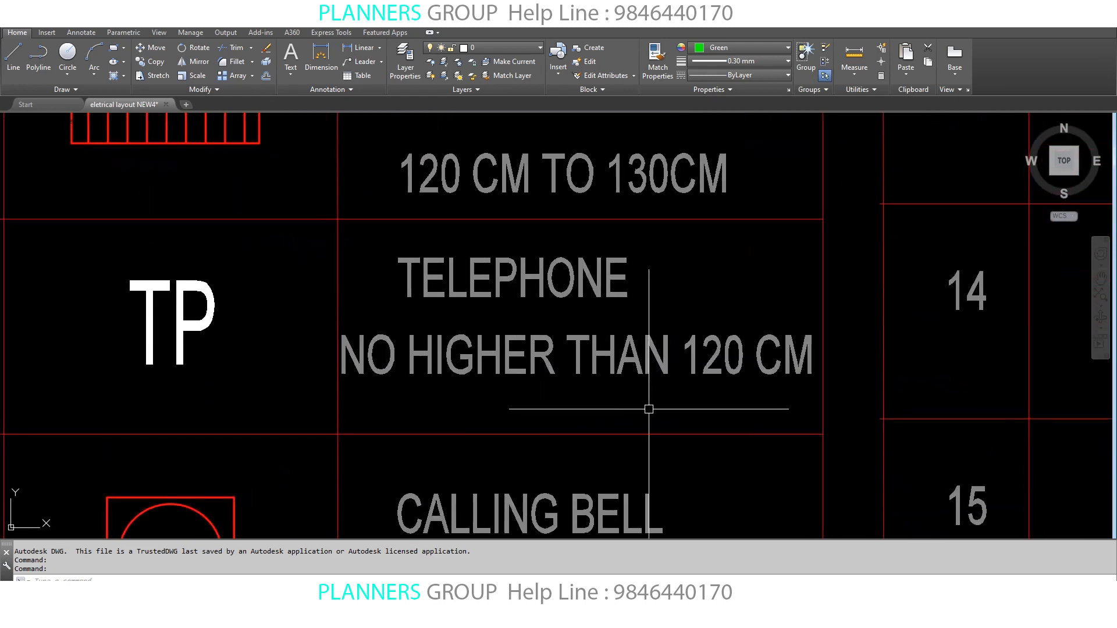
- Examine the legend entries from the calling bell through the mirror light to the 42-inch television, including their mounting heights
scroll(657, 401, "down", 1)
middle_click_drag(658, 422, 655, 190)
middle_click_drag(631, 439, 644, 371)
scroll(547, 376, "up", 1)
middle_click_drag(559, 386, 606, 329)
scroll(598, 407, "down", 1)
middle_click_drag(600, 400, 572, 333)
scroll(636, 314, "up", 2)
middle_click_drag(636, 314, 648, 349)
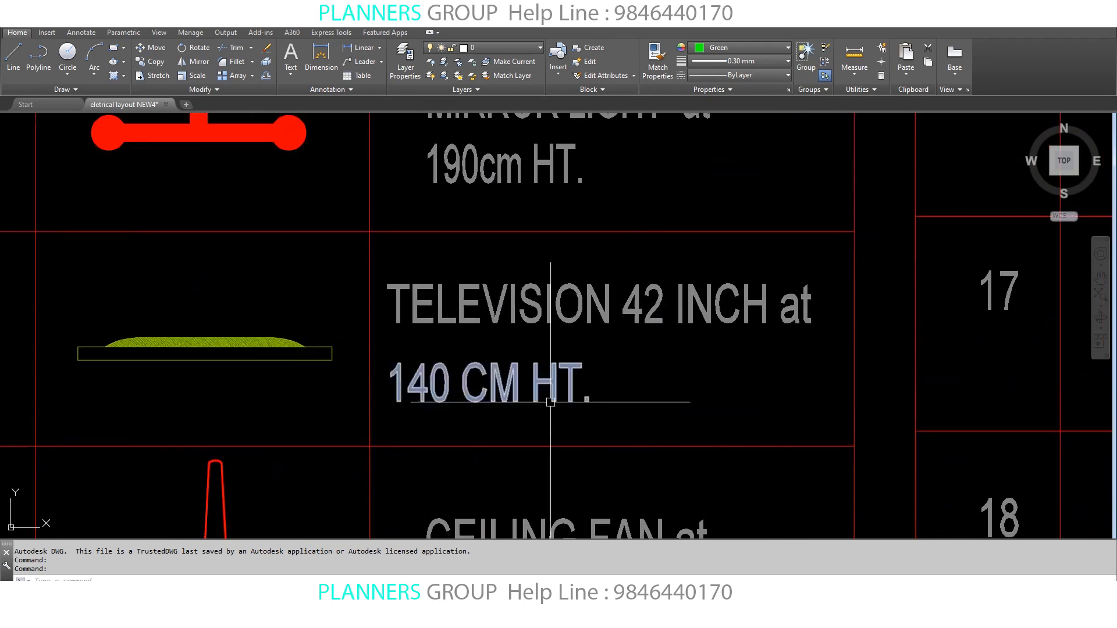
- Examine the ceiling fan, bracket light and socket entries in the legend, ending with an overview of both legend columns
scroll(581, 392, "down", 1)
mouse_move(581, 392)
middle_mouse_down()
mouse_move(586, 307)
mouse_move(566, 326)
mouse_move(576, 348)
mouse_move(578, 332)
mouse_move(576, 357)
middle_mouse_up()
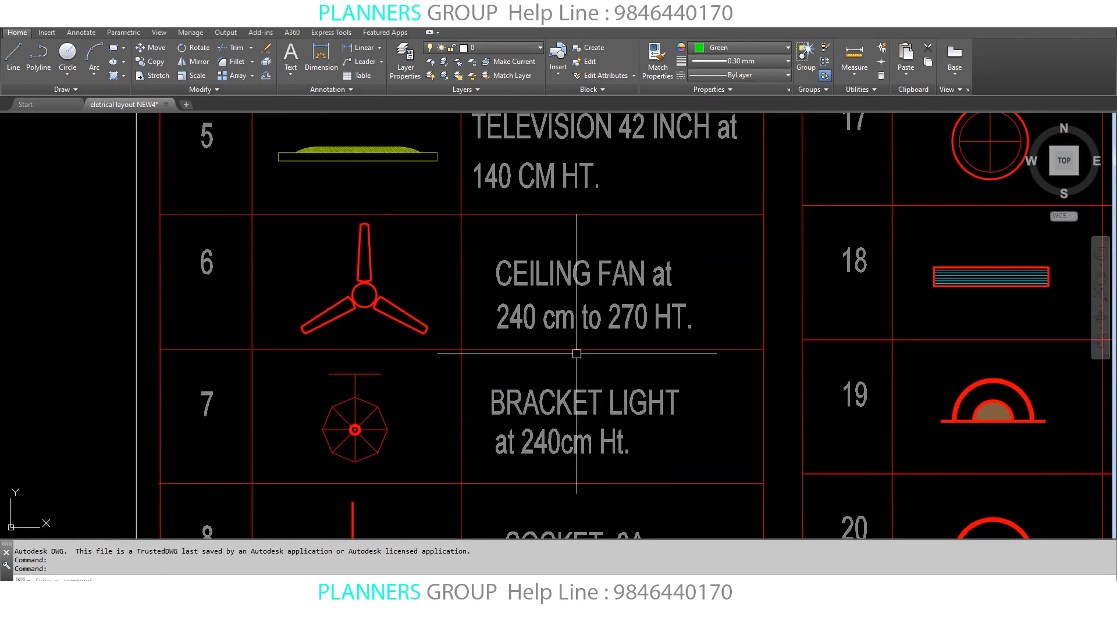
mouse_move(621, 334)
middle_mouse_down()
mouse_move(621, 280)
mouse_move(597, 224)
middle_mouse_up()
middle_click_drag(584, 387, 586, 392)
mouse_move(588, 480)
middle_mouse_down()
mouse_move(581, 402)
mouse_move(551, 322)
middle_mouse_up()
scroll(551, 322, "down", 2)
scroll(560, 395, "down", 1)
middle_click_drag(651, 354, 598, 456)
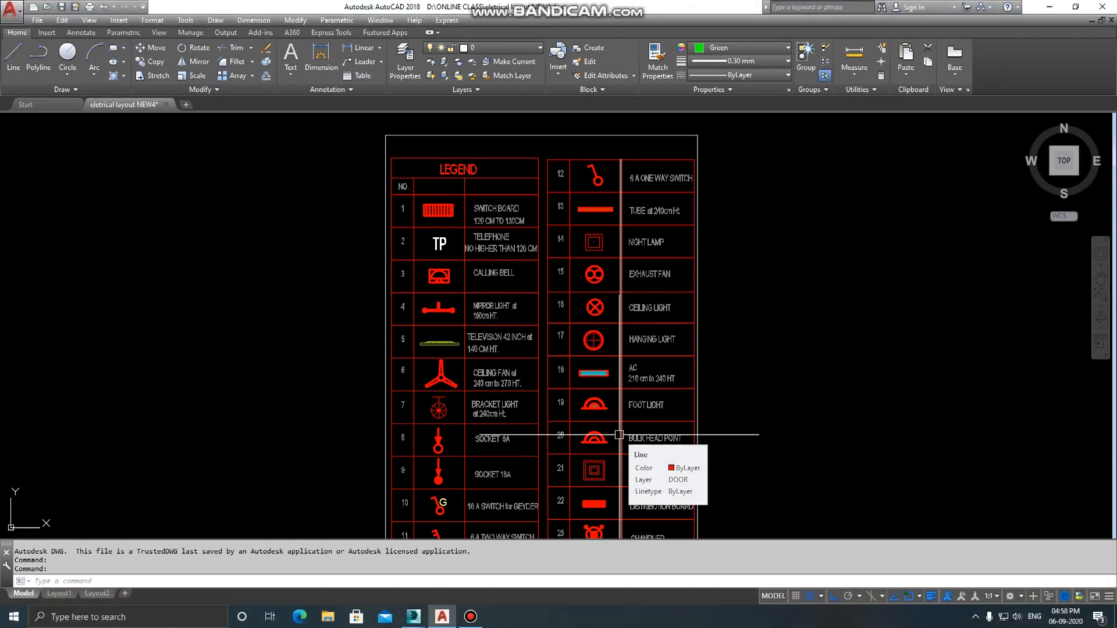